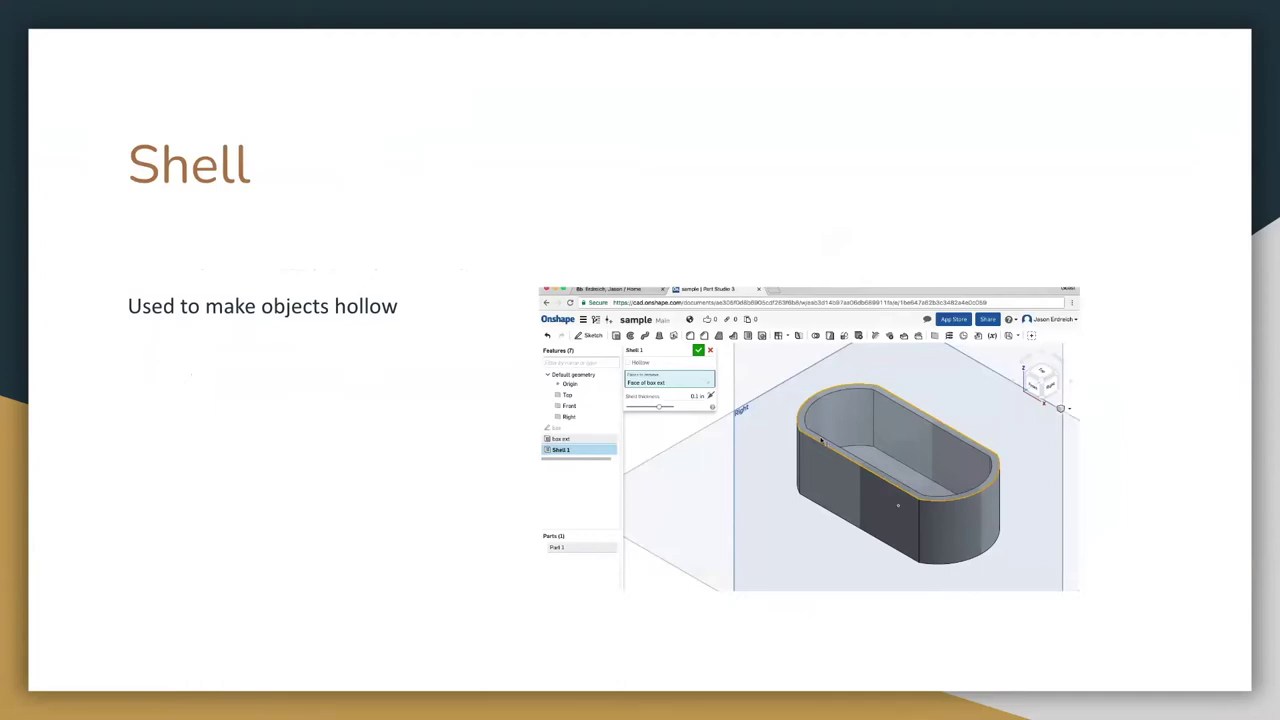
- Show the Project of the Day slide, leave the slideshow and switch to the Practice Fun document in Onshape
key(Right)
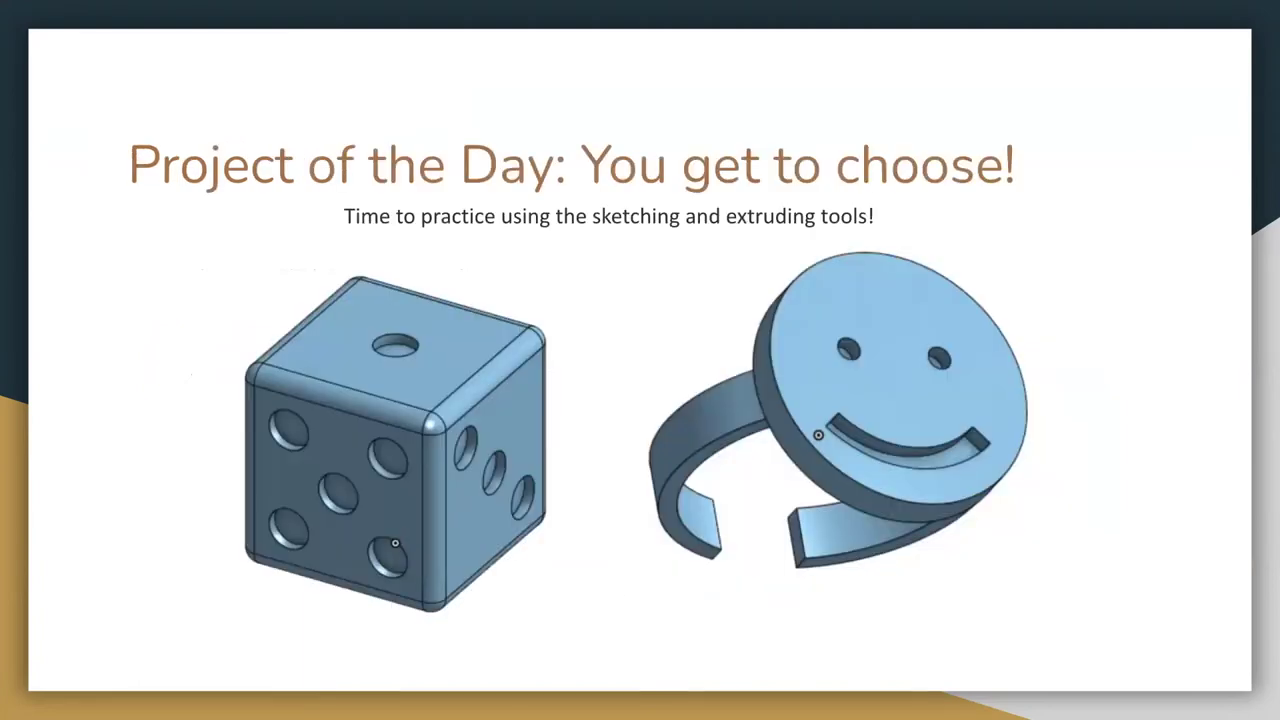
key(Escape)
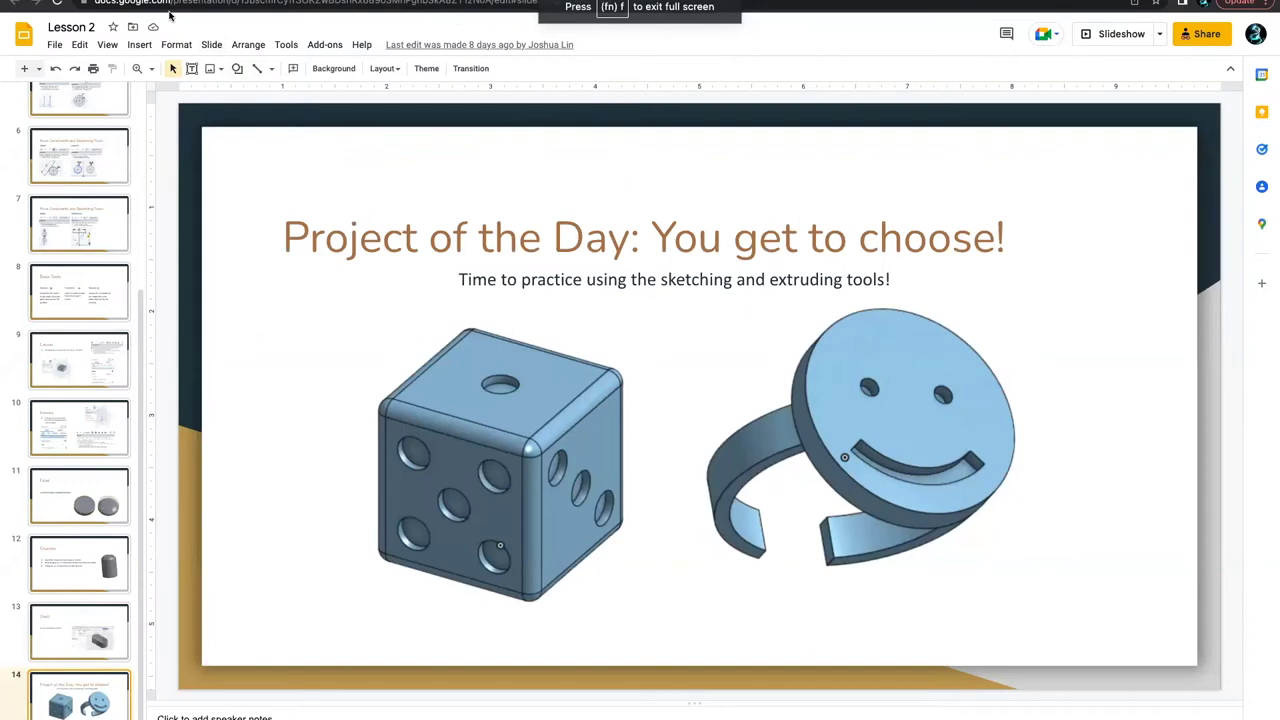
key(super+bracketleft)
key(super+bracketleft)
key(super+bracketleft)
key(super+bracketleft)
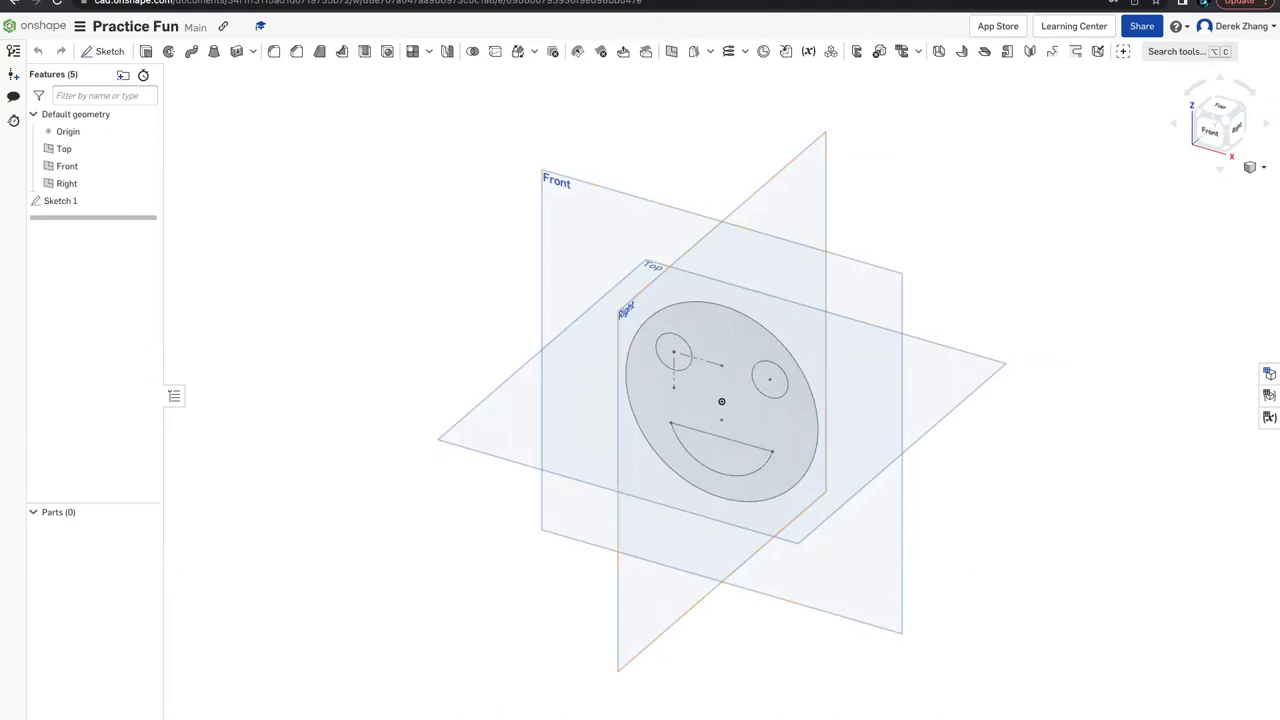
- Create a new Part Studio and start a sketch on its Front plane
click(14, 712)
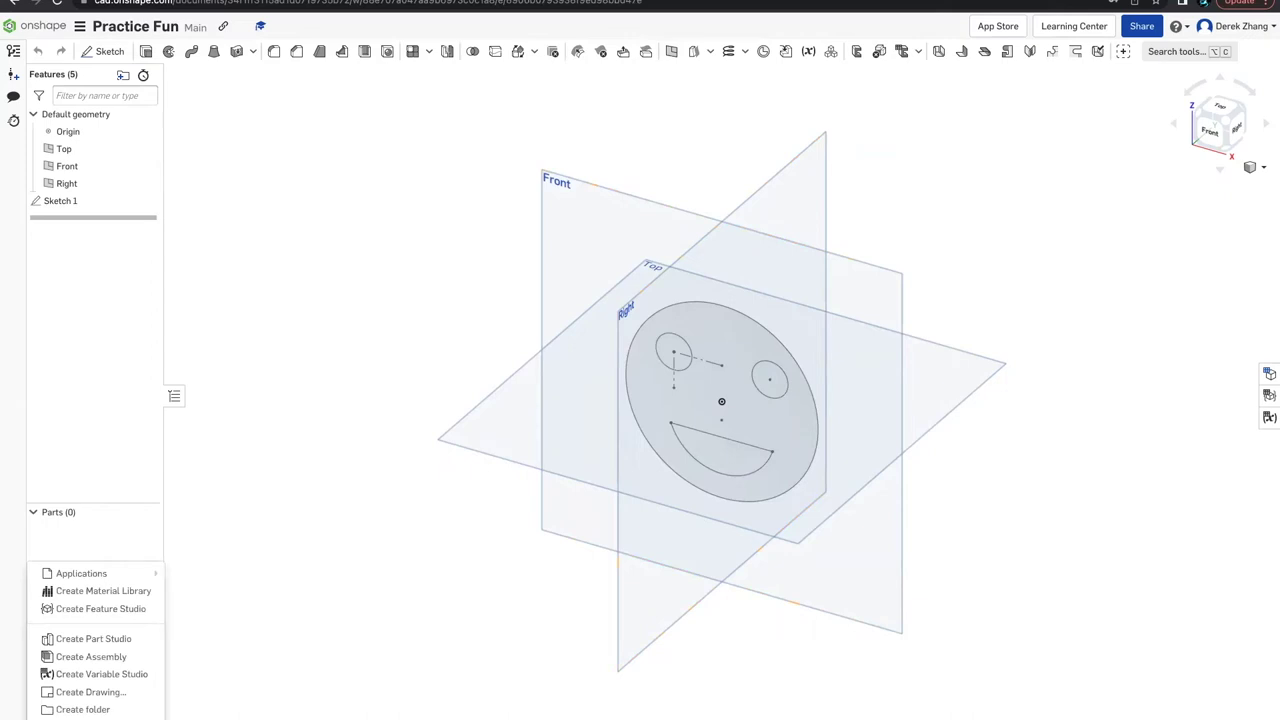
click(60, 640)
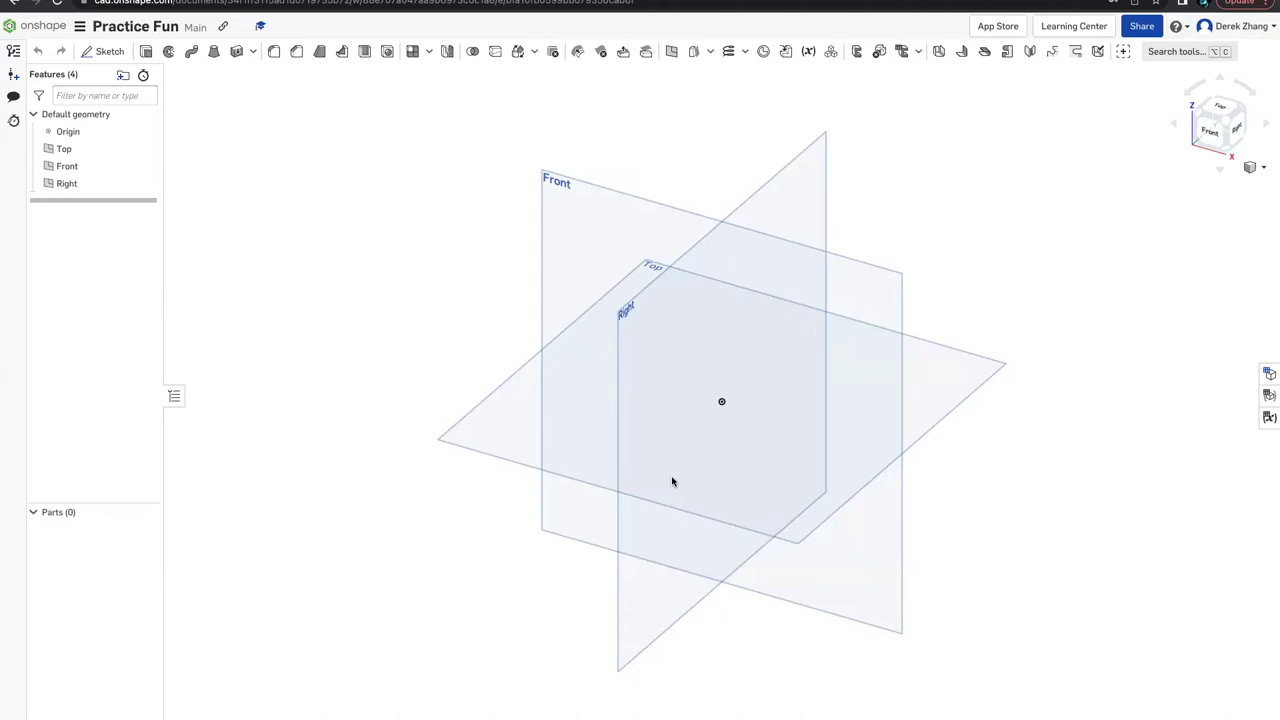
click(672, 482)
click(1206, 133)
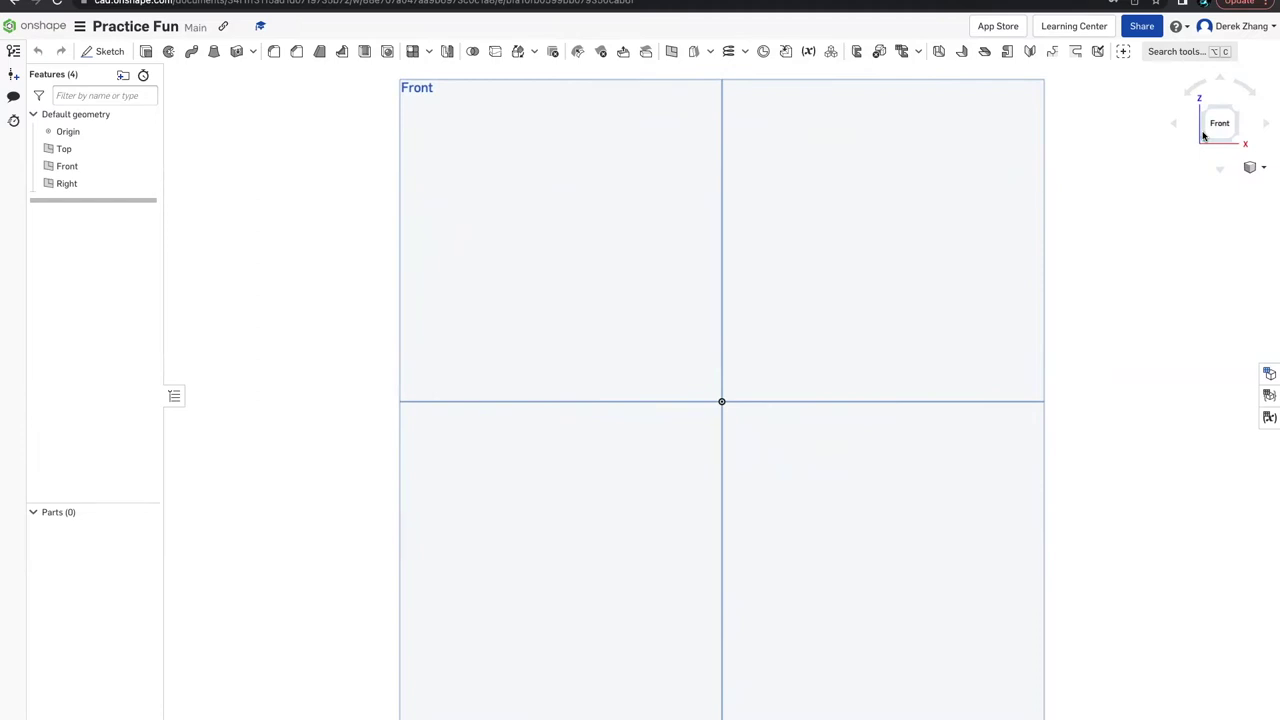
click(877, 194)
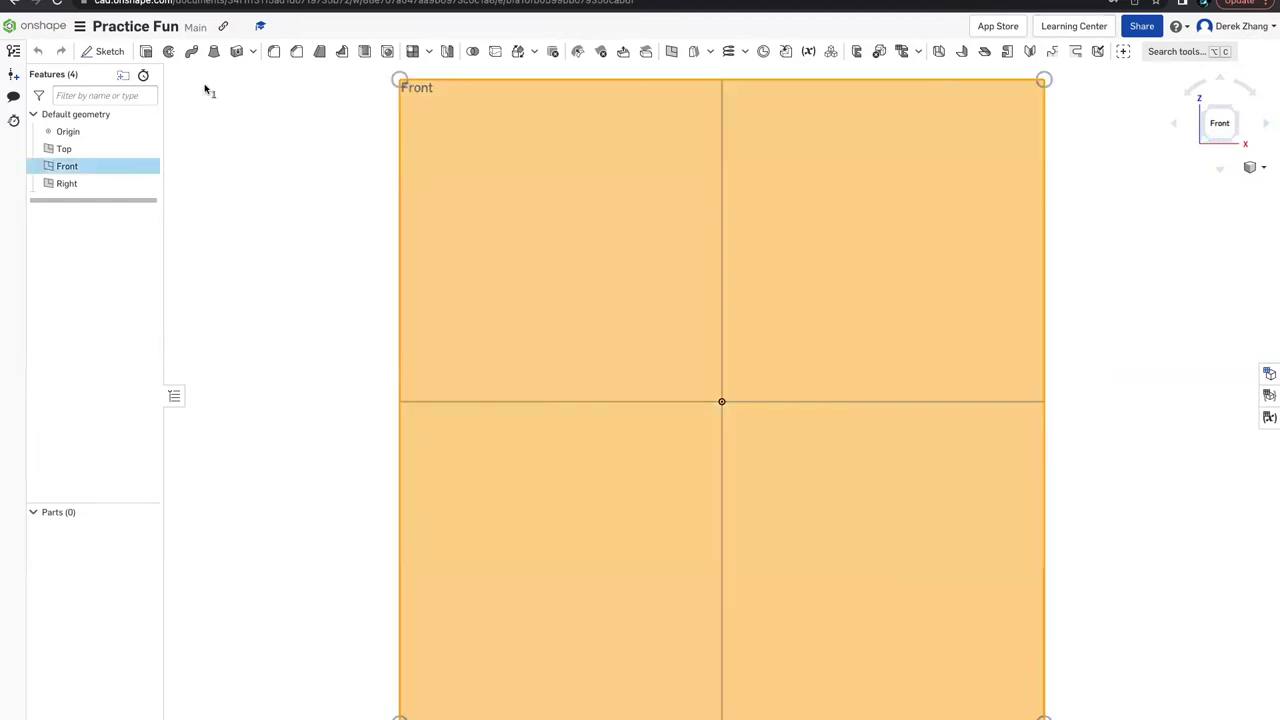
click(105, 51)
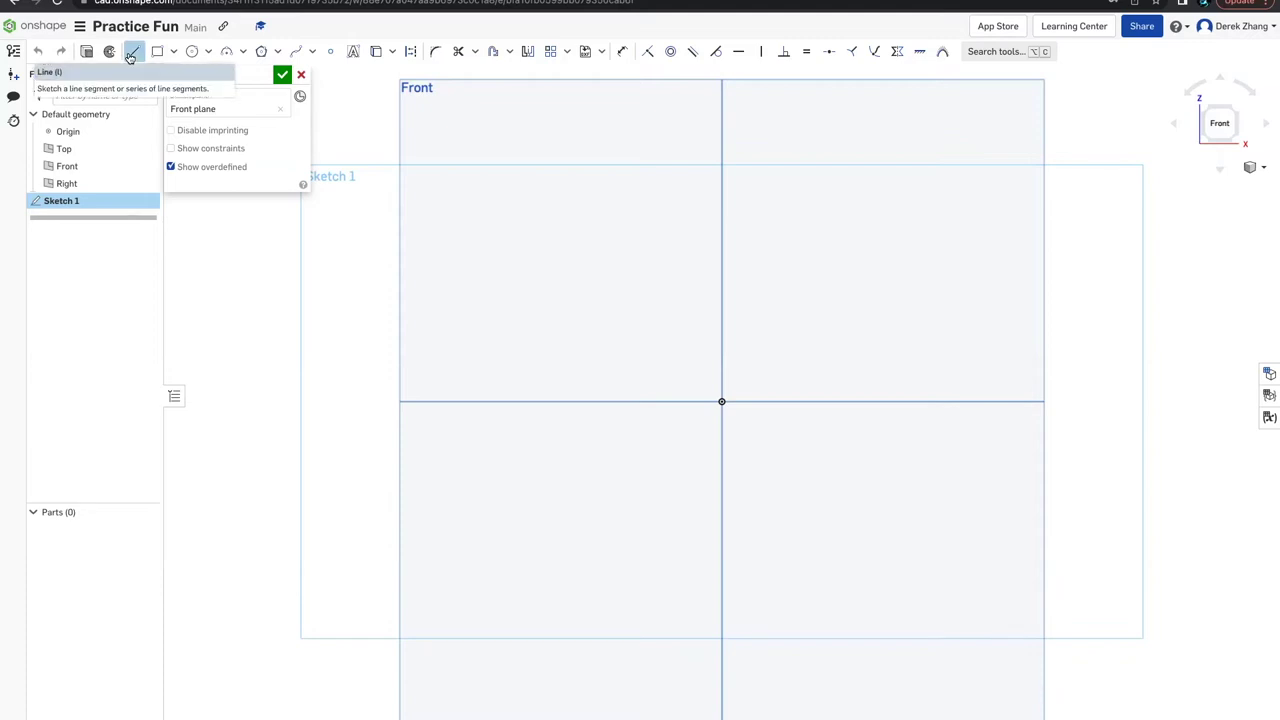
- Sketch a diagonal line passing near the origin, from upper left to lower right, and delete it
click(130, 54)
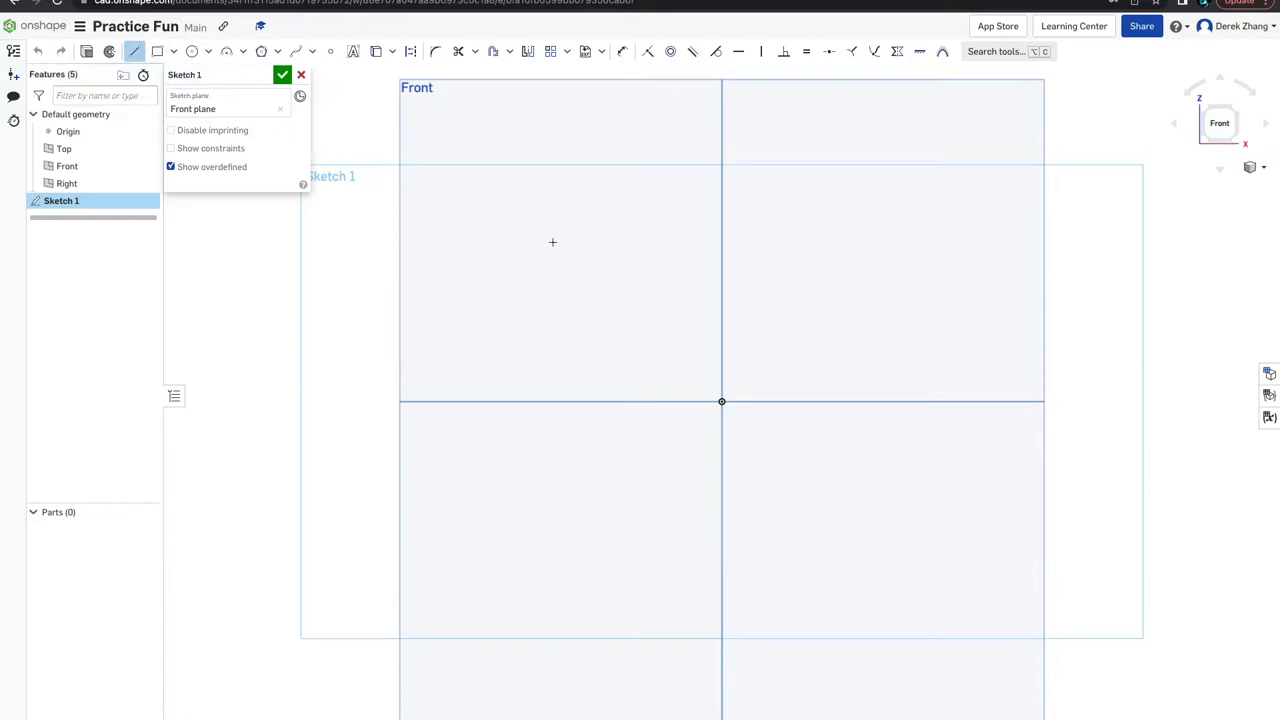
mouse_move(563, 254)
mouse_down()
mouse_move(883, 457)
mouse_move(789, 714)
mouse_move(903, 511)
mouse_up()
key(Escape)
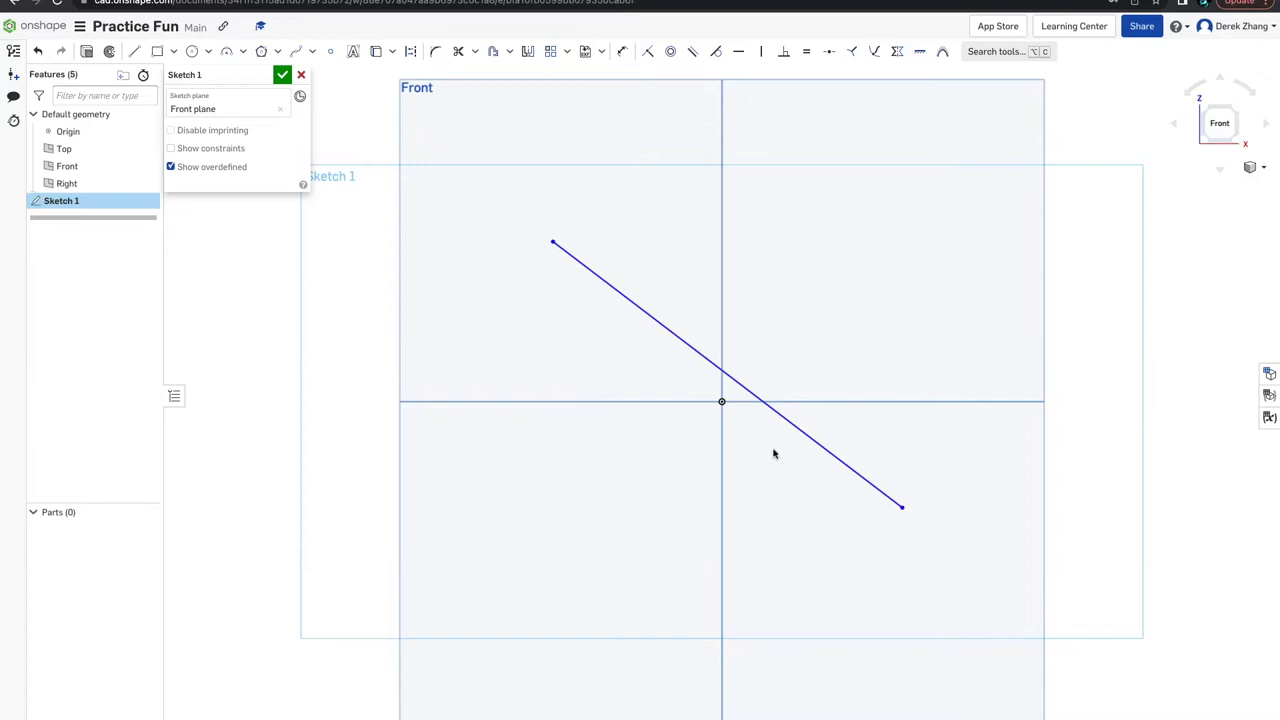
click(800, 430)
key(Delete)
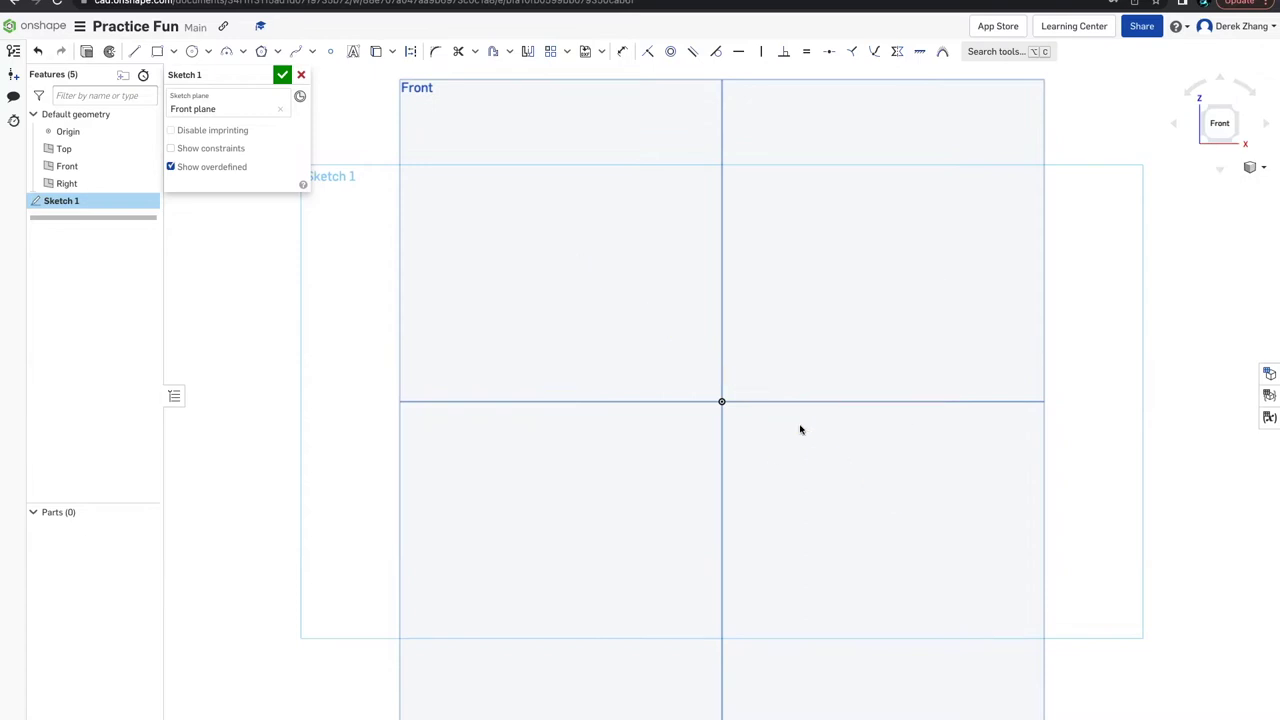
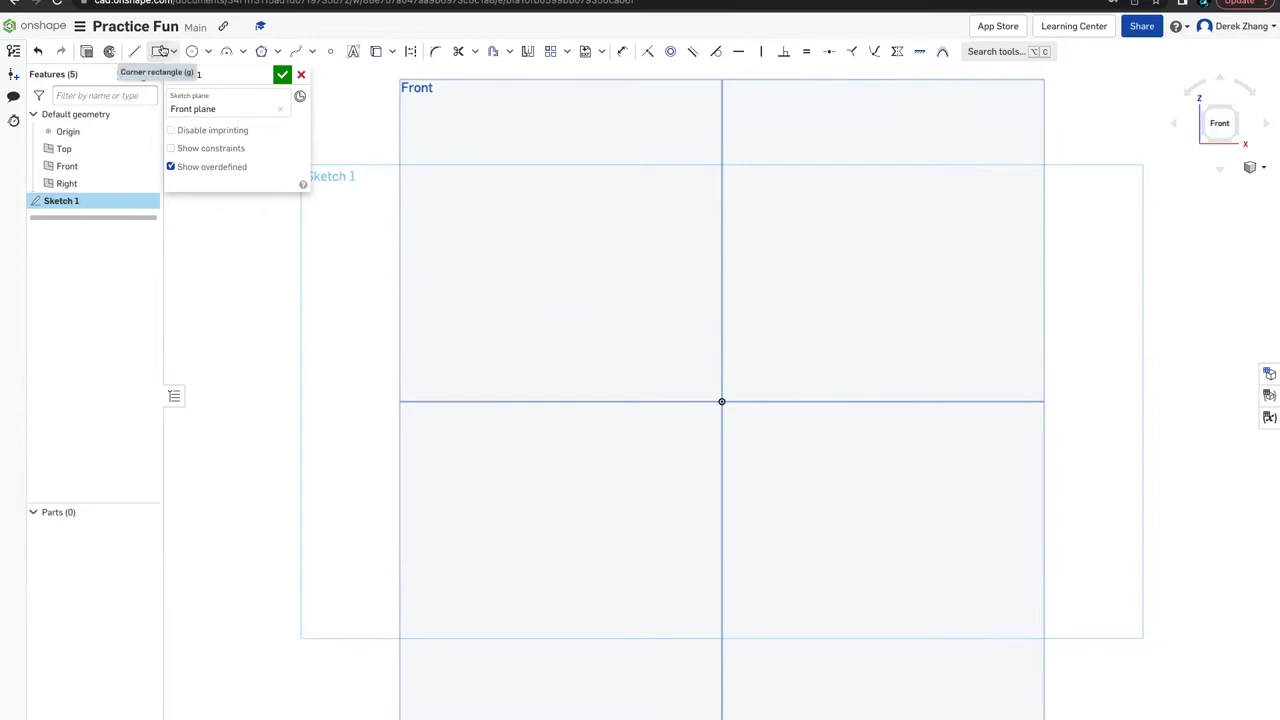
- Sketch a corner rectangle about 84 mm wide enclosing the origin
click(160, 51)
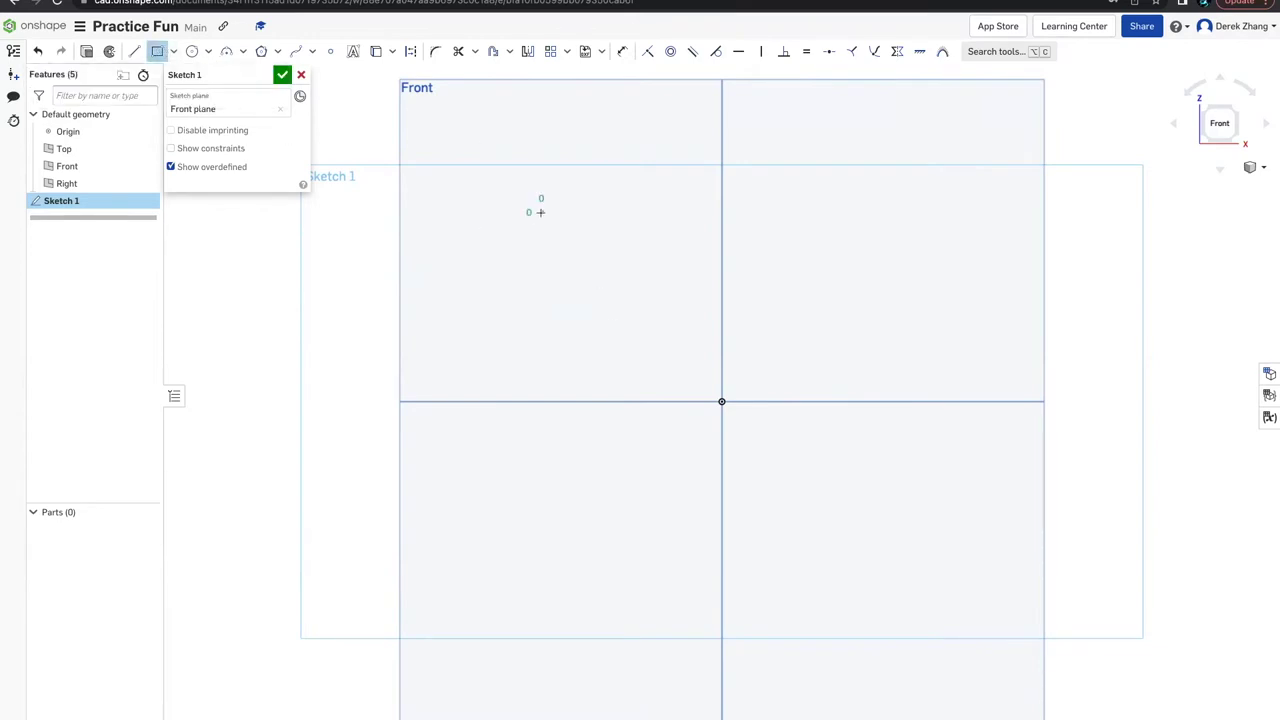
mouse_move(540, 212)
mouse_down()
mouse_move(966, 437)
mouse_move(903, 516)
mouse_up()
key(Escape)
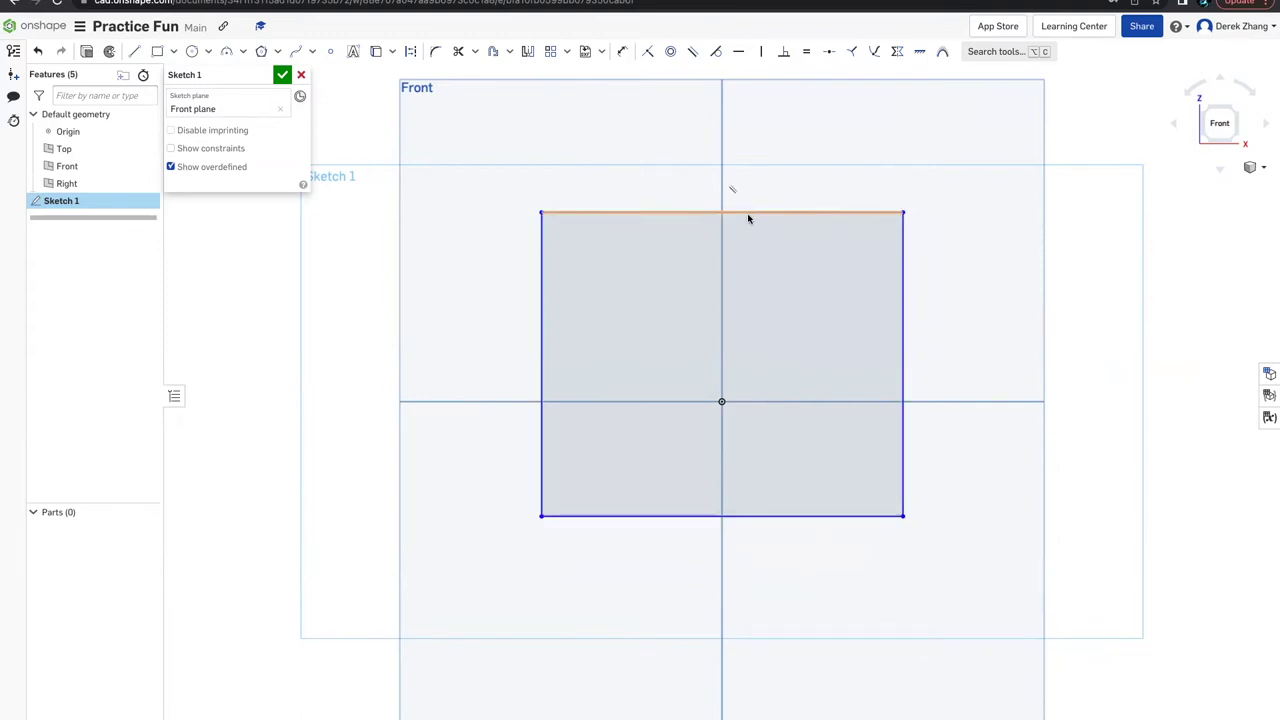
- Delete the rectangle's upper edge and undo the deletion
click(748, 218)
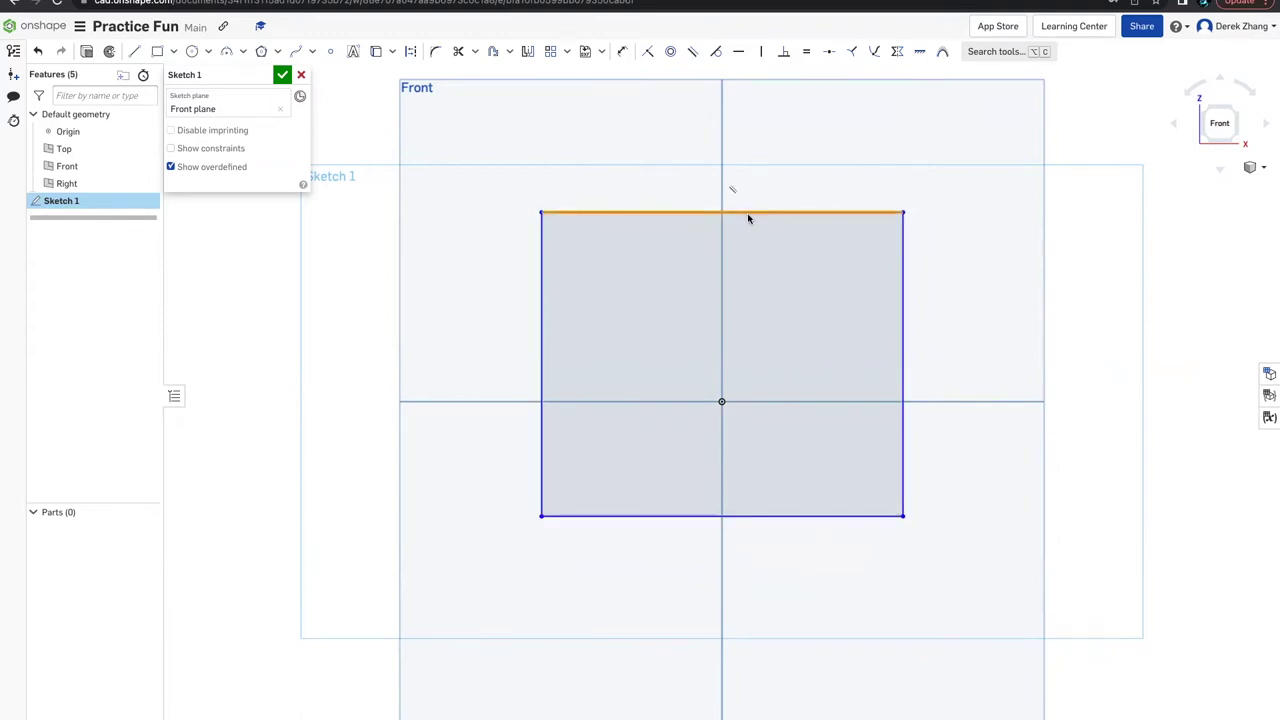
key(Delete)
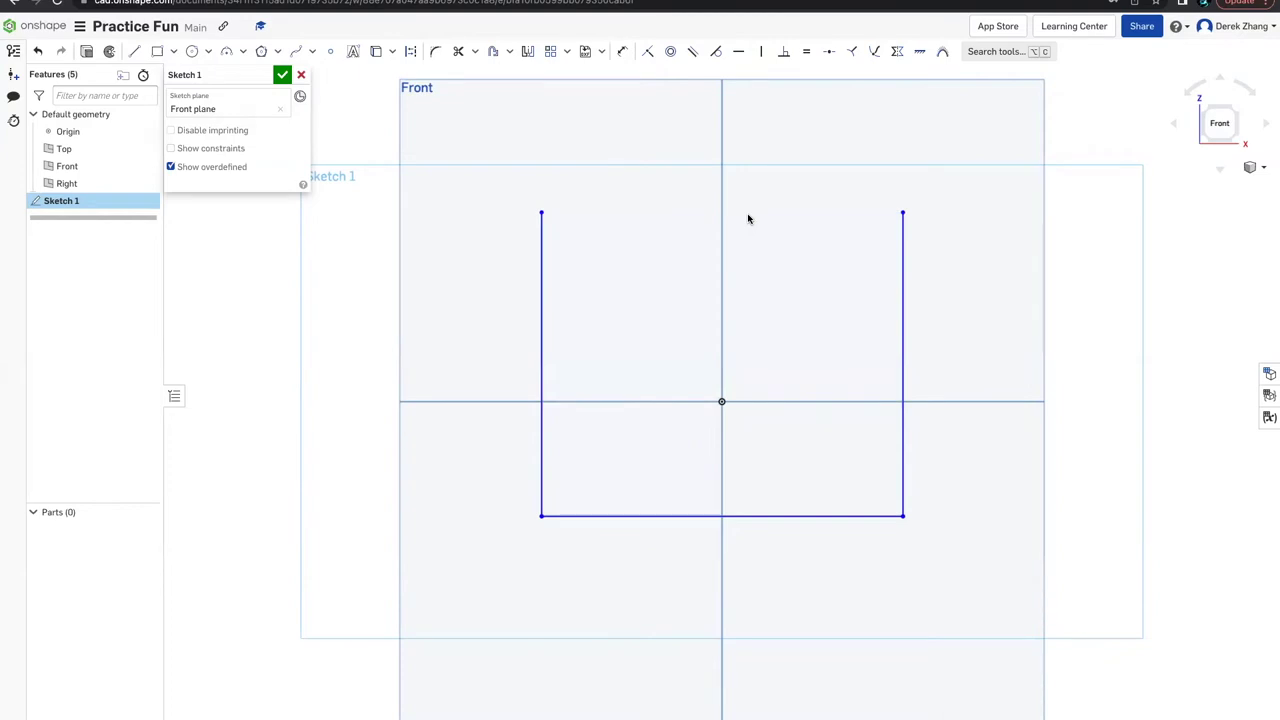
key(super+z)
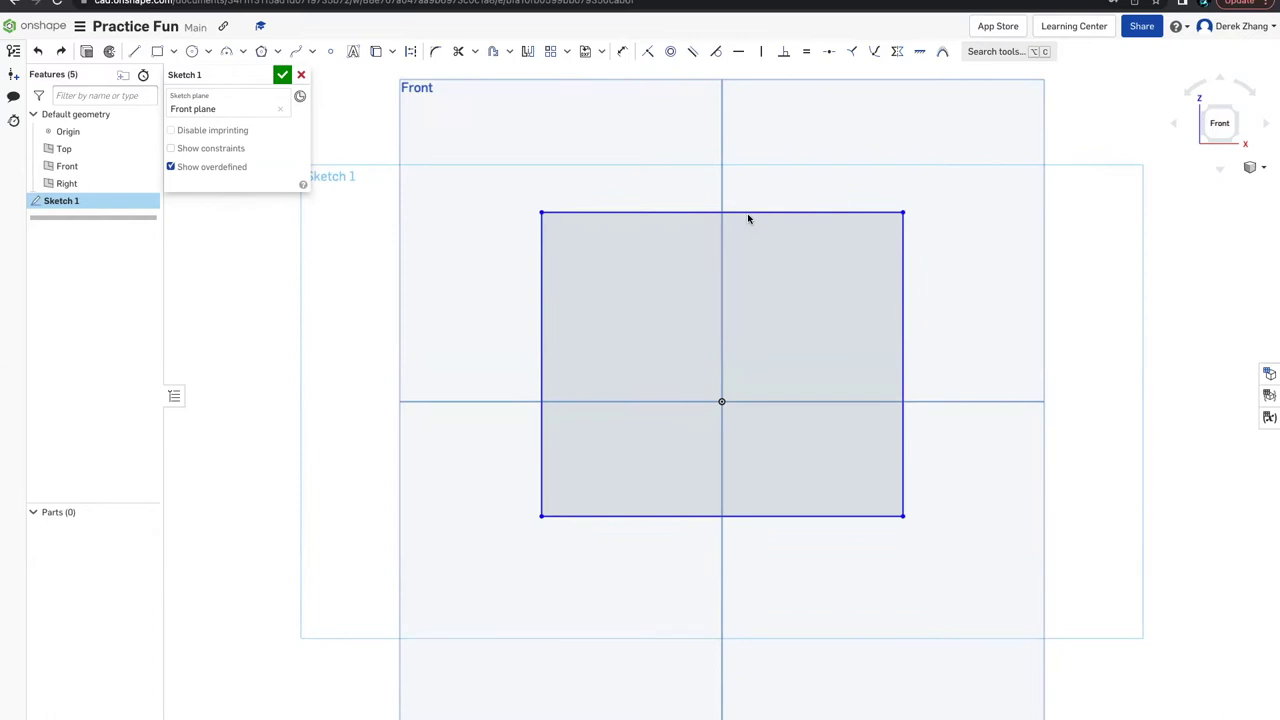
- Dimension the rectangle's upper edge and set its width to 50 mm
key(u)
click(682, 211)
click(688, 158)
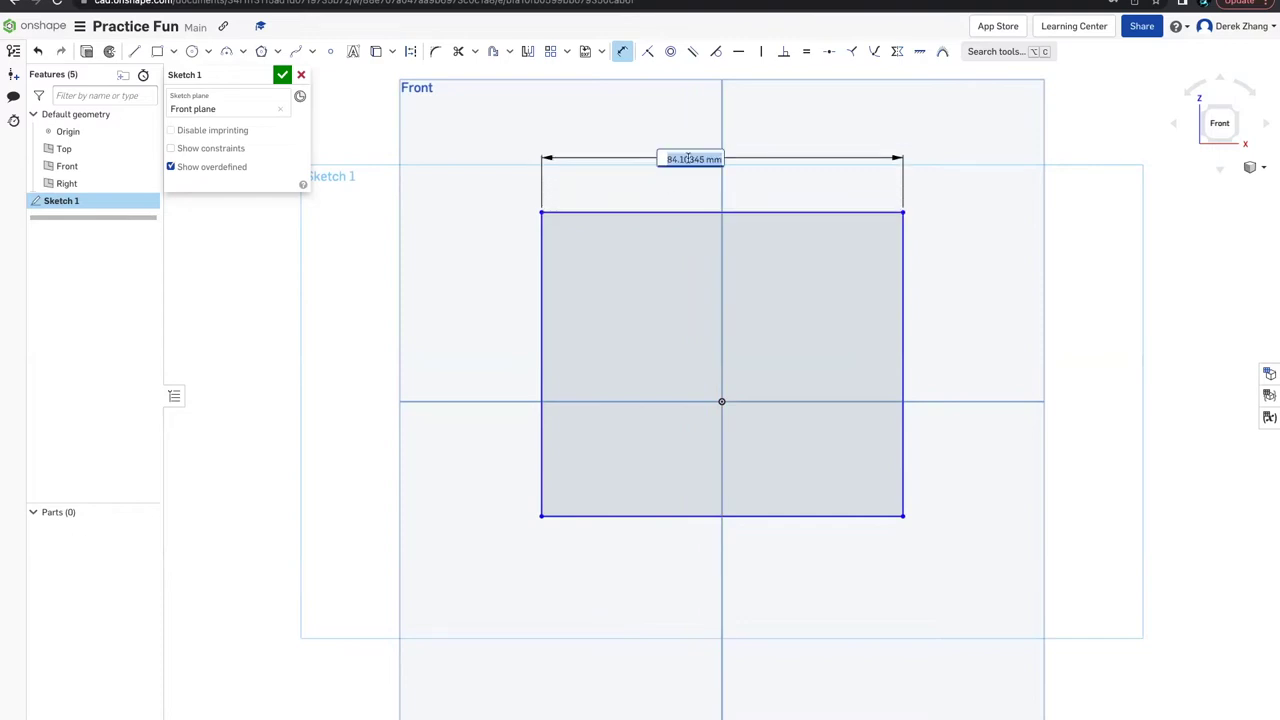
text(50)
key(Return)
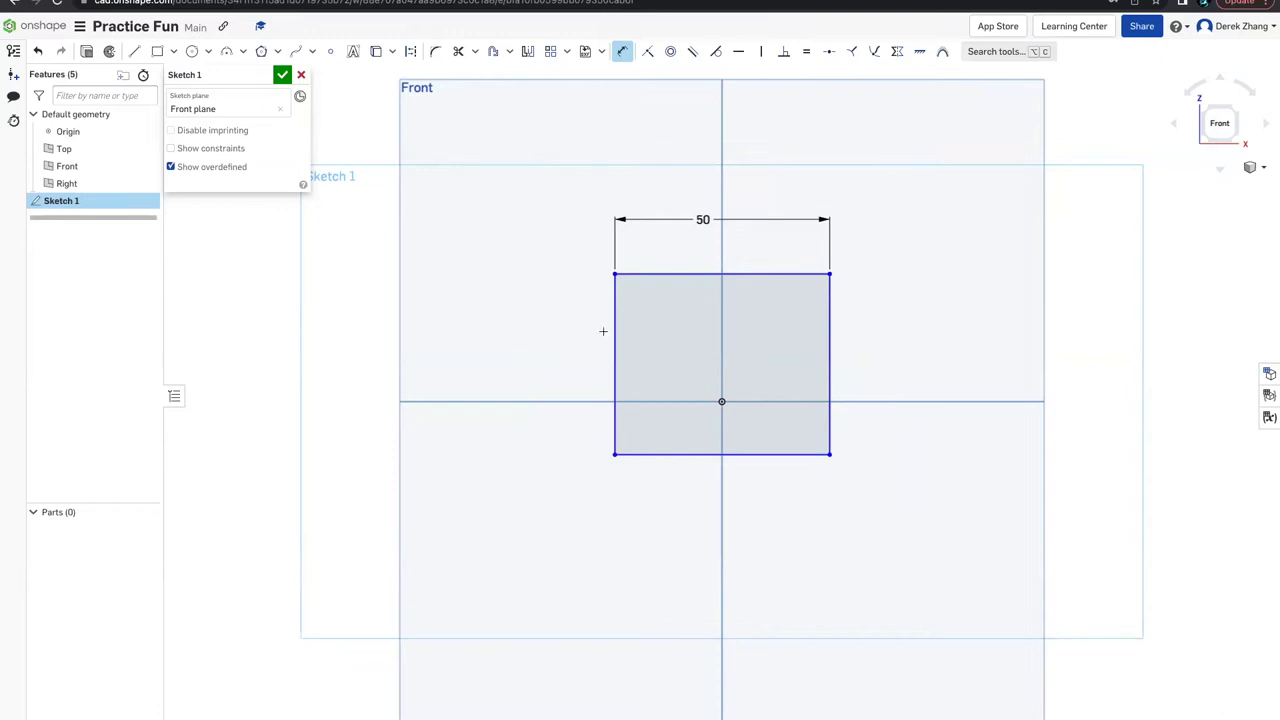
- Dimension the rectangle's vertical side to 50 mm and finish the sketch
click(614, 337)
click(511, 318)
text(50mm)
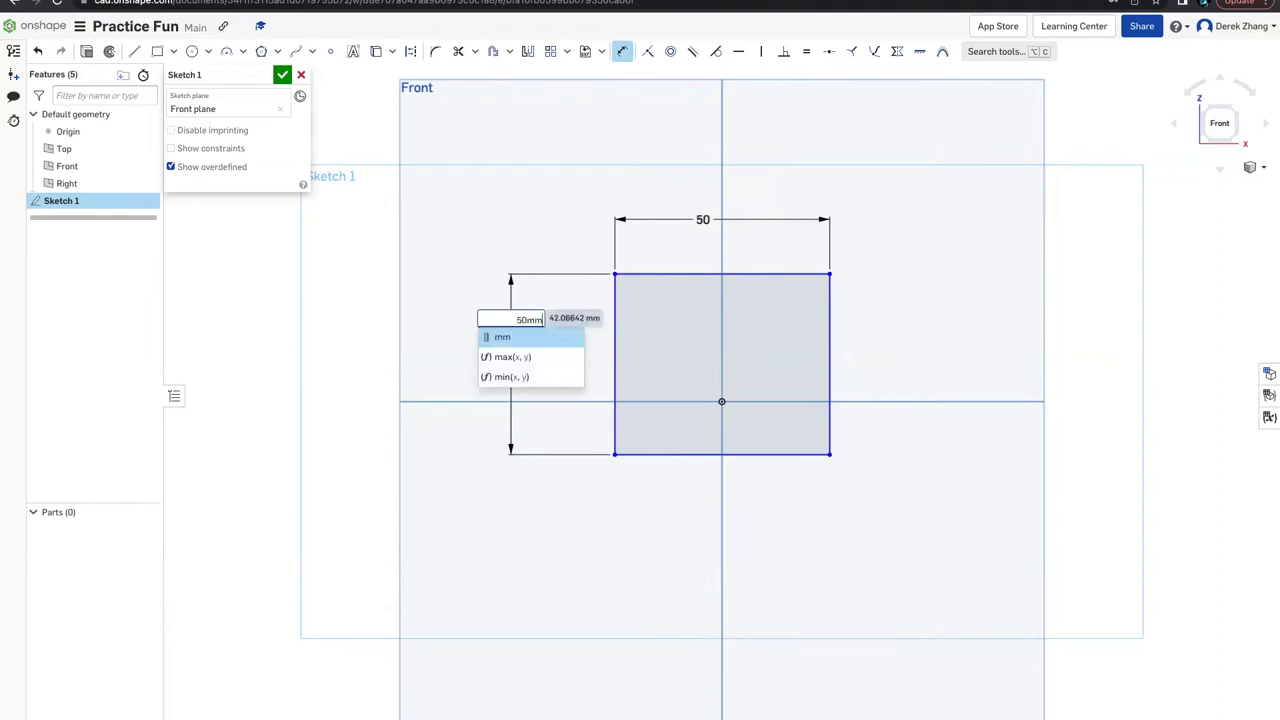
key(Return)
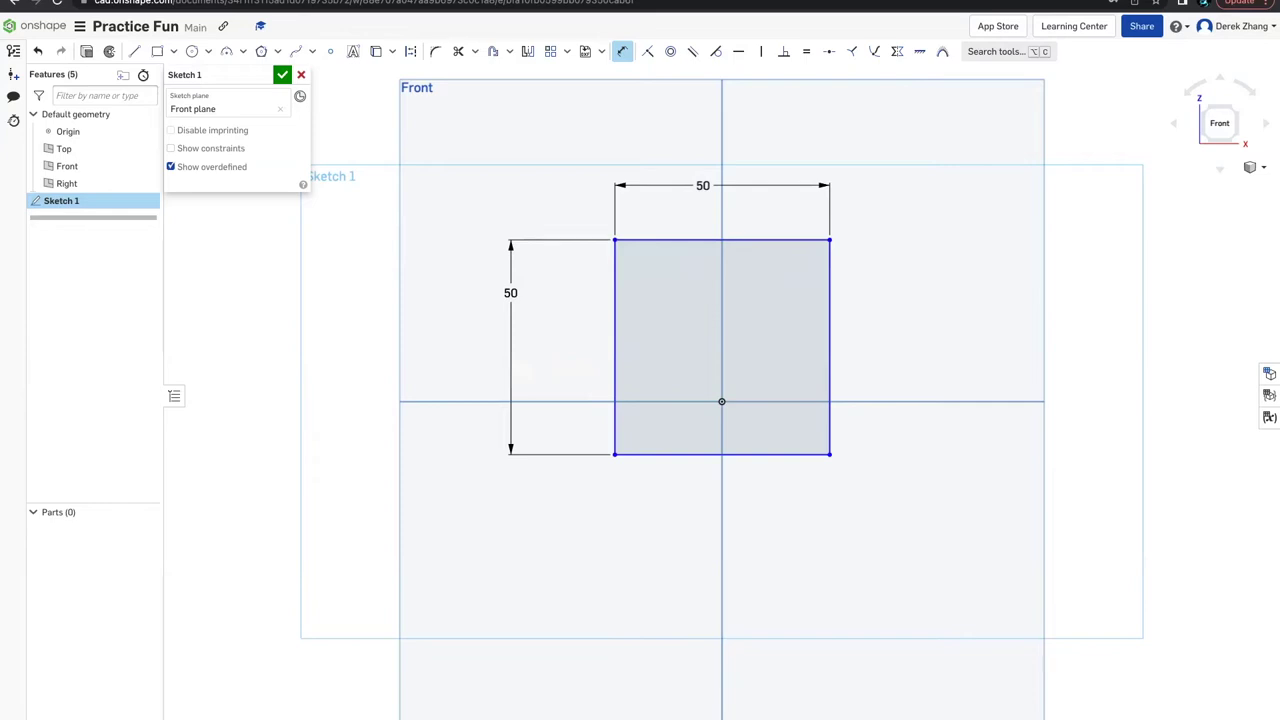
key(Escape)
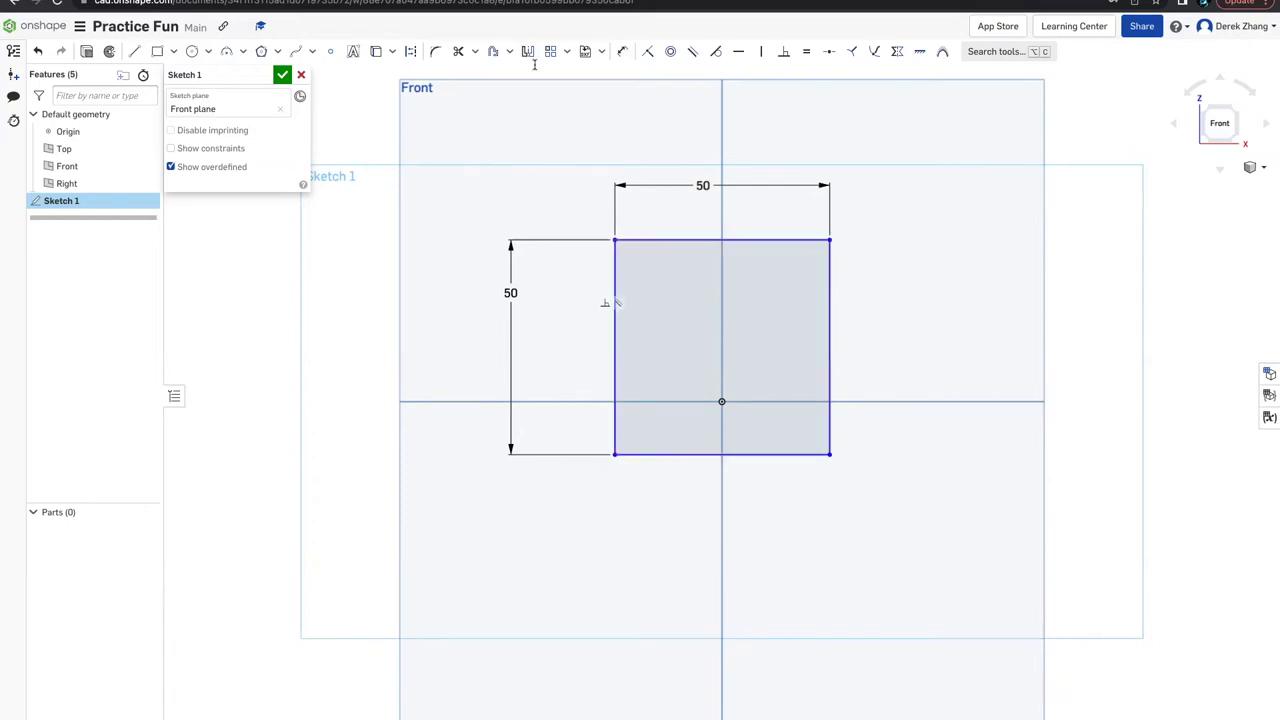
click(283, 76)
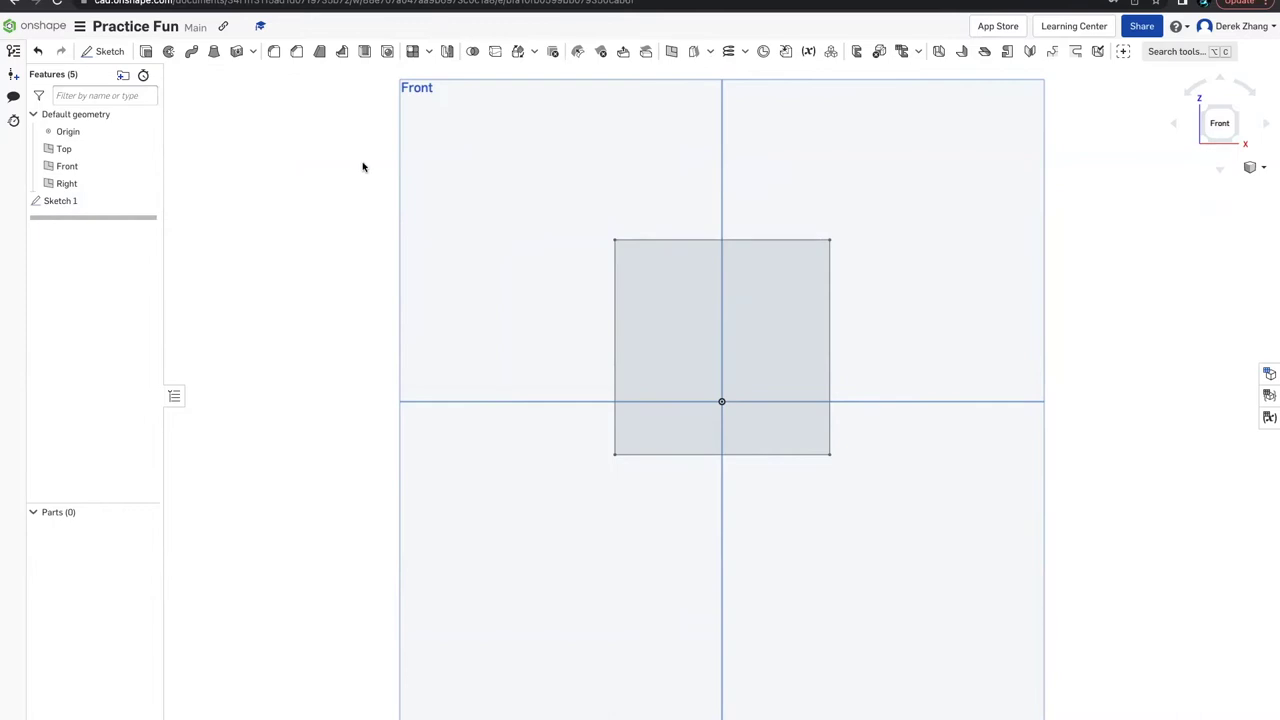
click(705, 261)
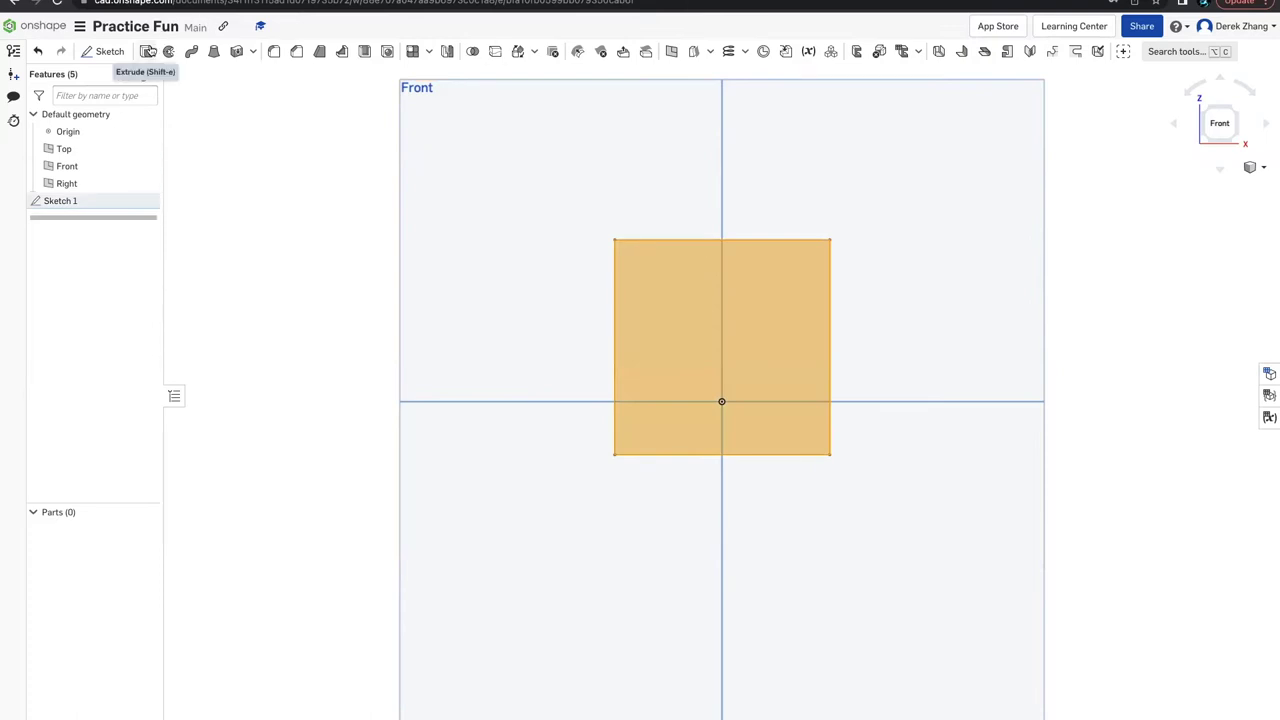
click(146, 52)
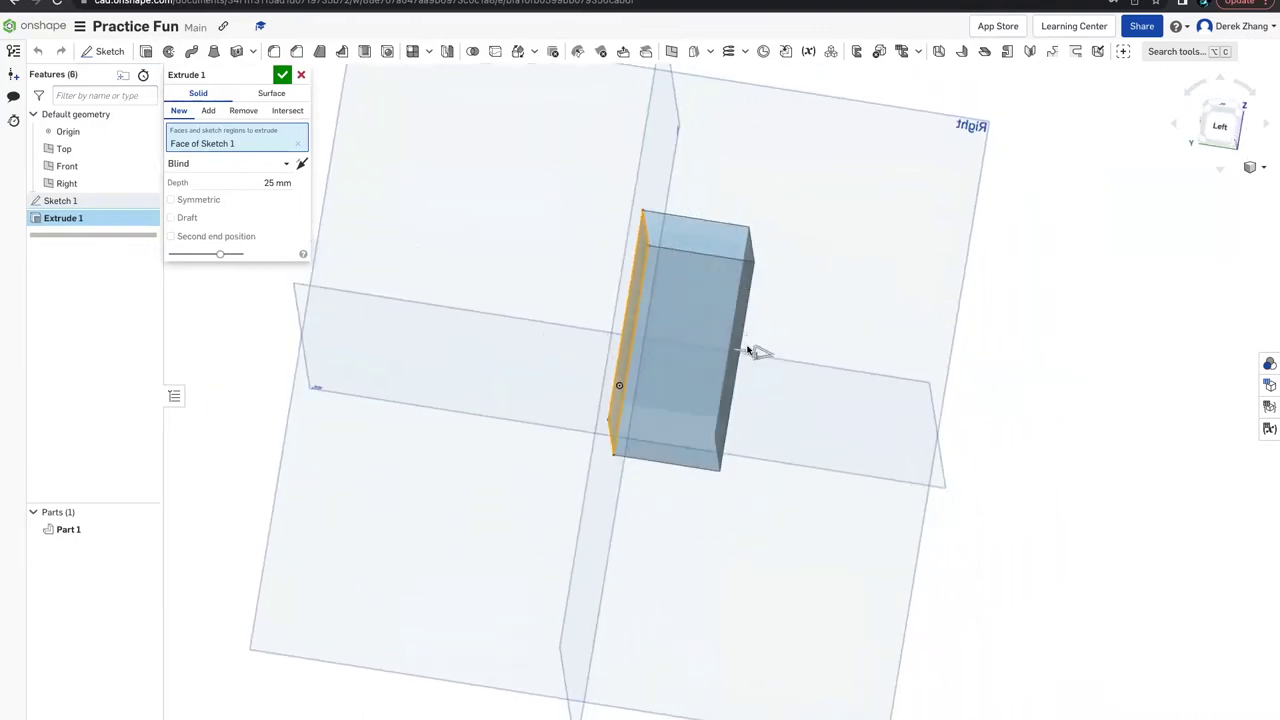
click(279, 182)
key(Escape)
key(ctrl+z)
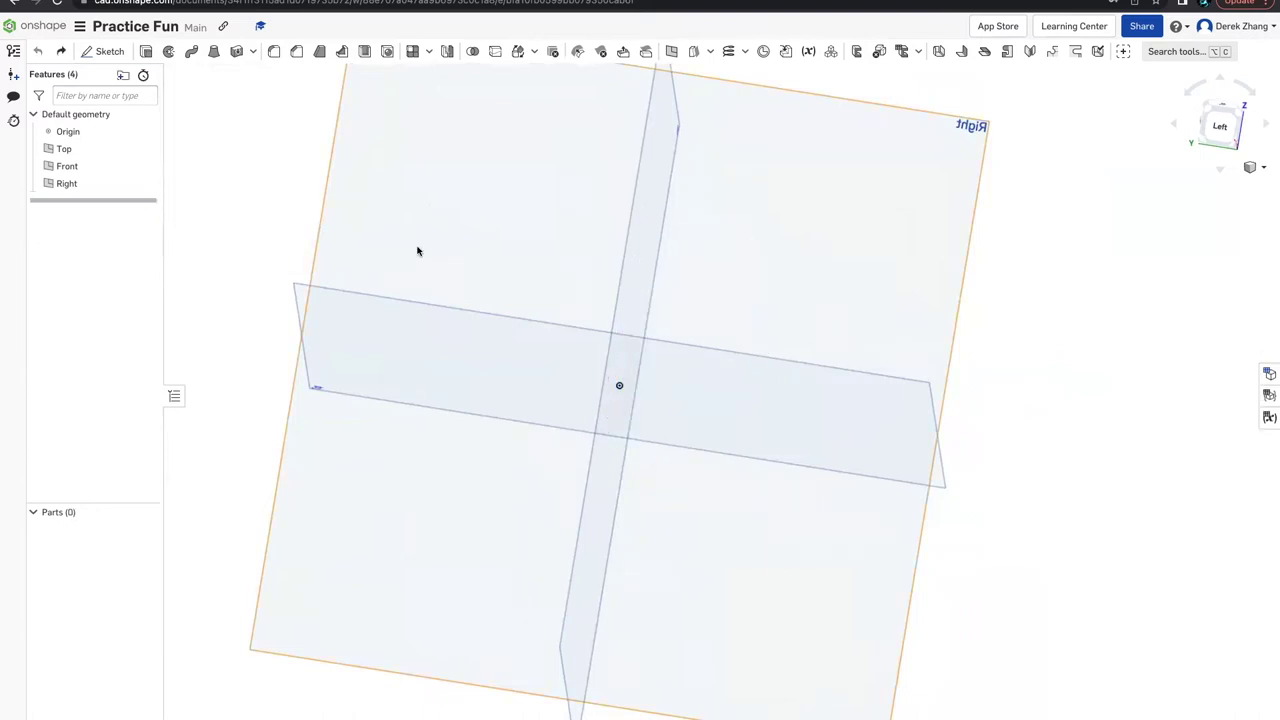
click(61, 51)
- Extrude the square sketch region as a new solid with a blind depth of 30 mm
click(144, 51)
mouse_move(580, 314)
right_down()
mouse_move(523, 294)
mouse_move(591, 297)
right_up()
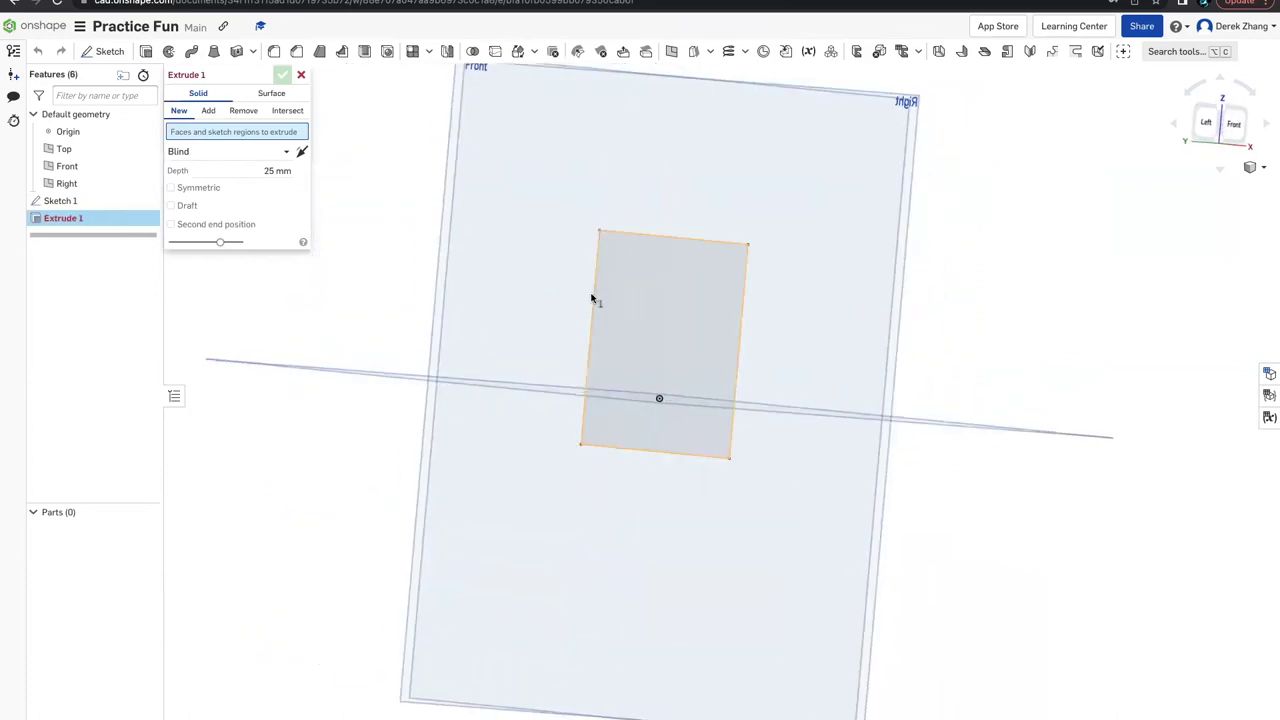
click(591, 297)
click(275, 182)
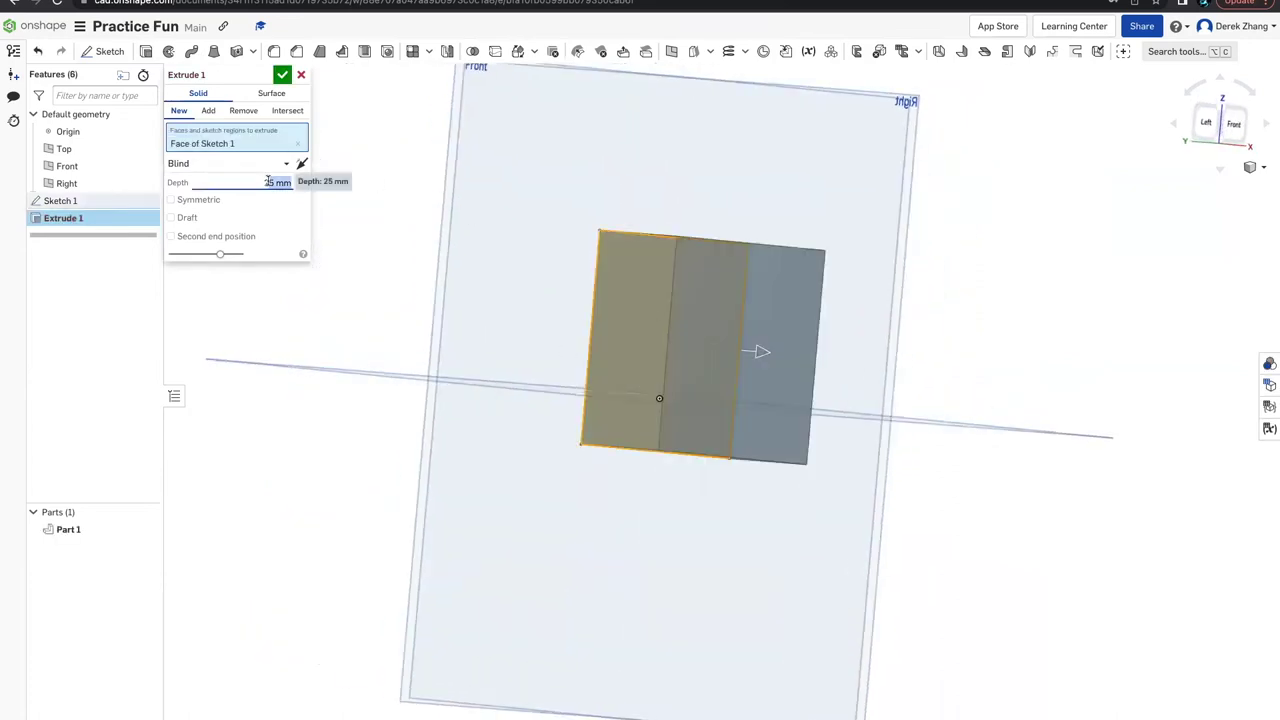
text(30mm)
key(Return)
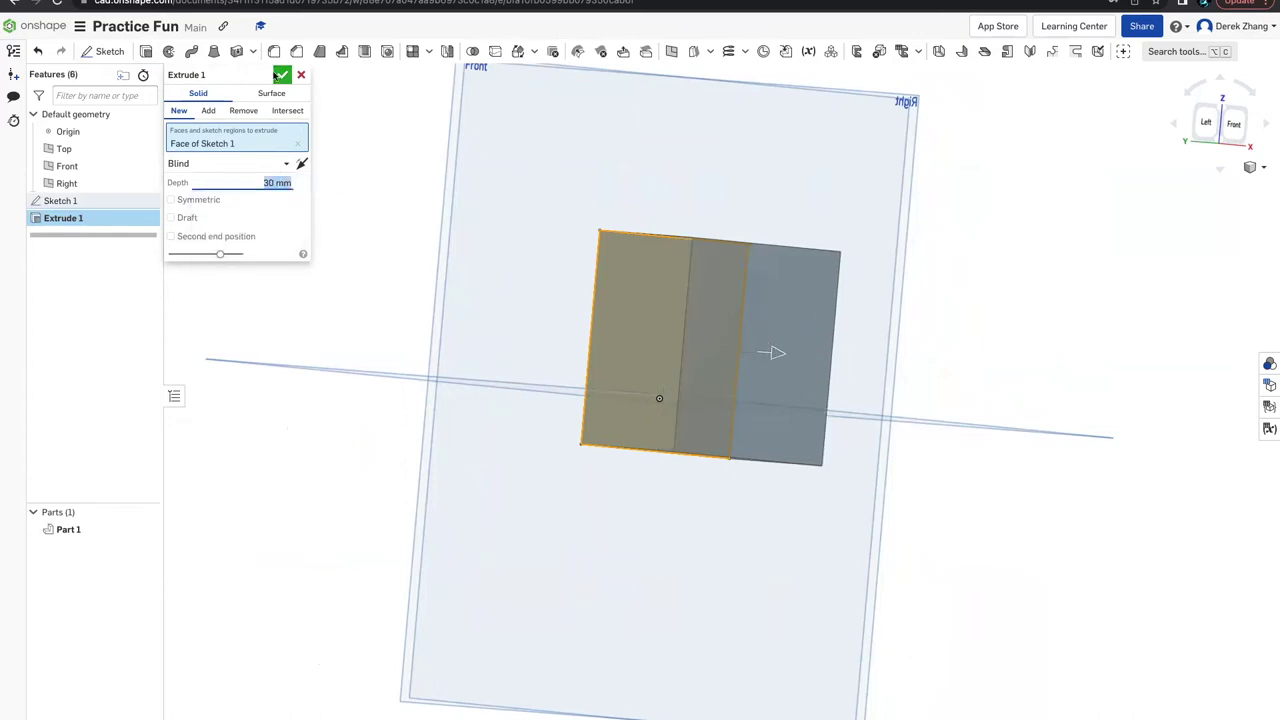
click(282, 74)
key(shift+7)
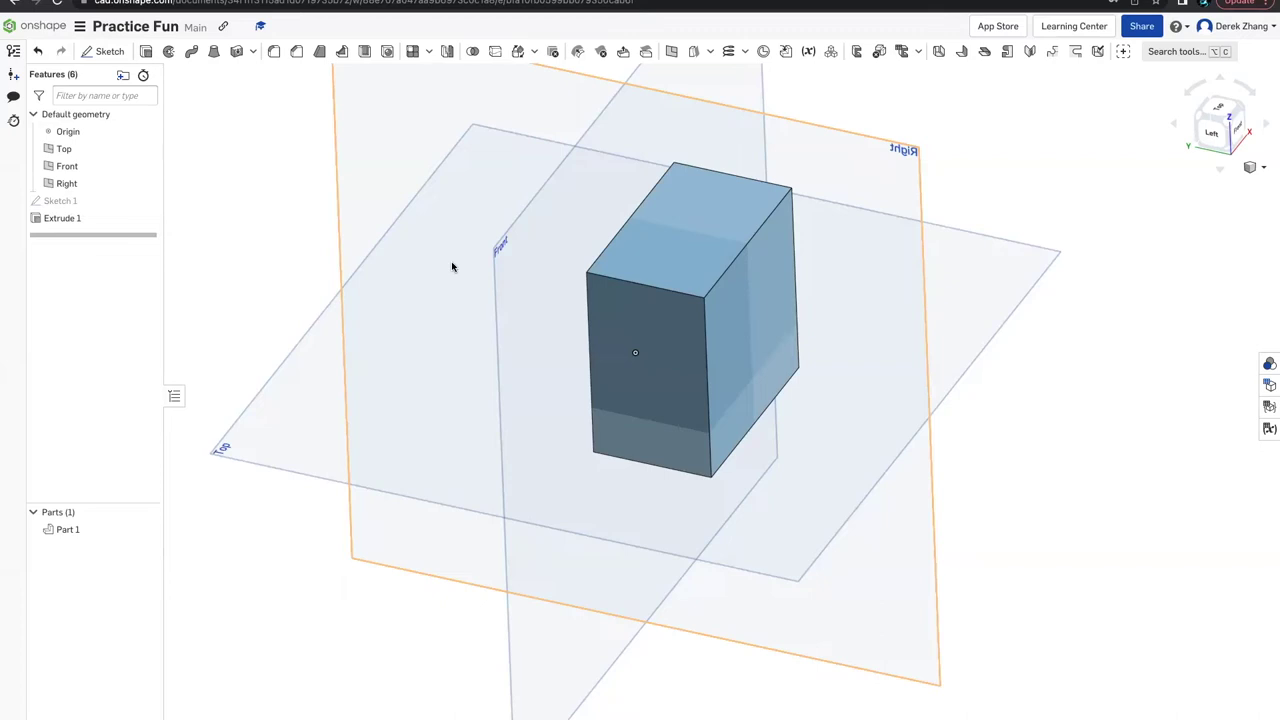
- Fillet the block's upper edge between the top and left faces with a circular cross section and a 15 mm width
click(678, 292)
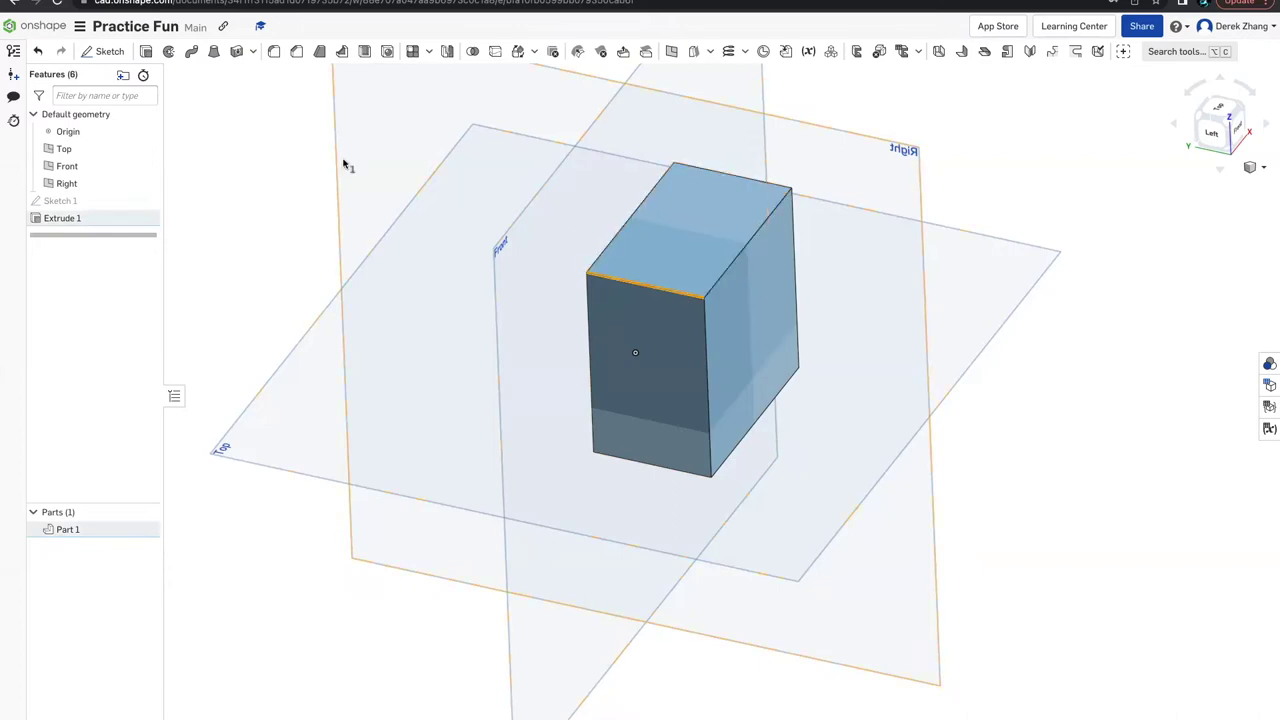
click(274, 52)
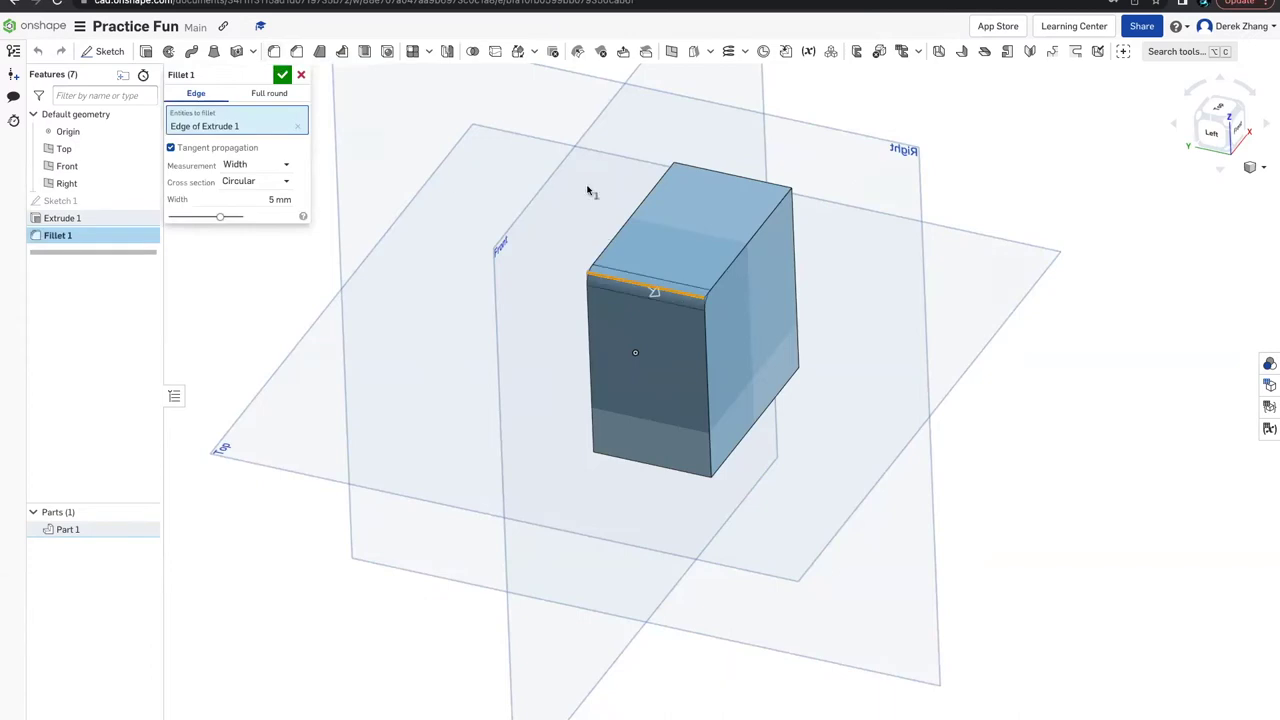
right_drag(557, 181, 460, 175)
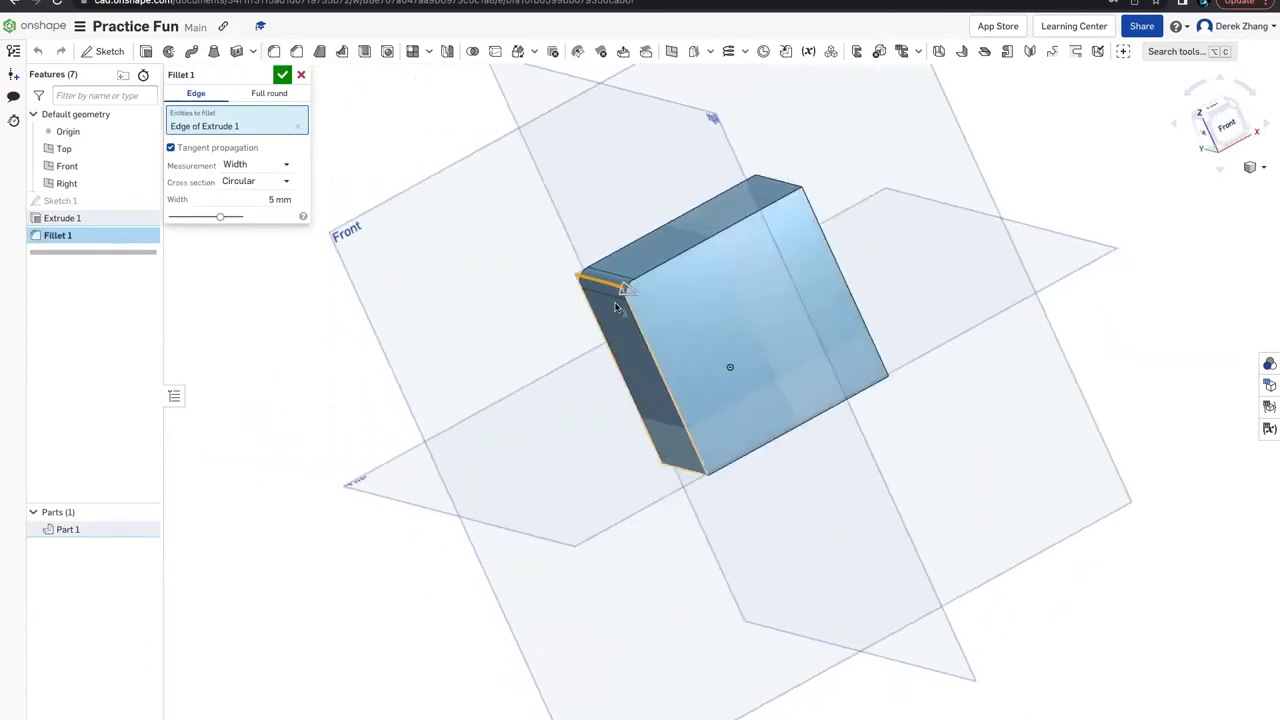
click(265, 199)
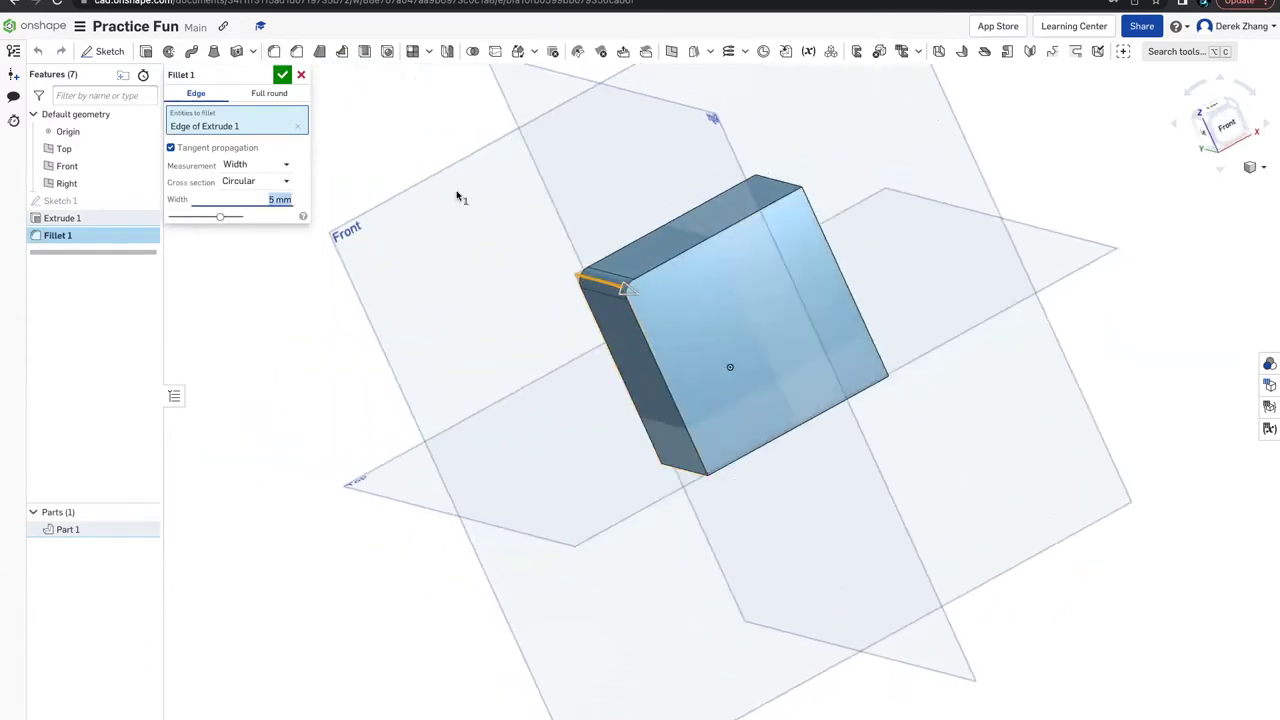
text(15mm)
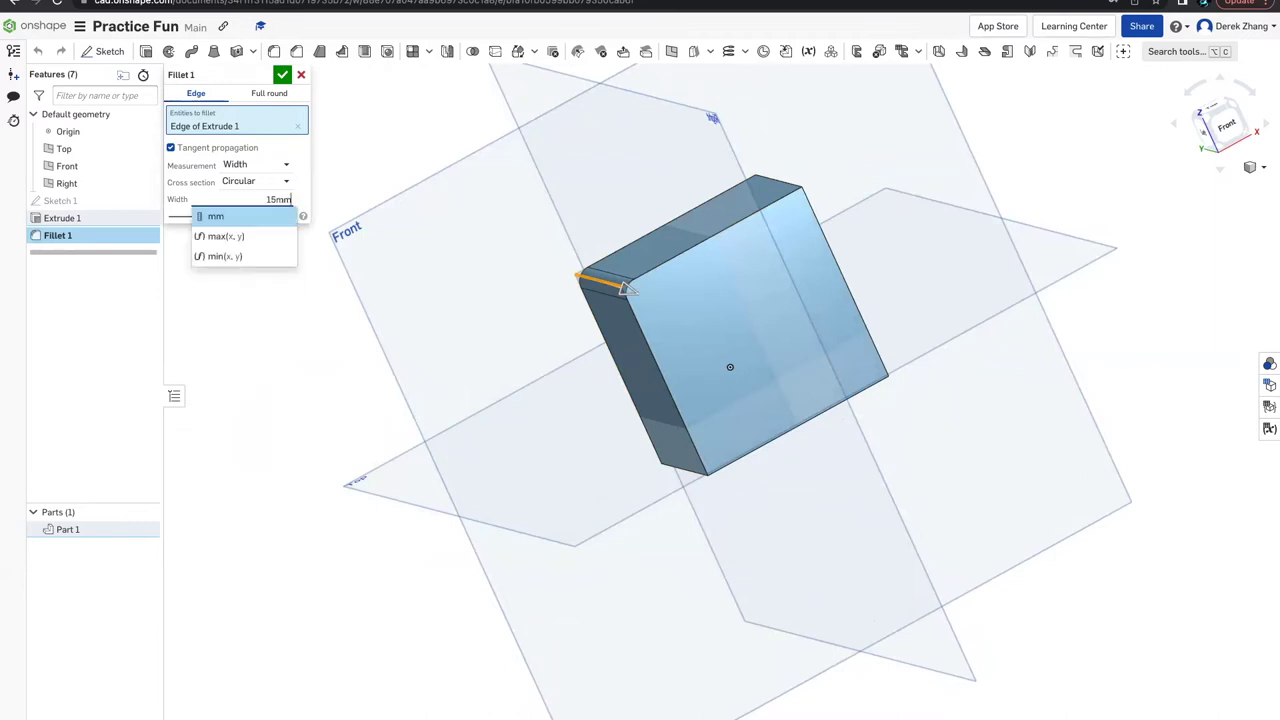
key(Return)
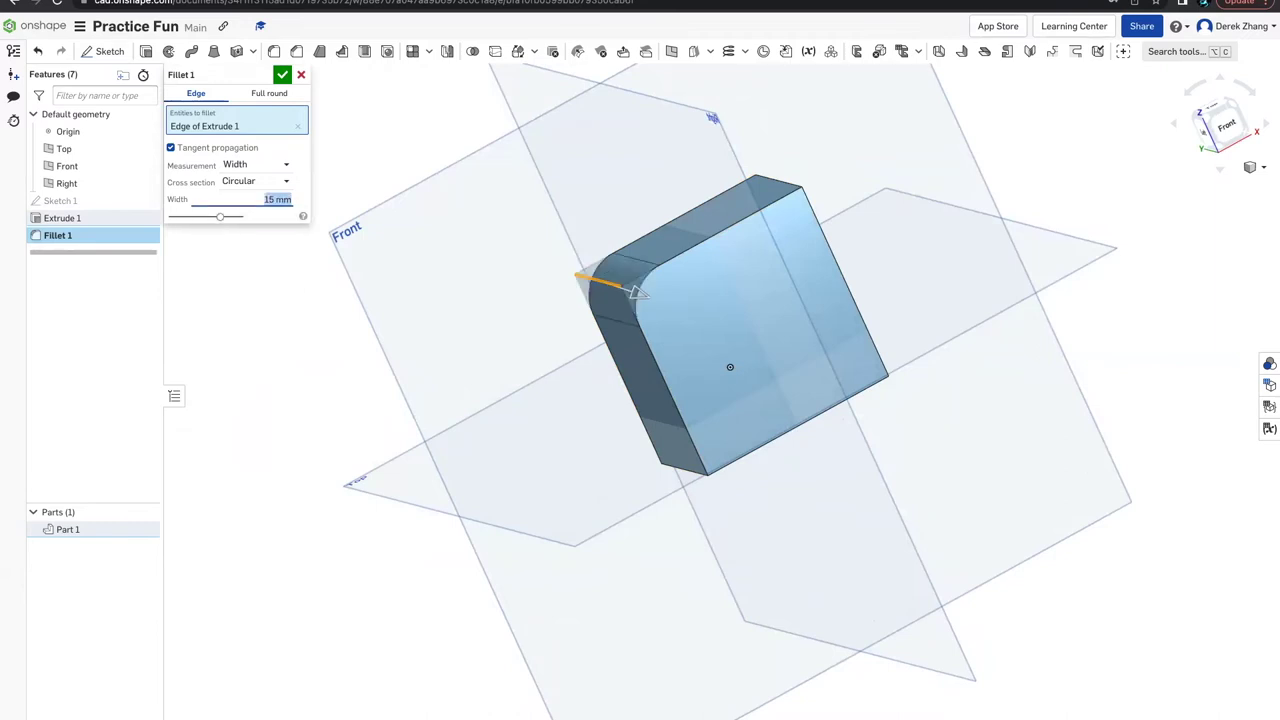
click(279, 76)
- Chamfer the block's upper edge between the top and right faces with an equal distance of 20 mm
key(shift+1)
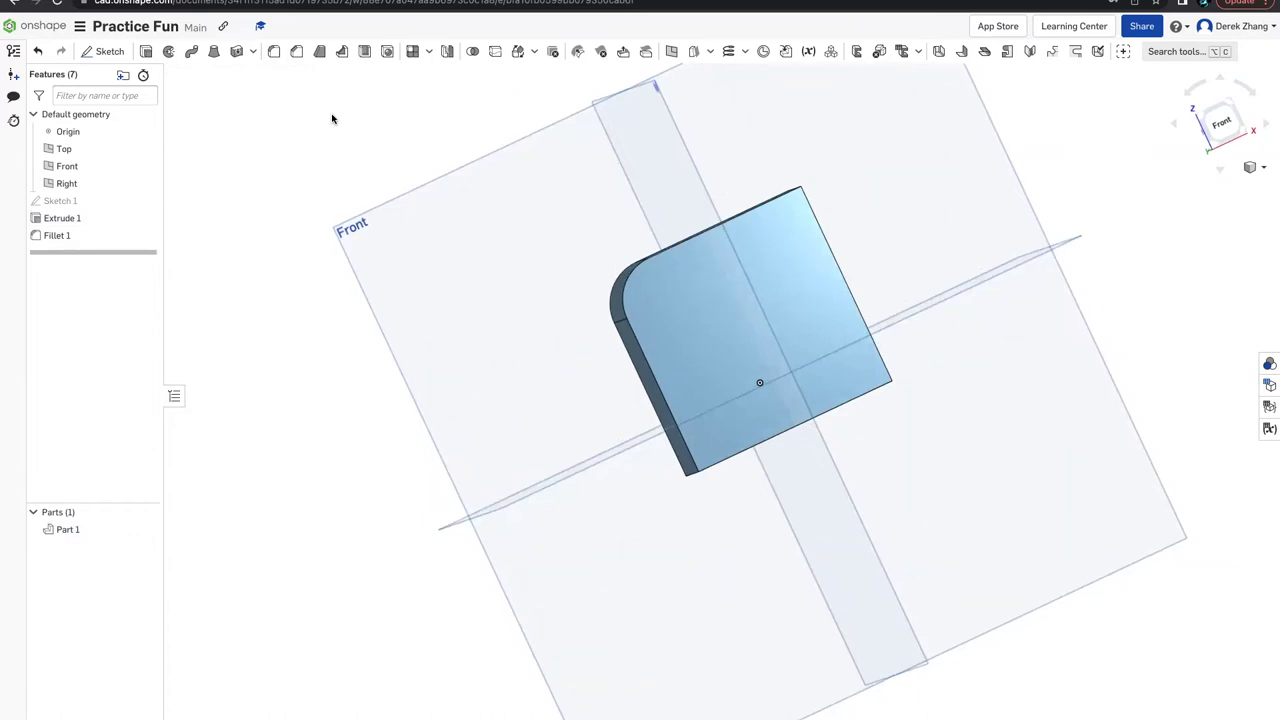
key(shift+7)
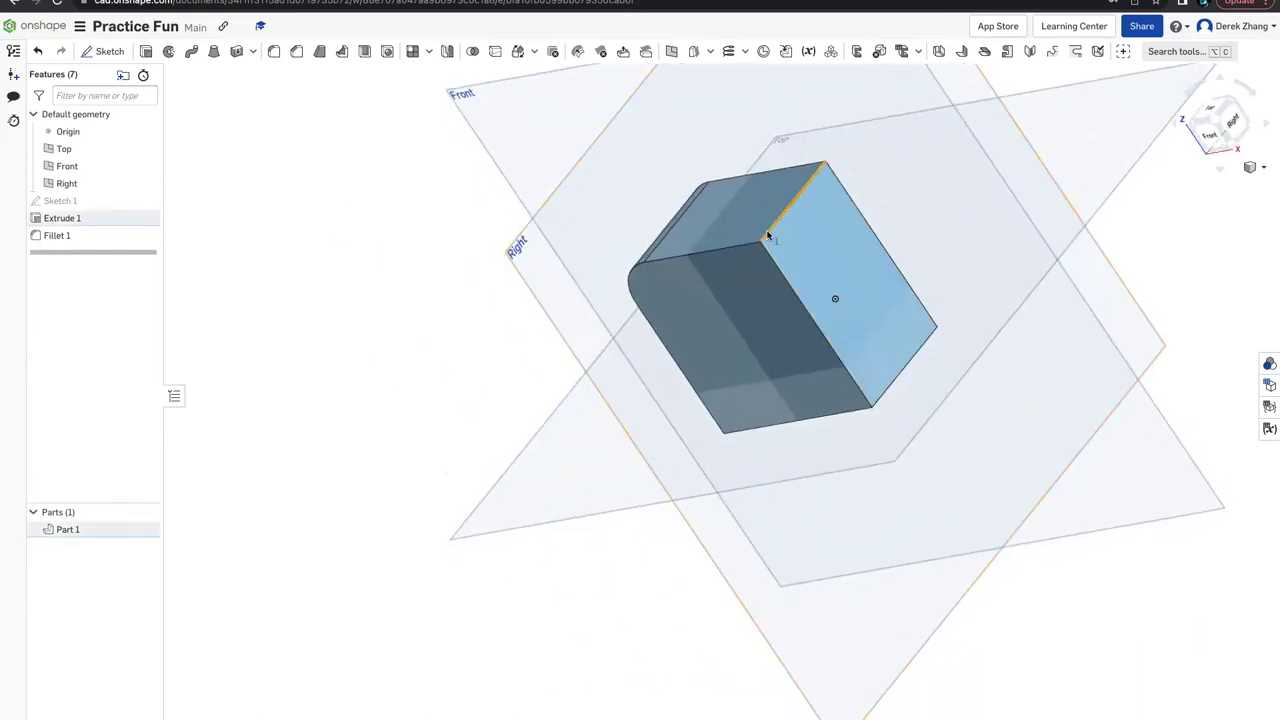
click(768, 235)
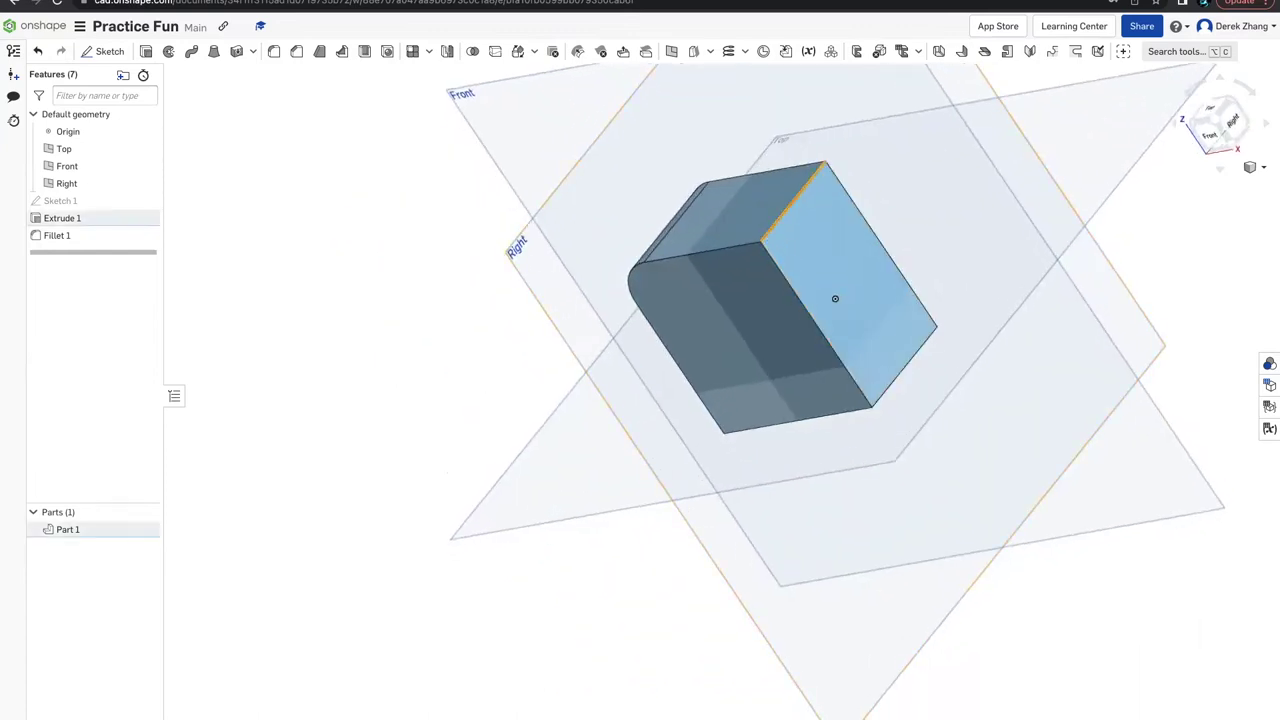
click(291, 60)
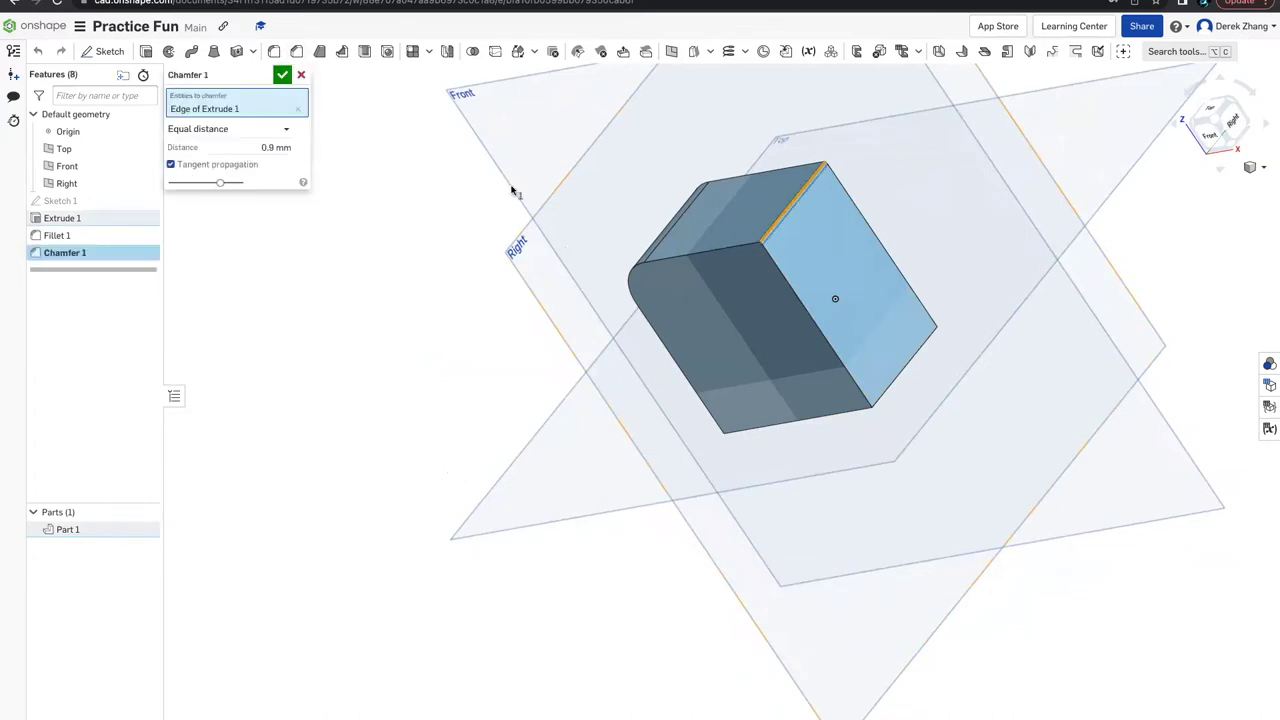
click(262, 148)
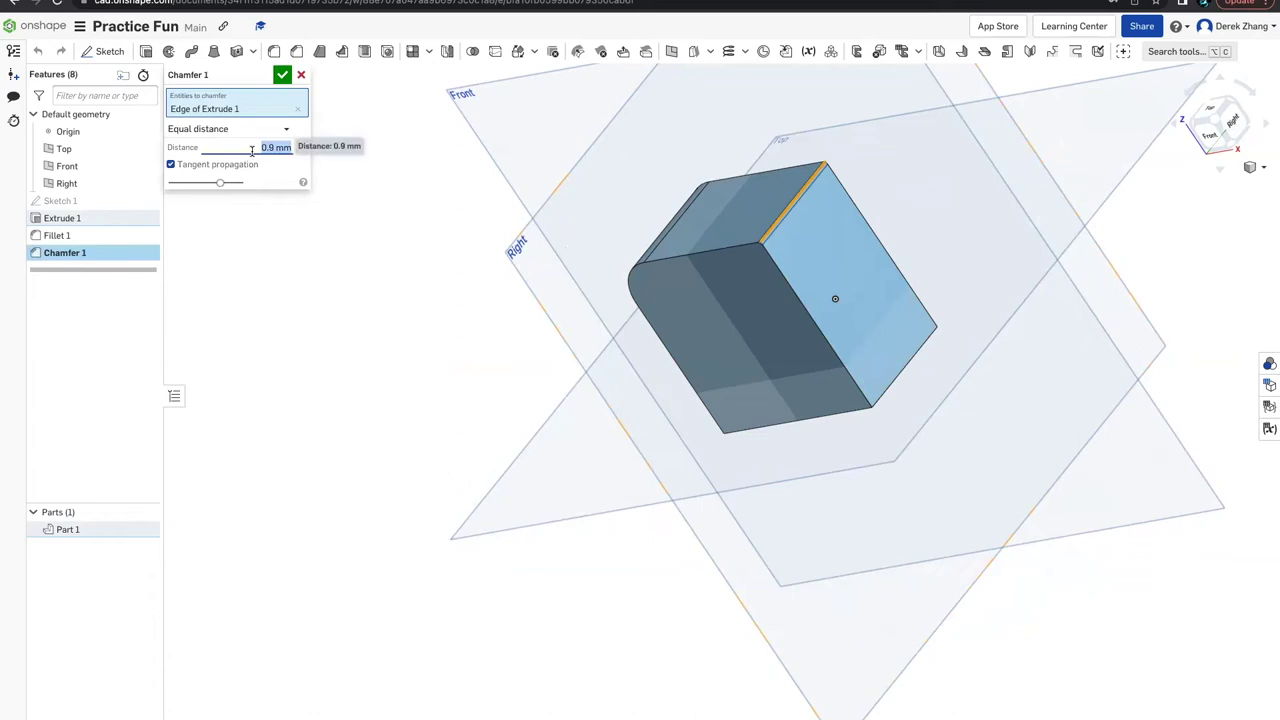
text(20m)
key(Return)
right_drag(374, 257, 363, 200)
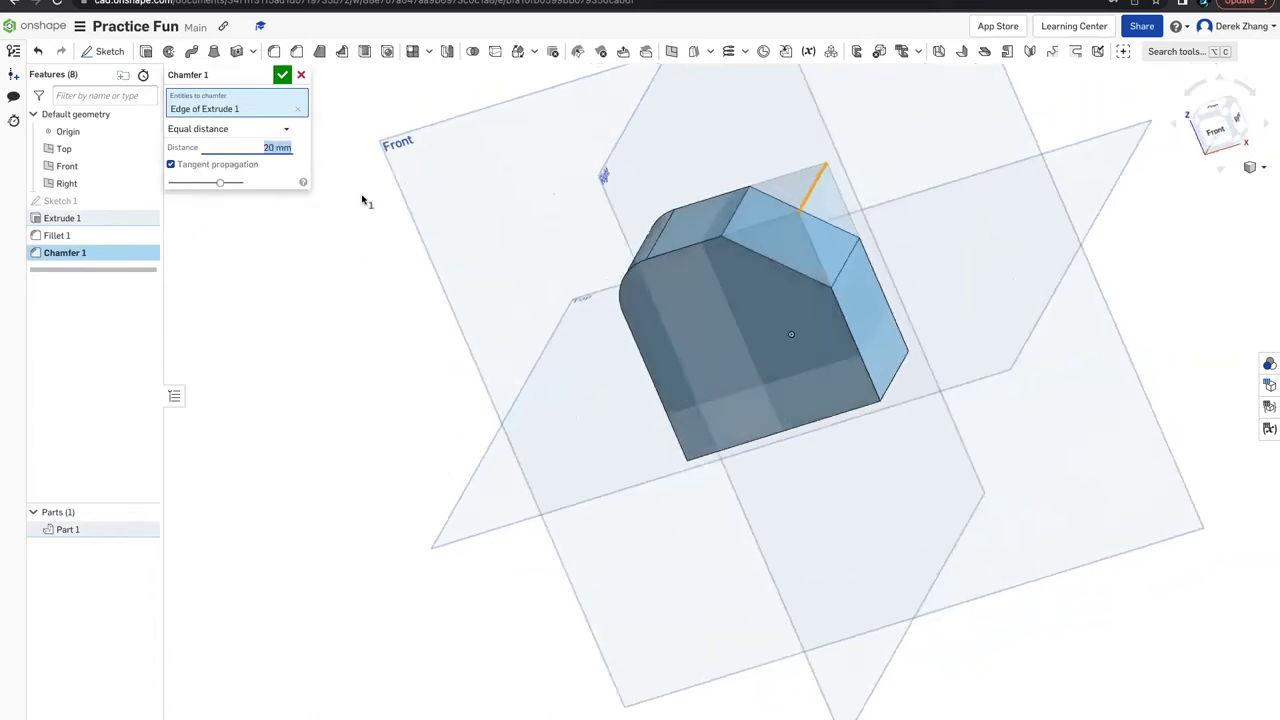
click(282, 75)
key(shift+1)
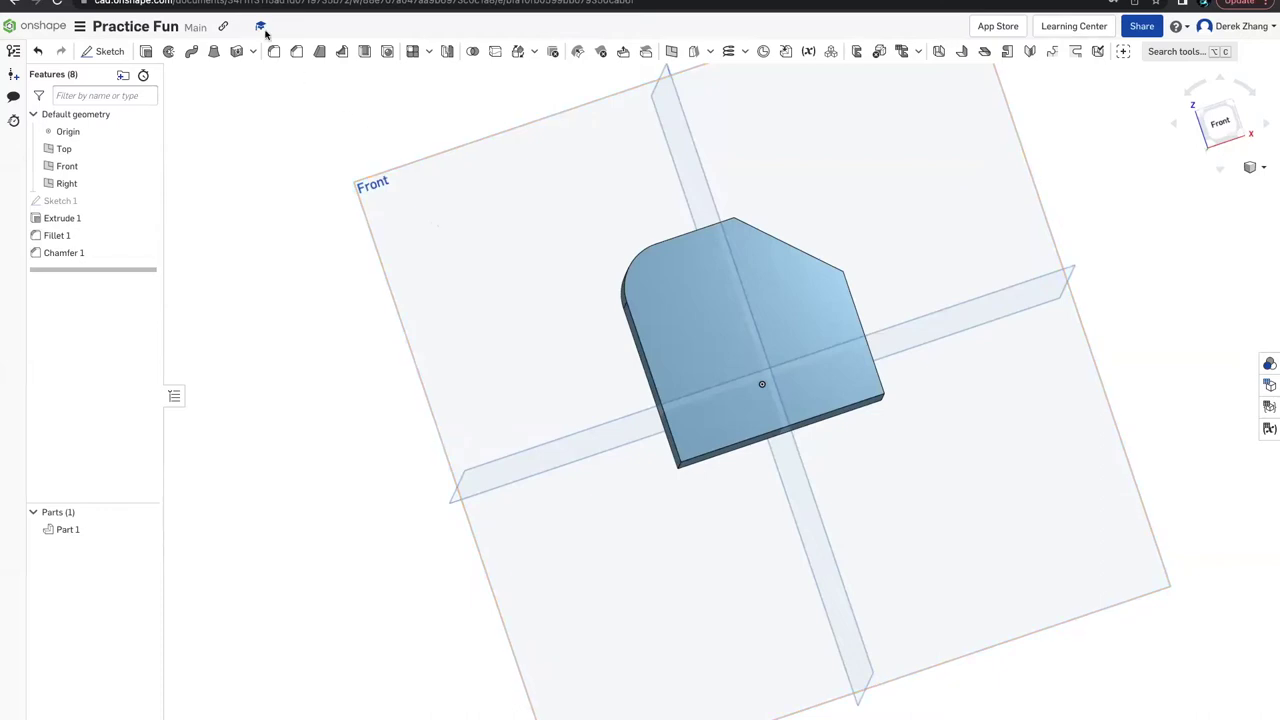
- In an empty Part Studio, sketch a circle about 46 mm in diameter centred on the origin of the Front plane
click(120, 21)
click(68, 640)
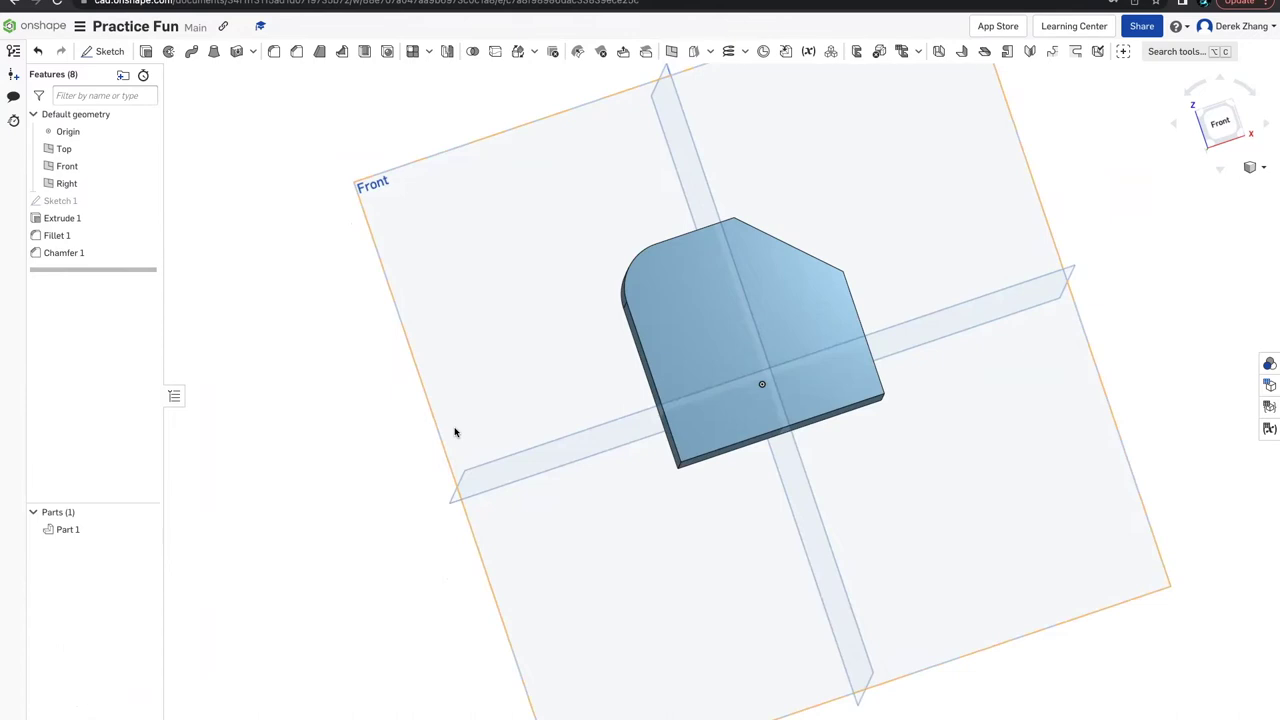
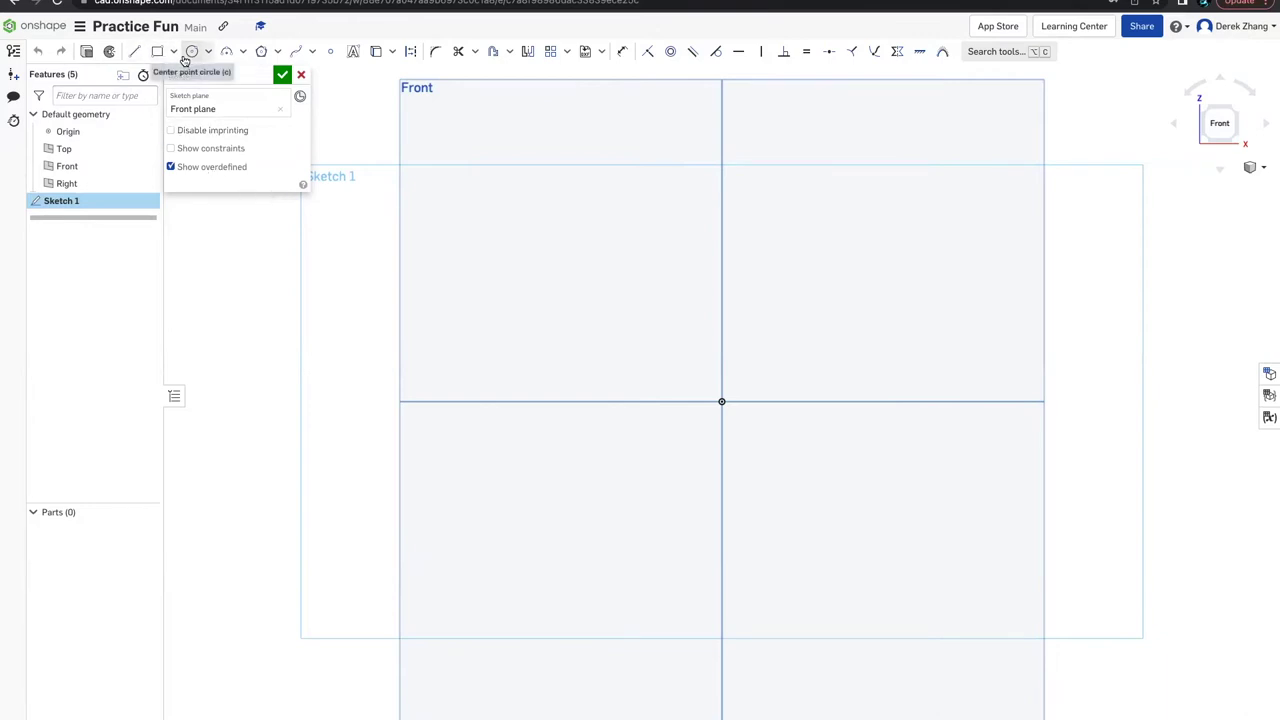
click(190, 53)
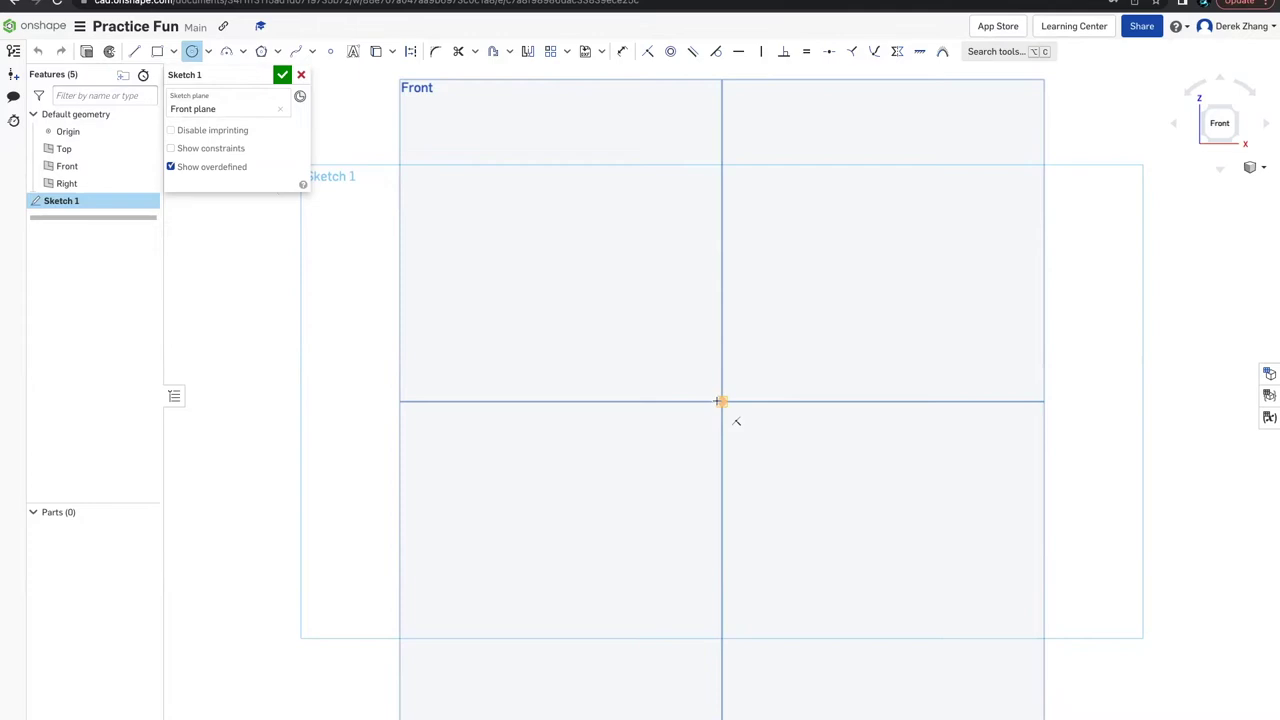
click(717, 401)
click(779, 483)
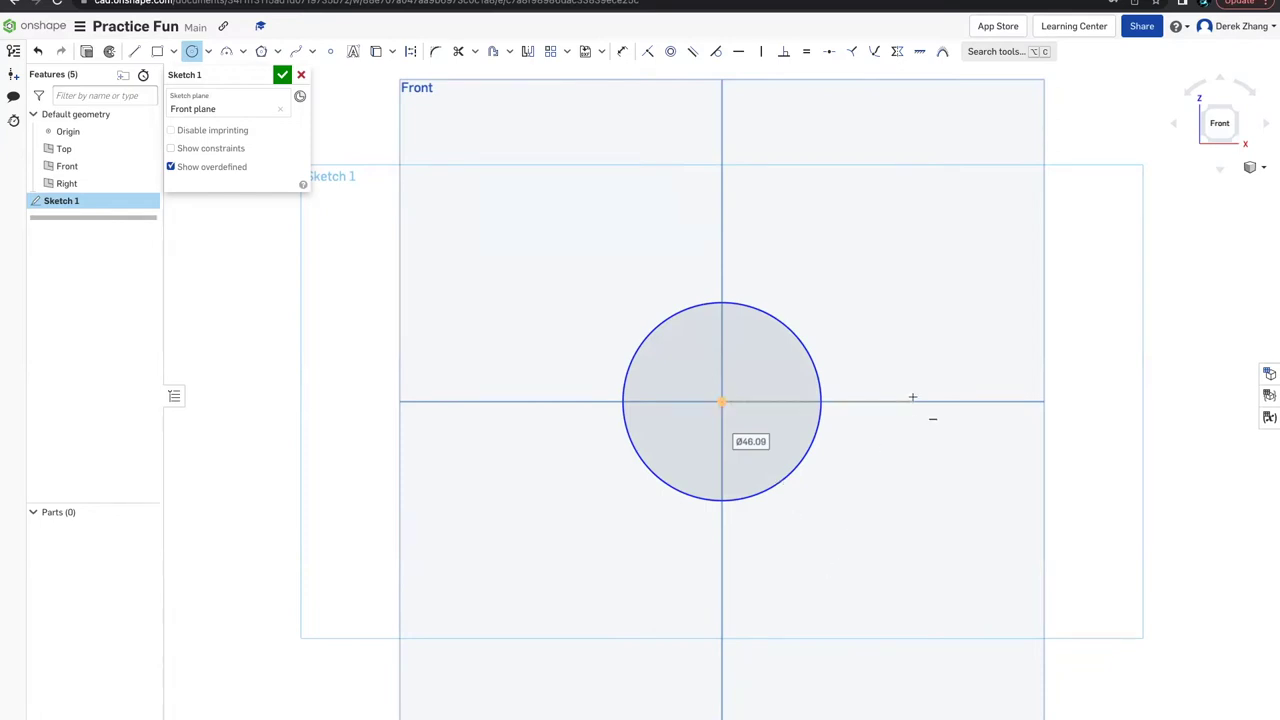
- Dimension the circle and set its diameter to 18 mm
click(624, 54)
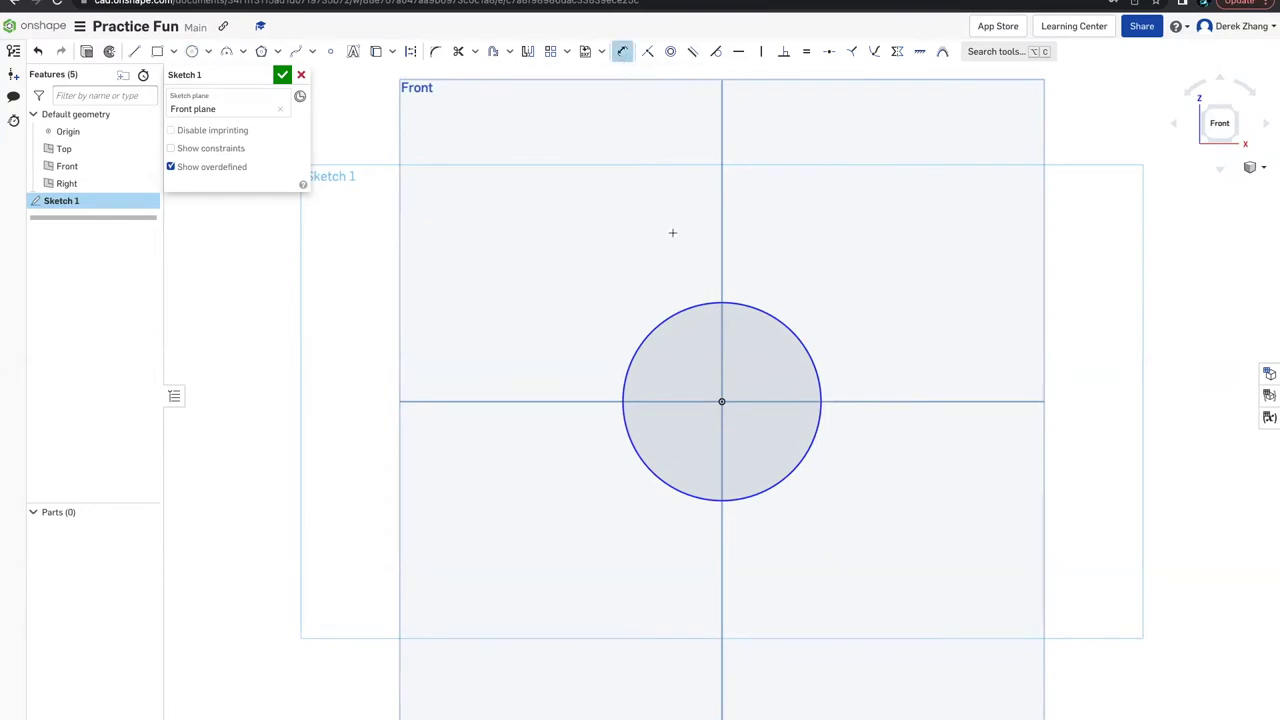
click(744, 306)
click(908, 268)
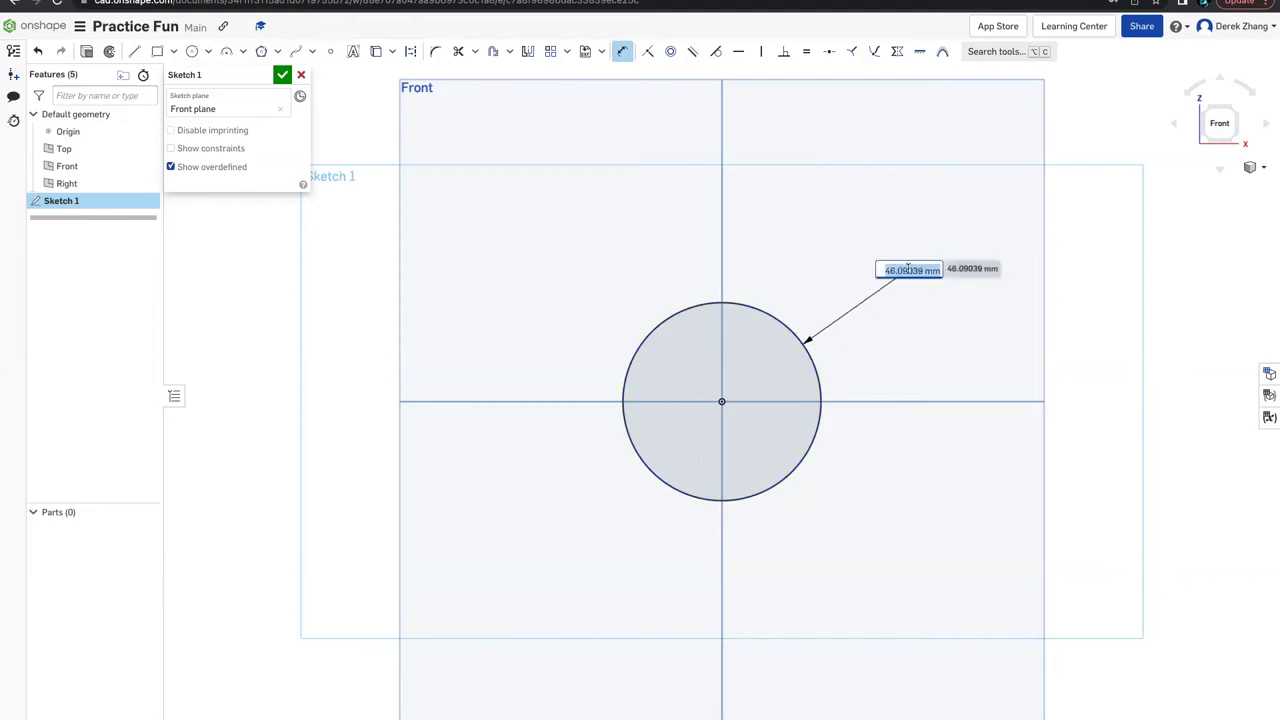
text(18 mm)
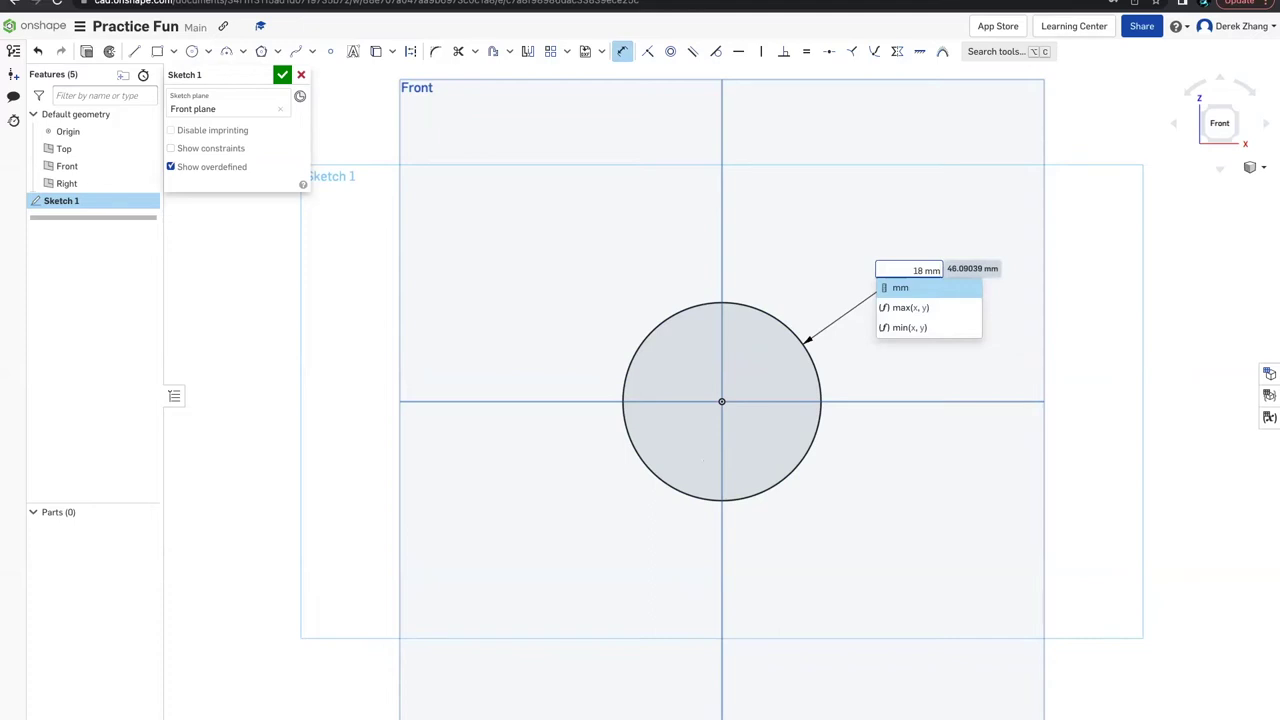
key(Return)
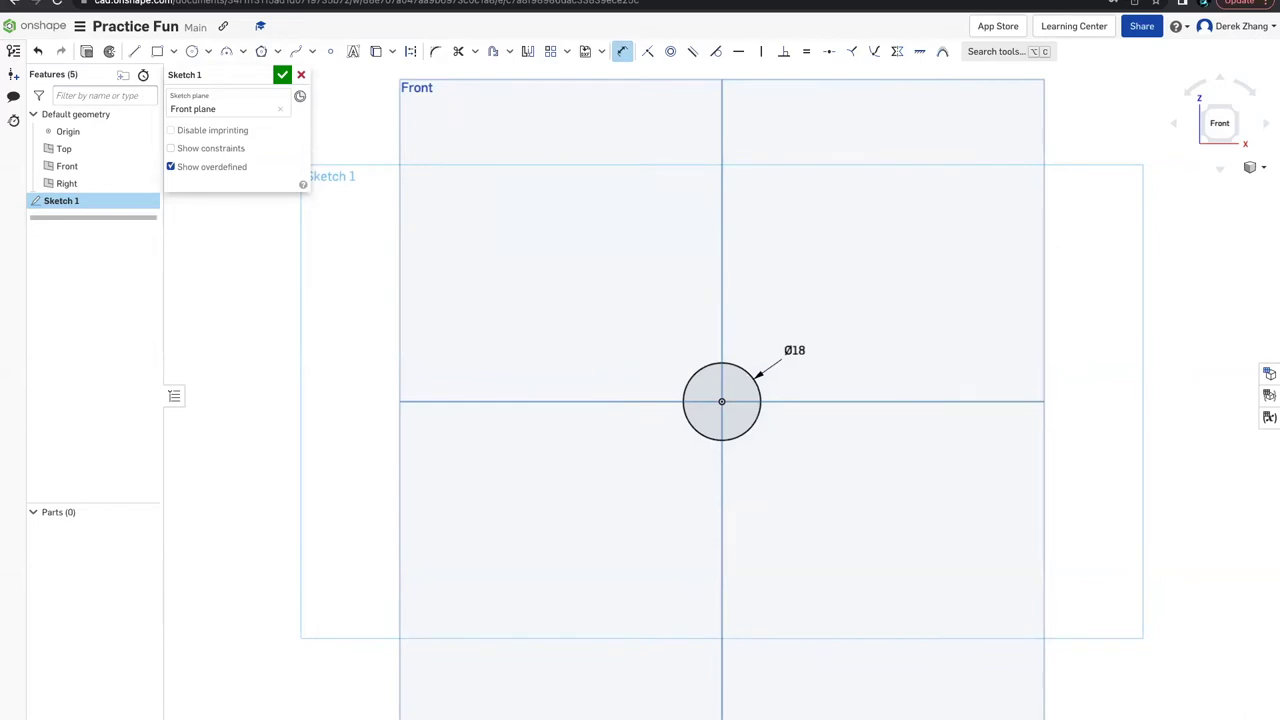
- Sketch a concentric circle about 11 mm in diameter inside the 18 mm circle, centred on the origin
scroll(906, 271, up, 5)
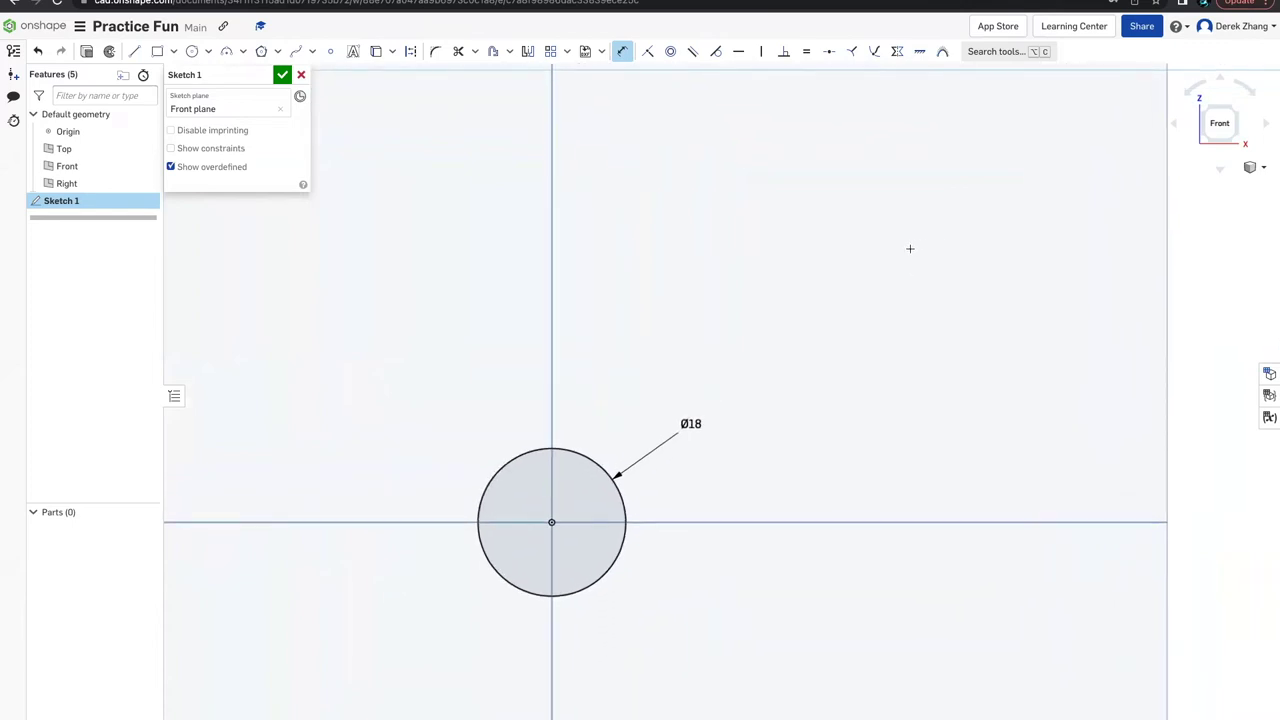
scroll(910, 248, up, 2)
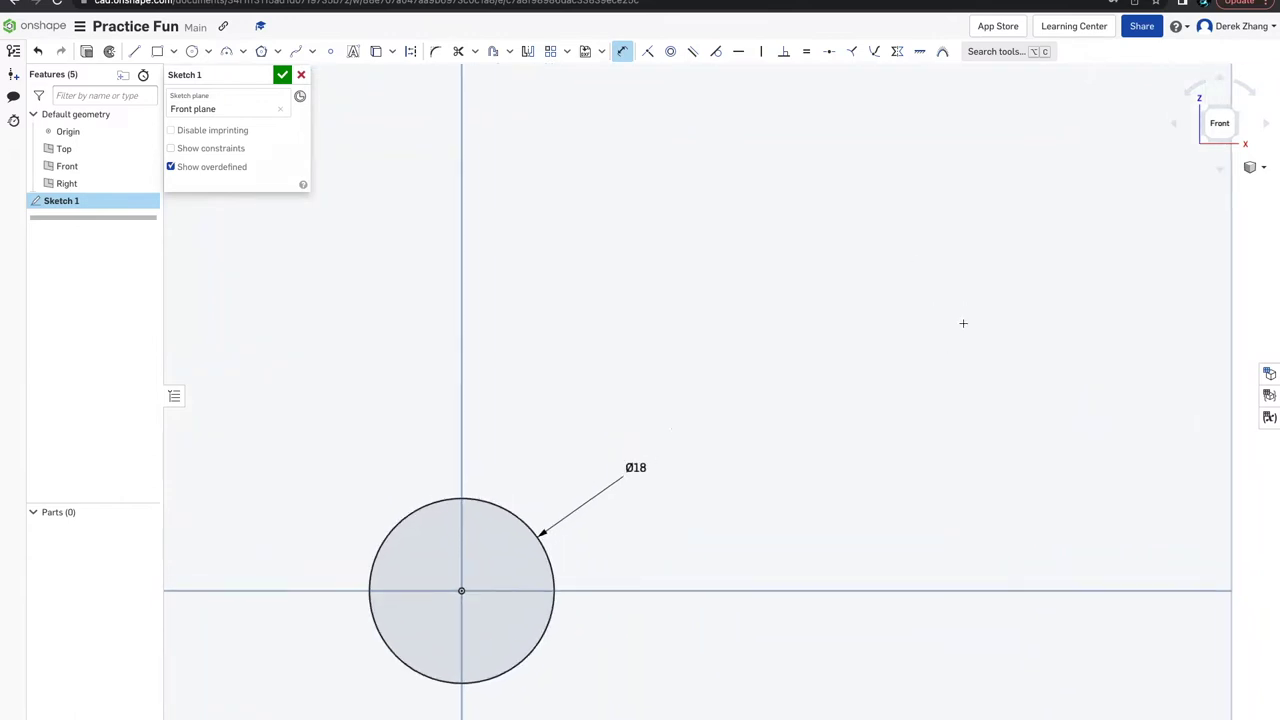
key(f)
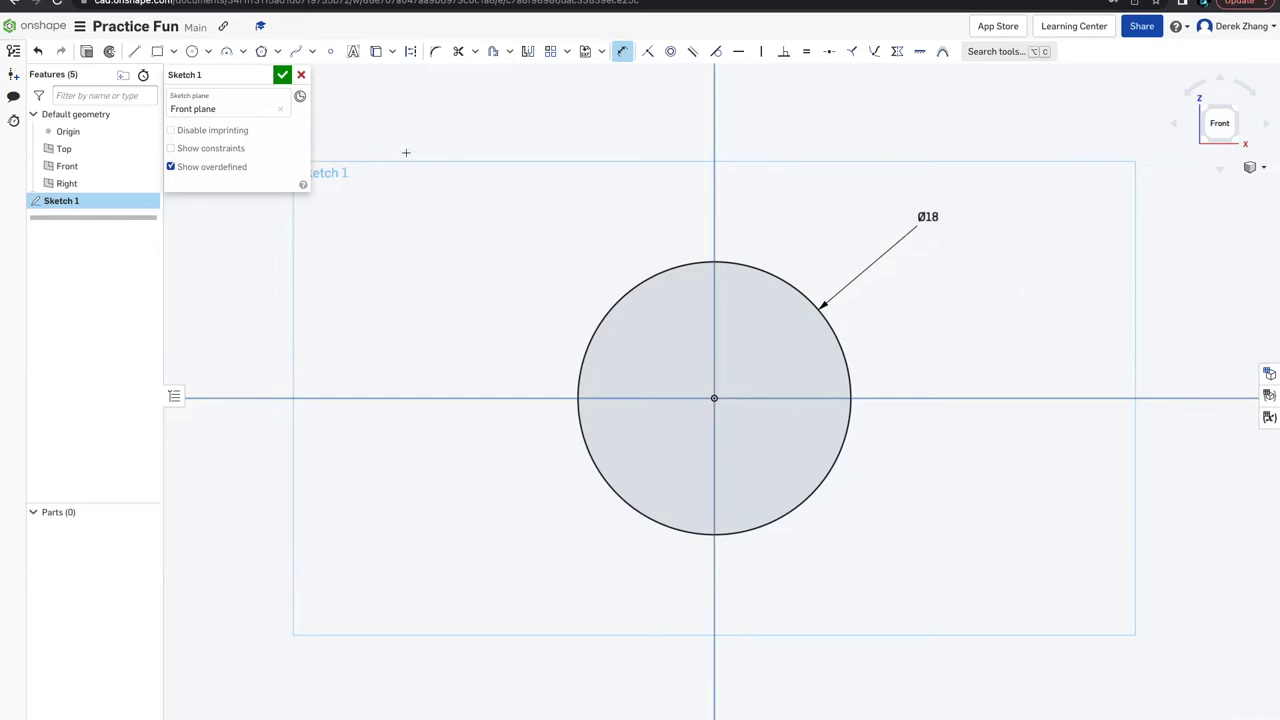
click(192, 51)
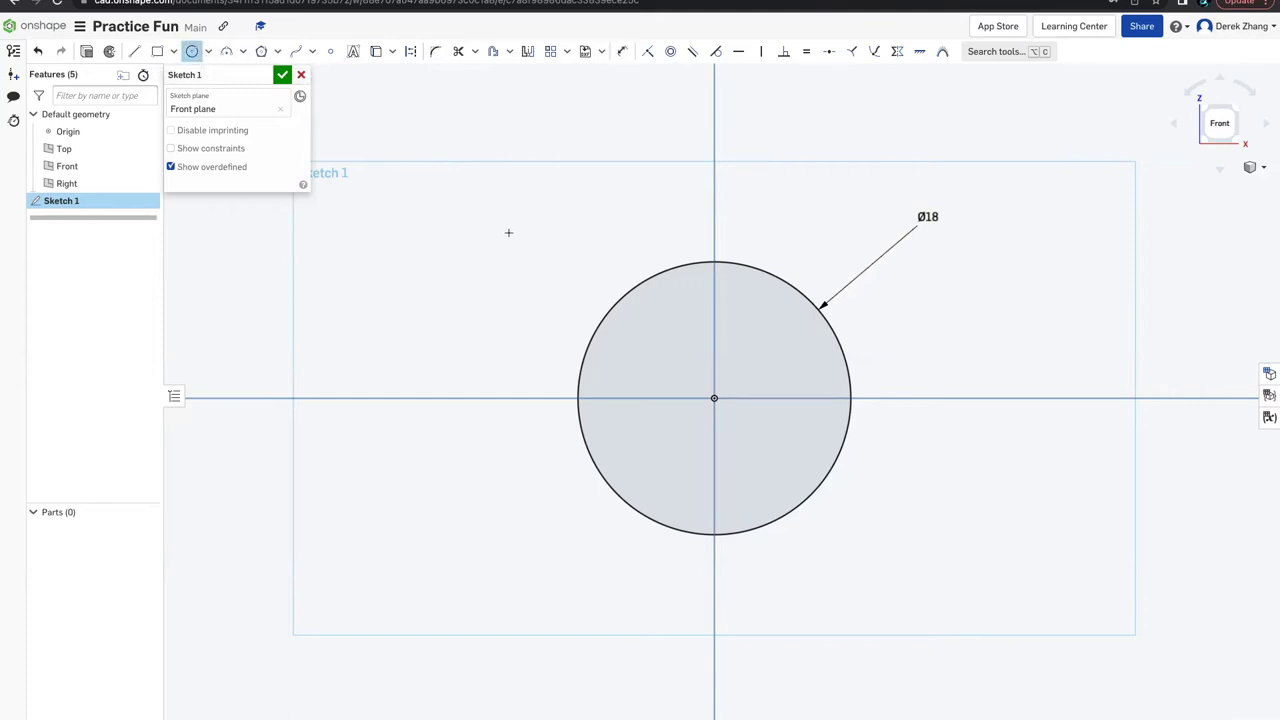
click(714, 398)
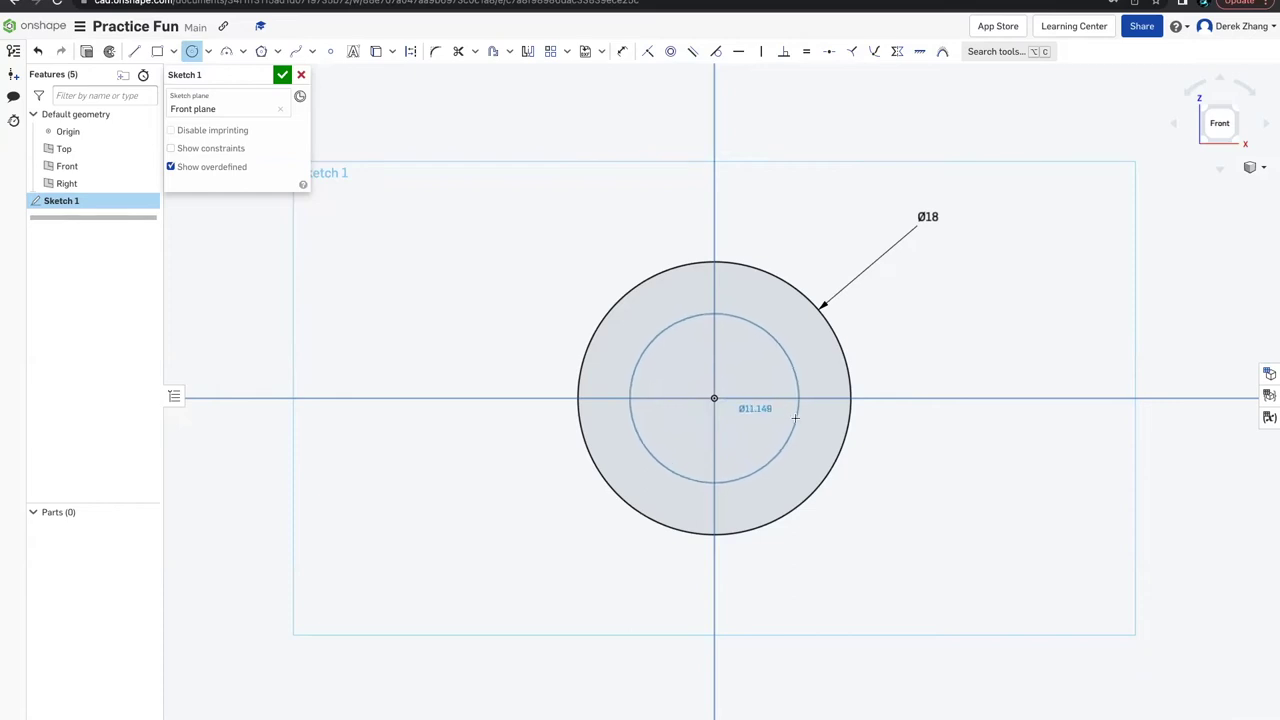
click(792, 418)
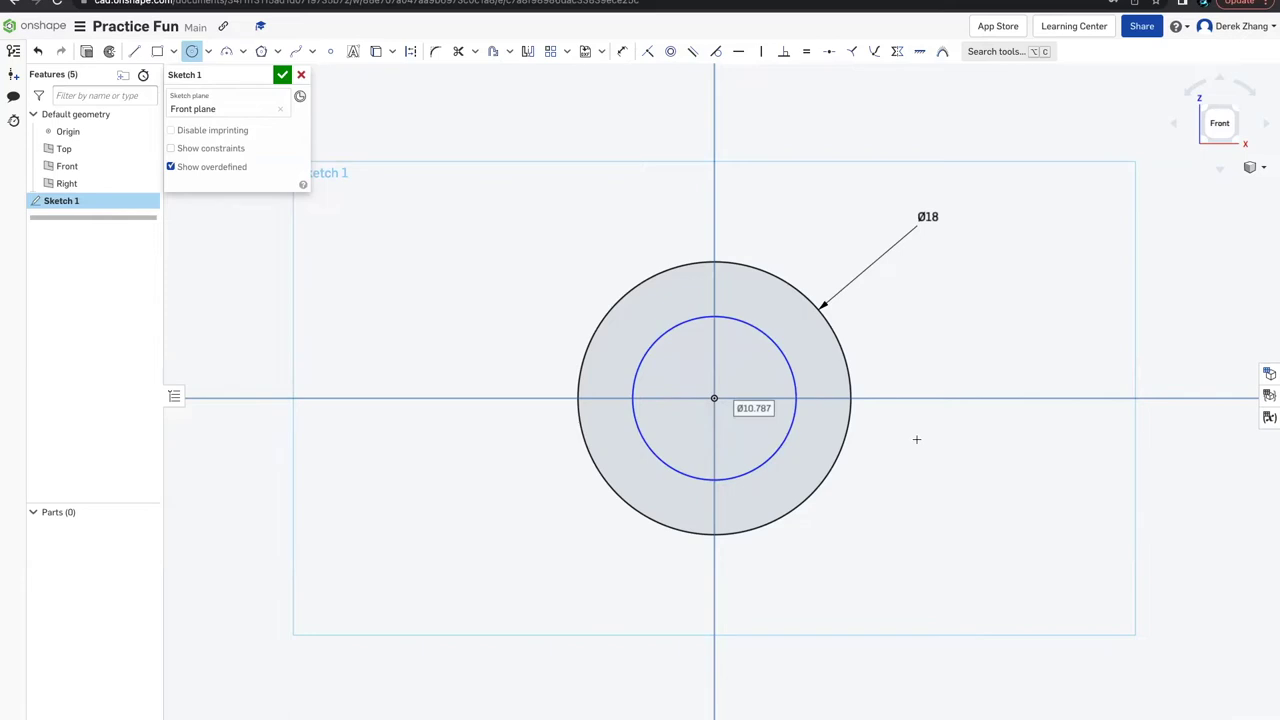
- Dimension the inner circle with a diameter of 16 mm and finish the sketch
key(d)
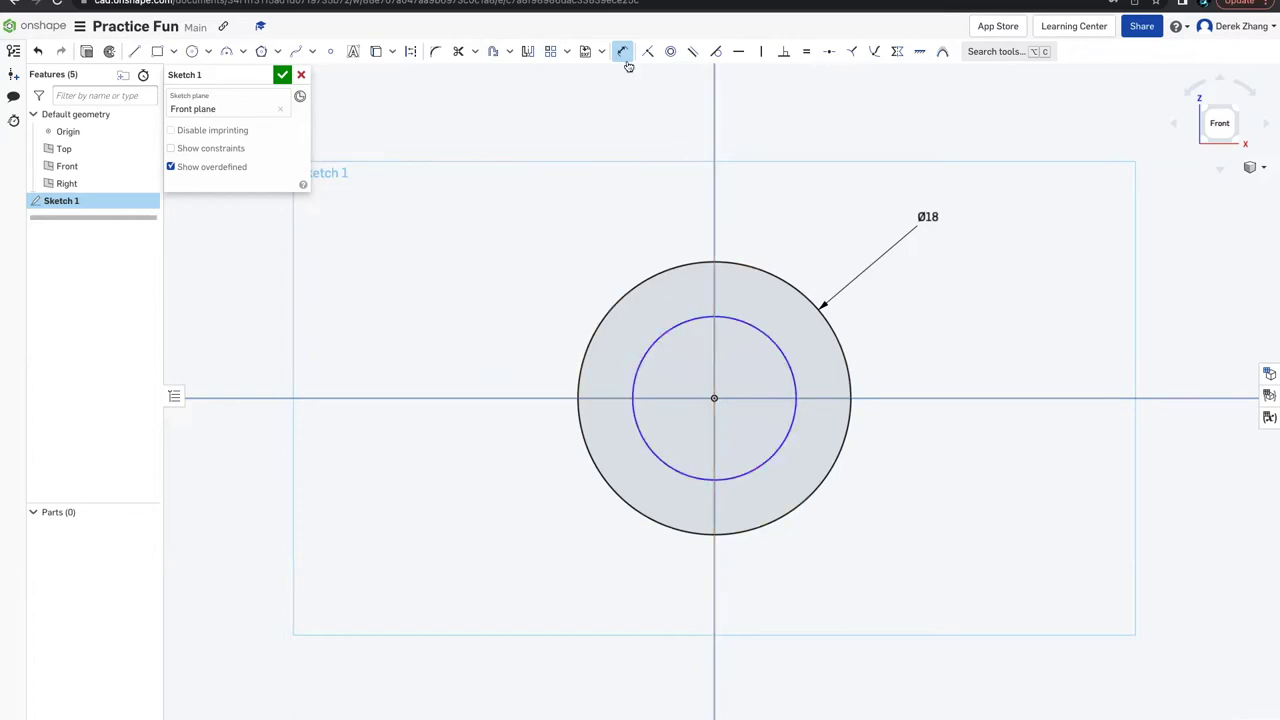
click(773, 337)
click(904, 320)
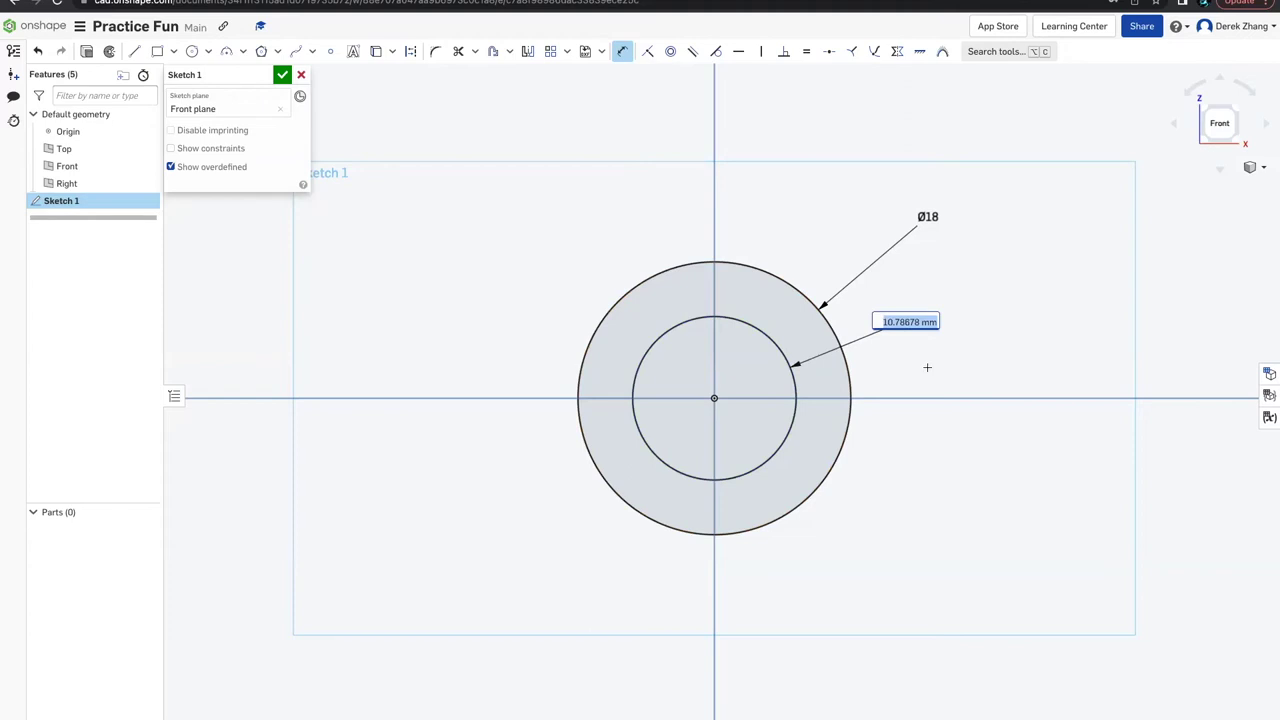
text(16 mm)
key(Return)
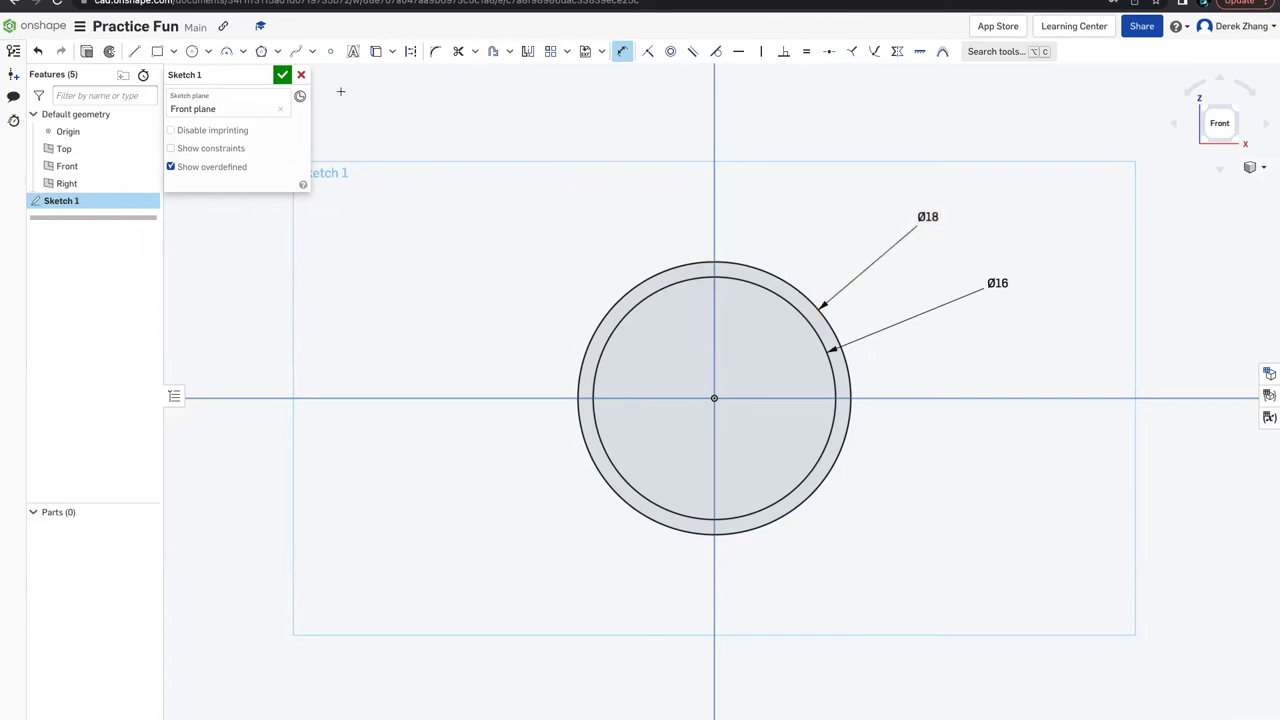
click(283, 75)
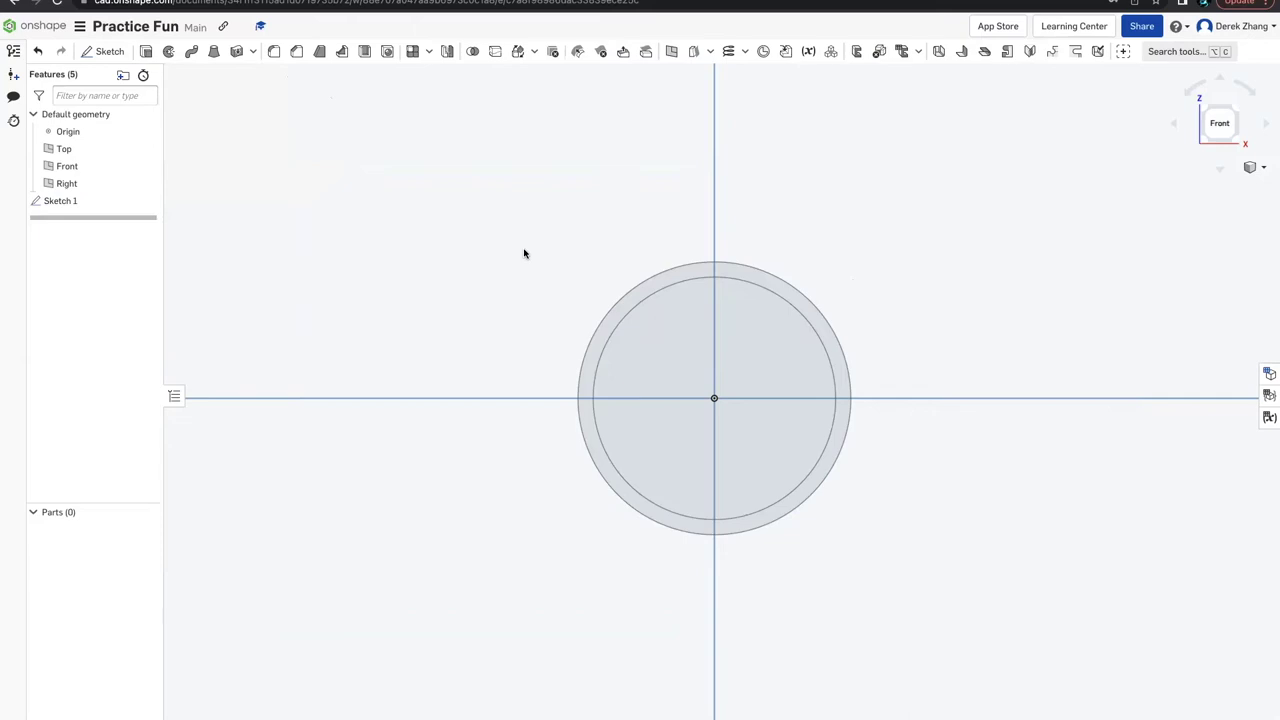
- Extrude the ring region between the 18 mm and 16 mm circles to a depth of 3 mm as a new solid
click(163, 56)
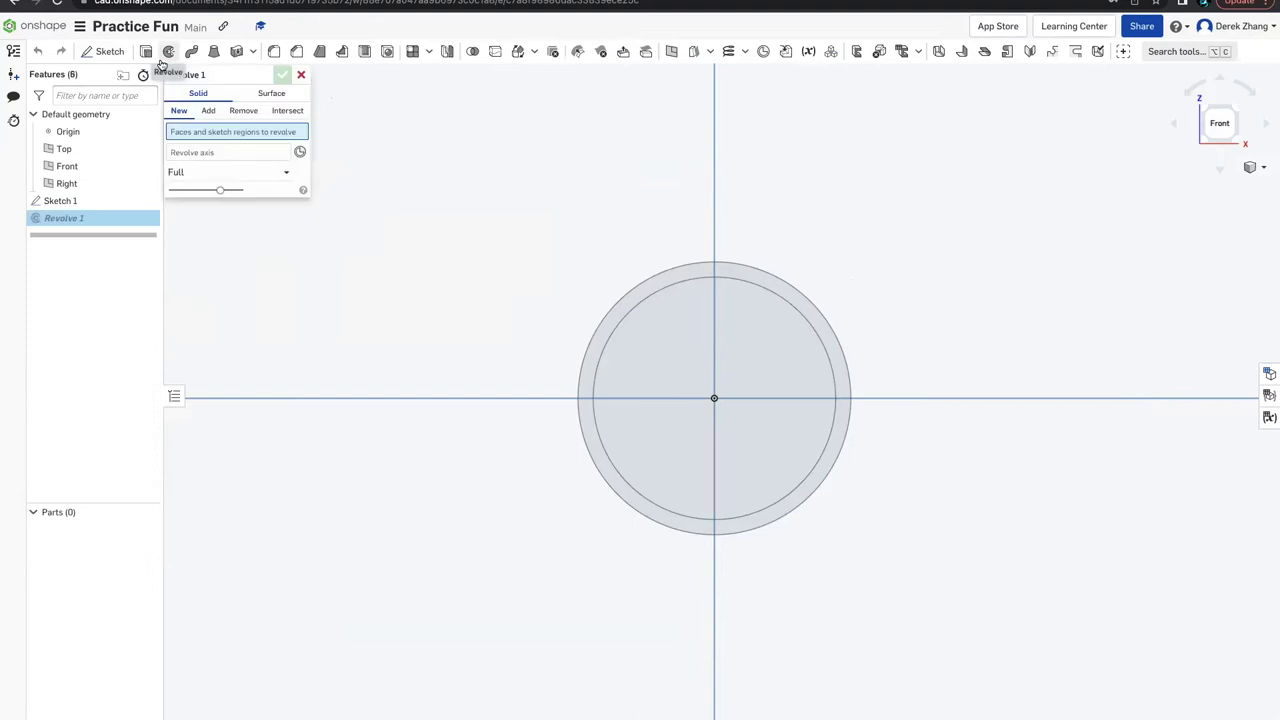
click(146, 52)
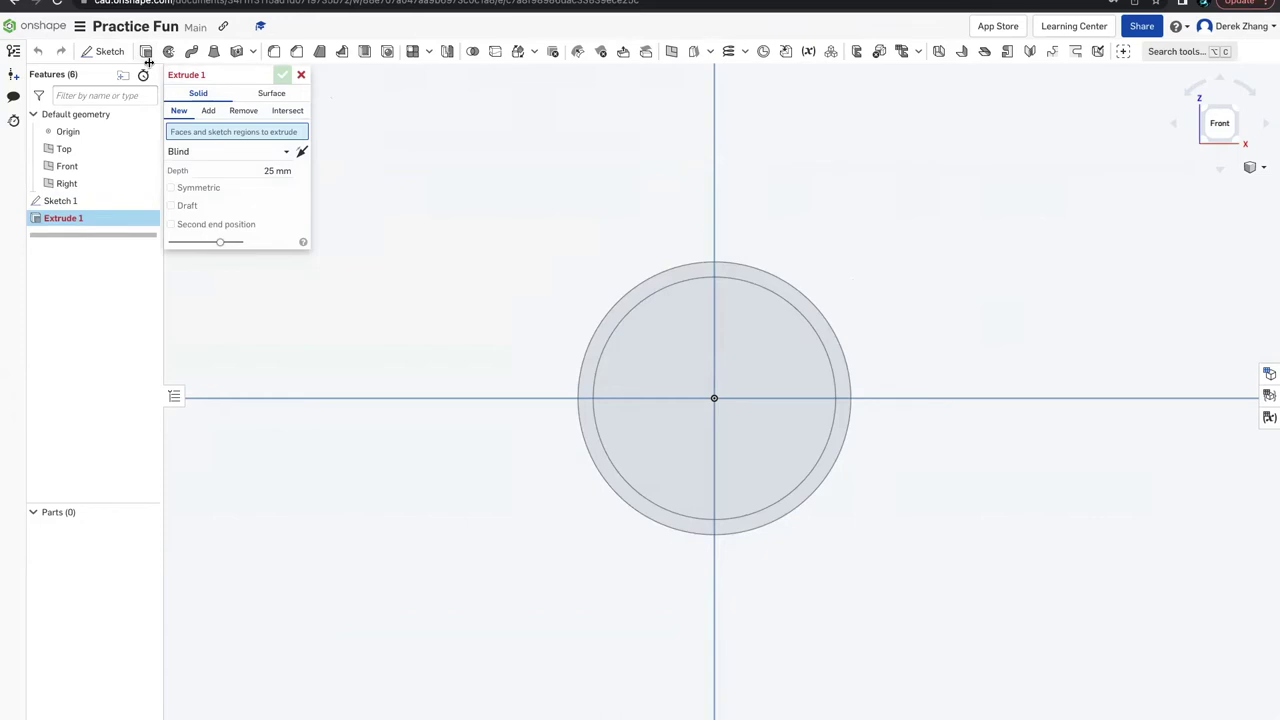
click(782, 290)
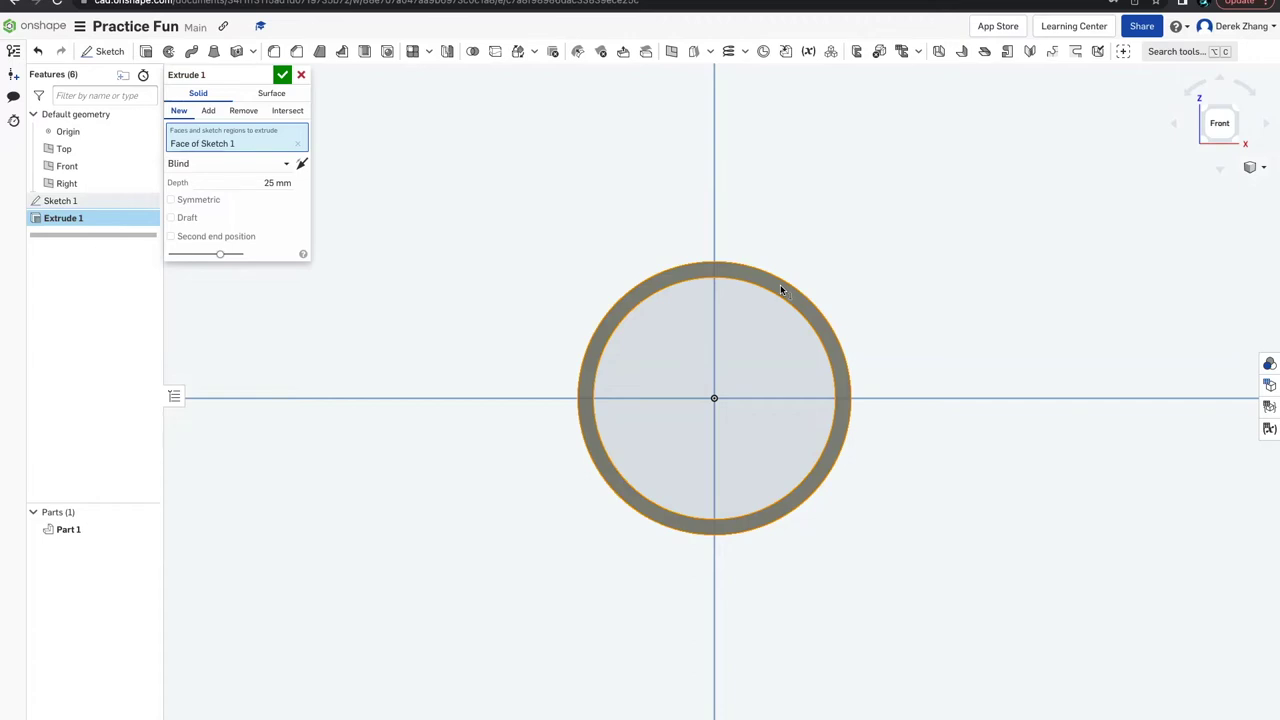
click(260, 181)
text(3 mm)
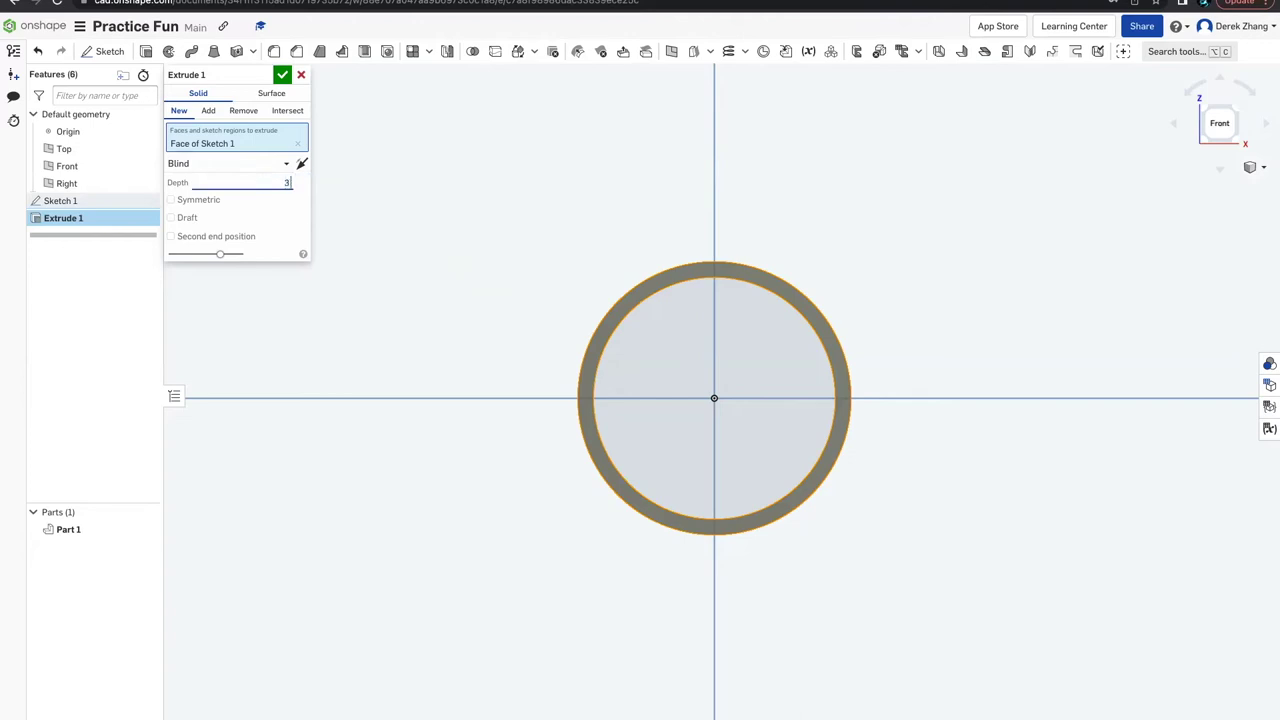
click(282, 75)
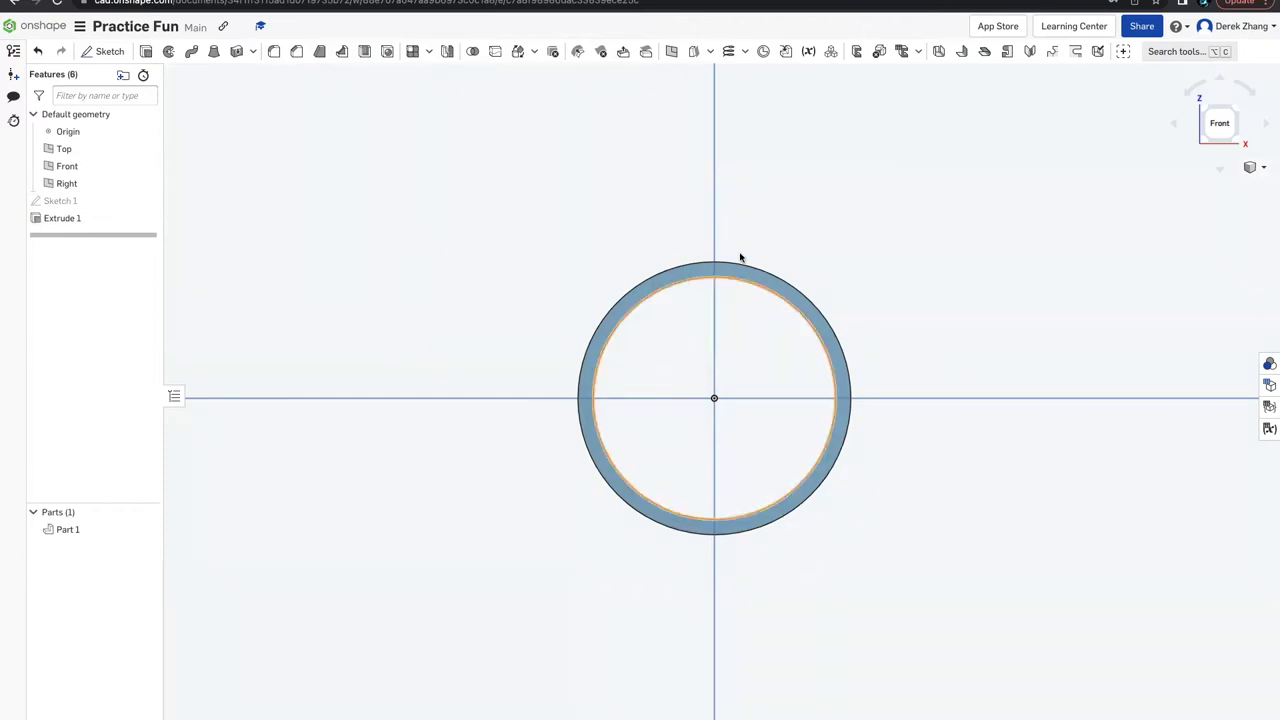
- Create a construction plane offset 7 mm from the Top plane
mouse_move(829, 246)
right_down()
mouse_move(749, 257)
mouse_move(837, 251)
right_up()
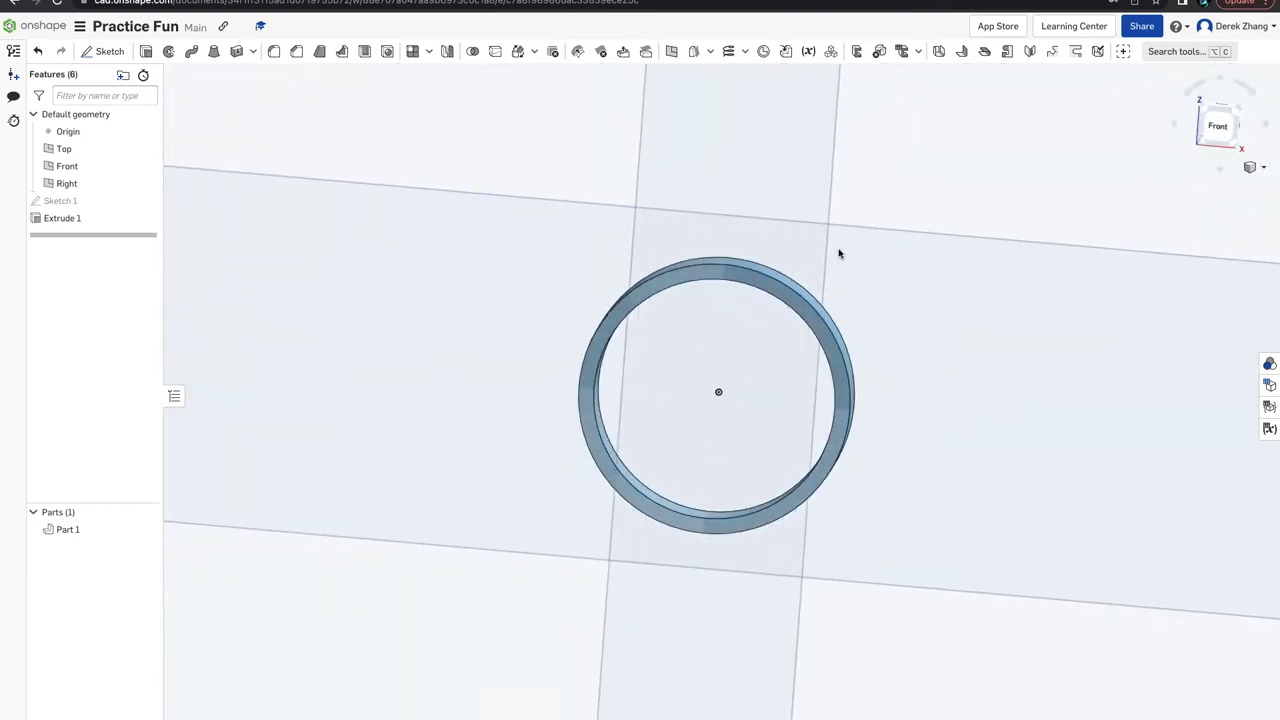
click(1220, 128)
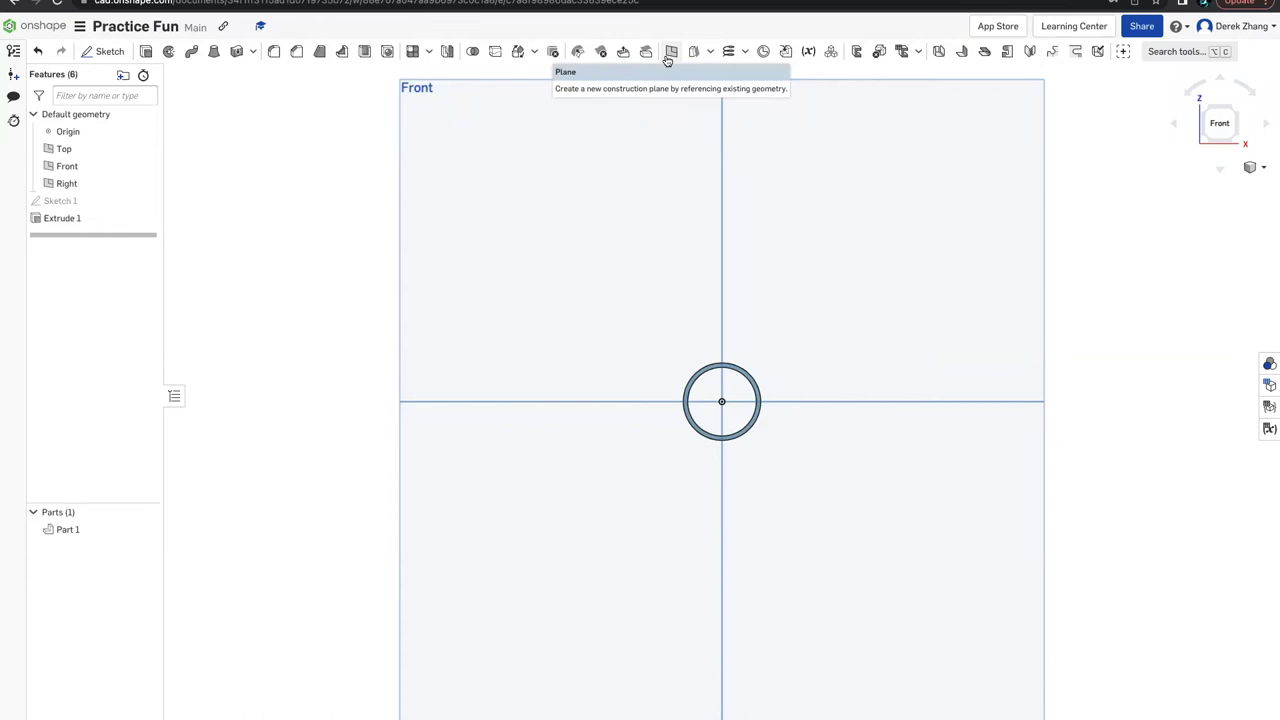
key(shift+5)
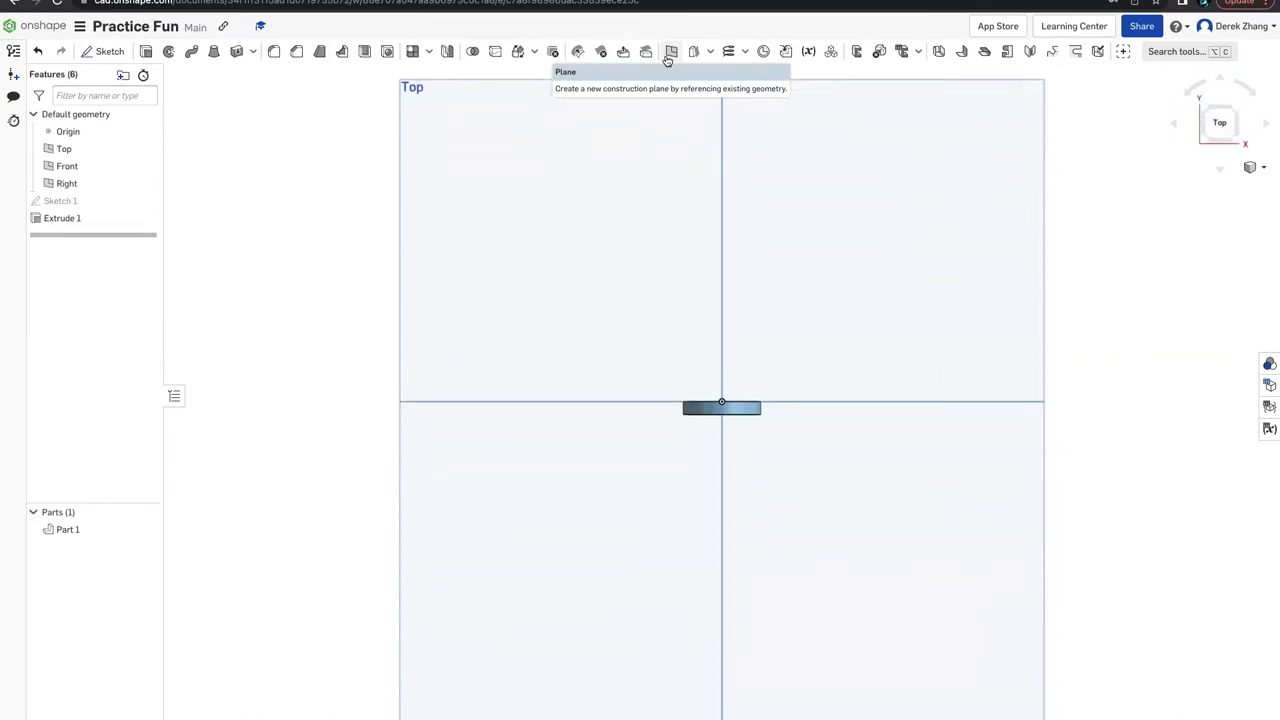
click(545, 206)
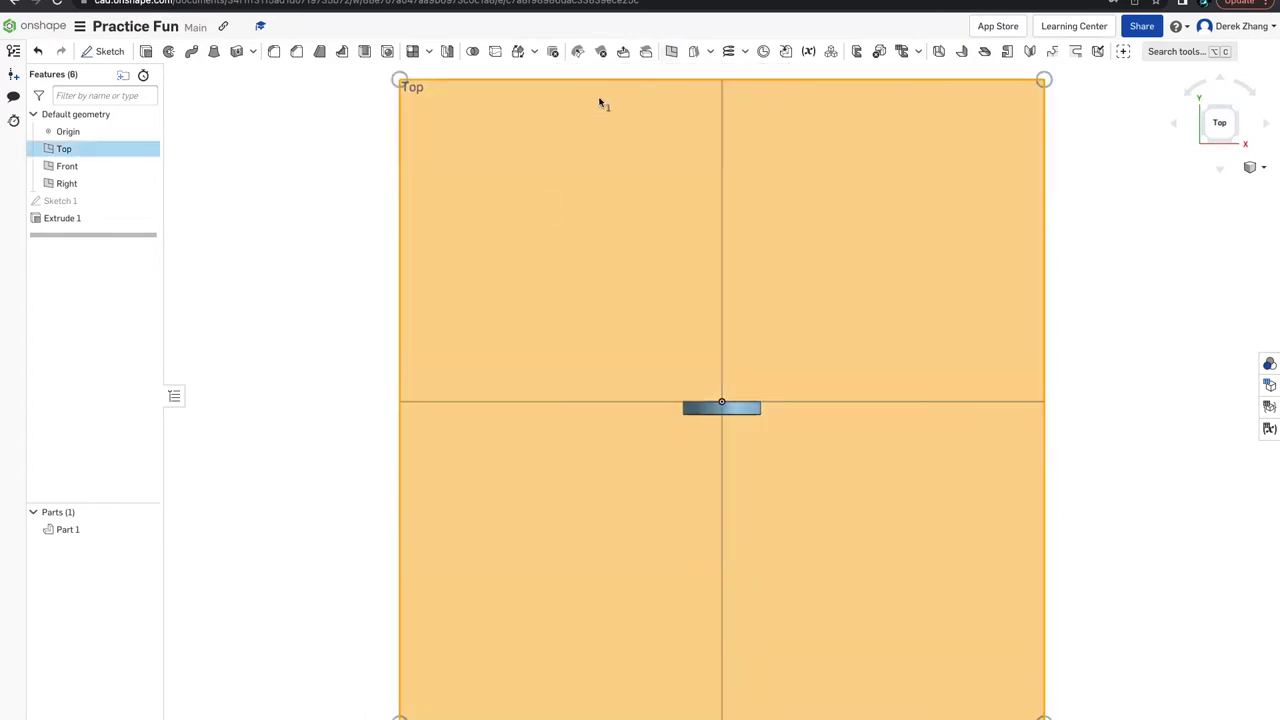
click(672, 53)
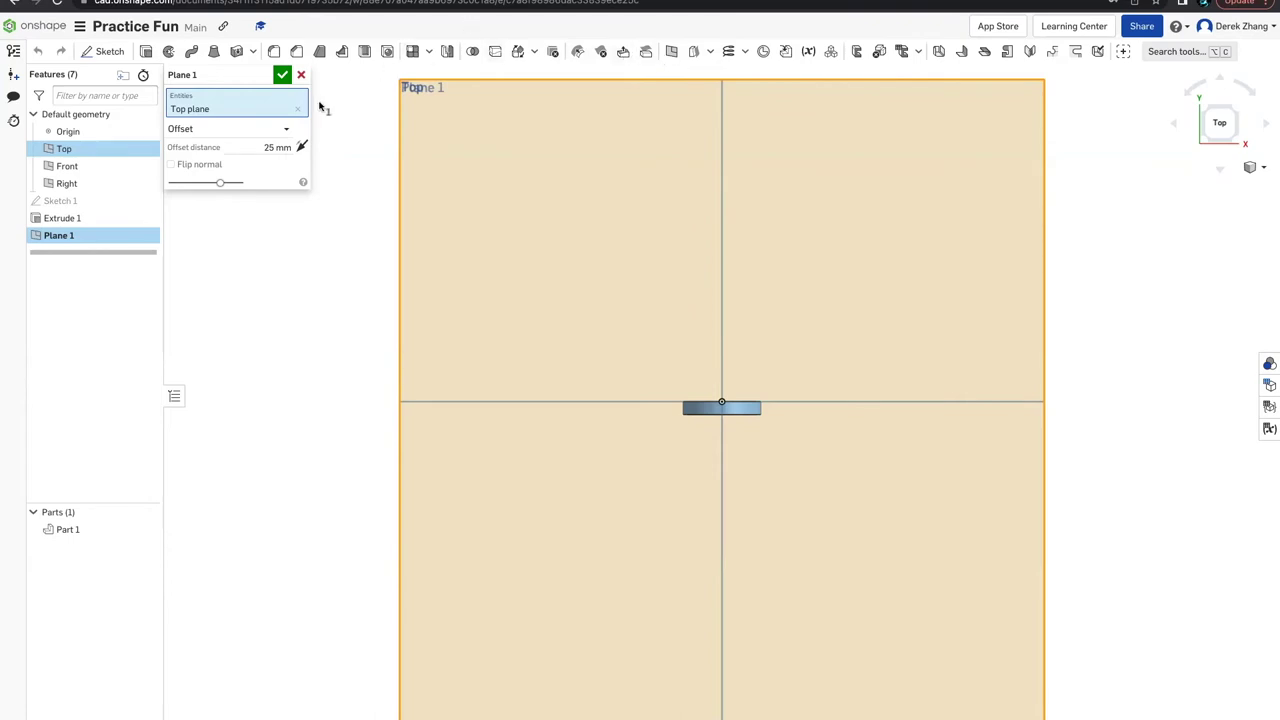
click(274, 149)
key(BackSpace)
text(7 mm)
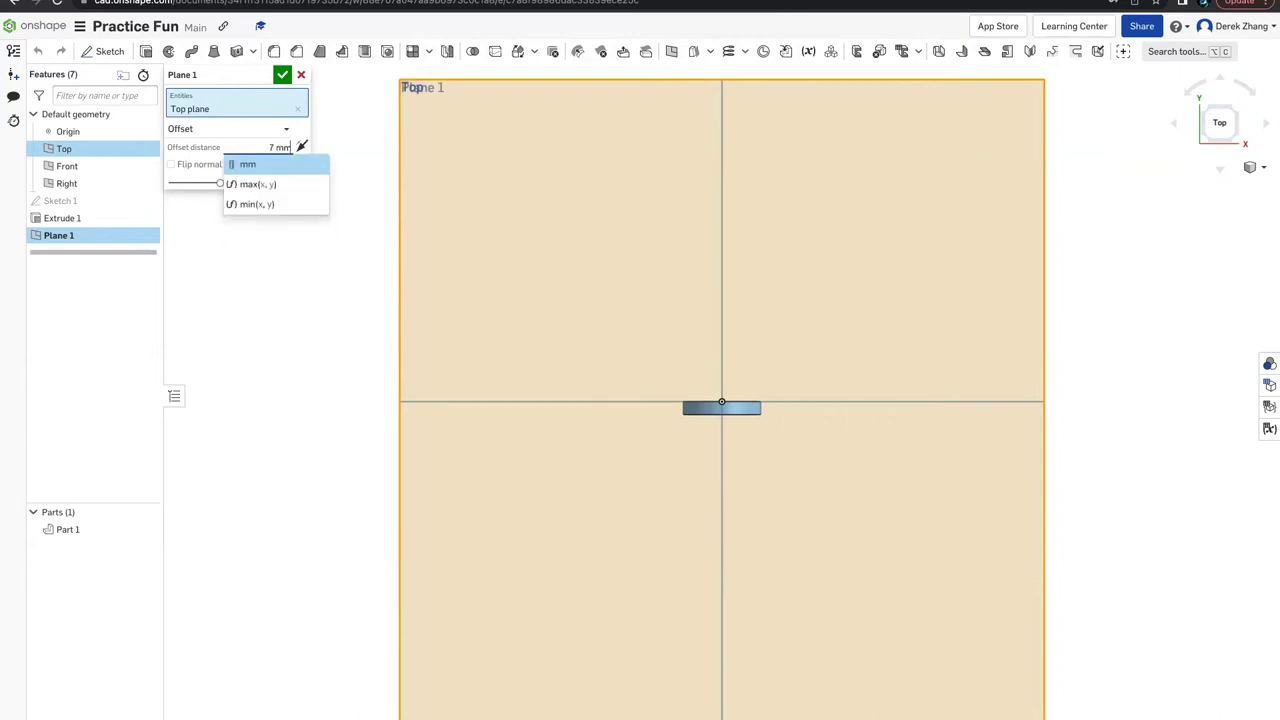
key(Return)
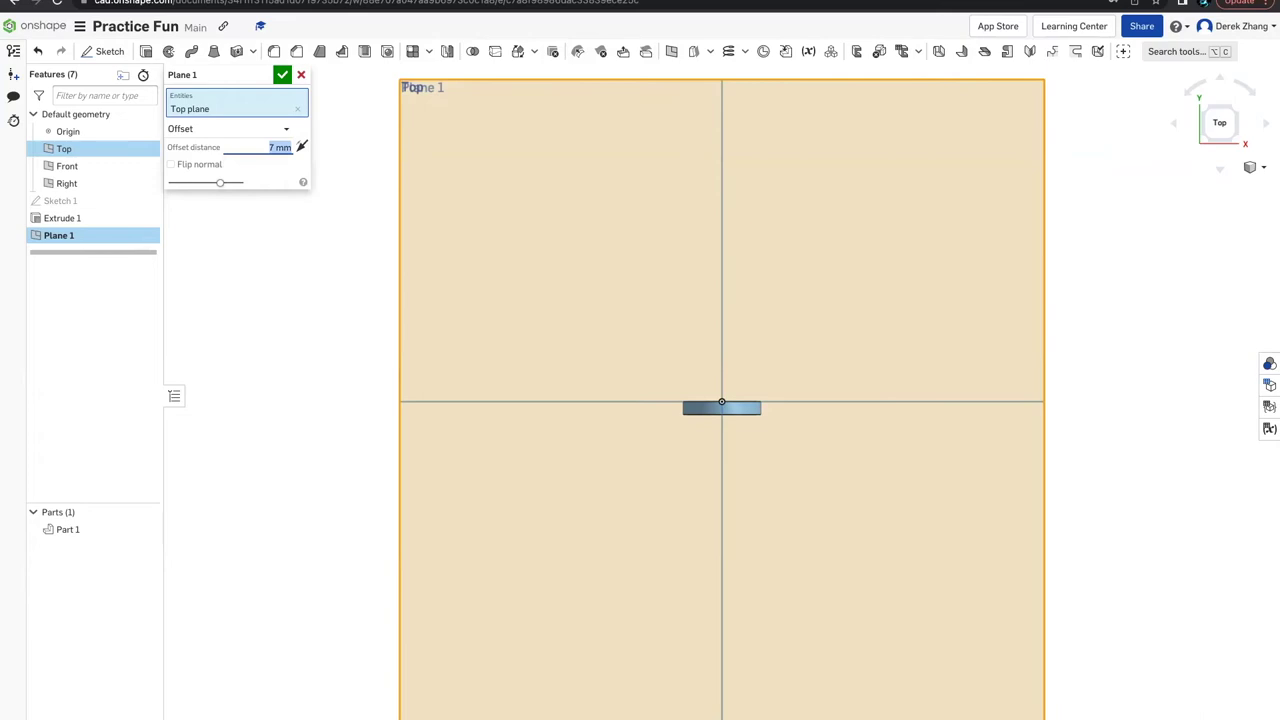
click(278, 82)
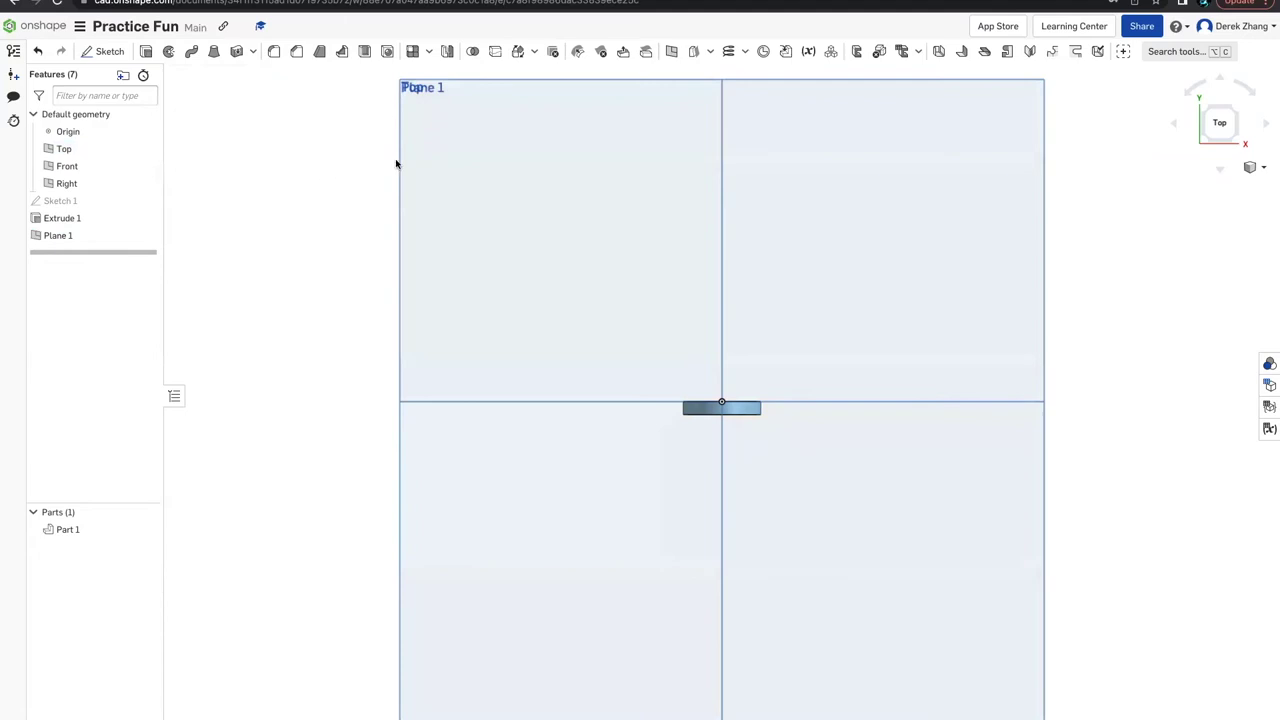
- Start a sketch on the plane offset 7 mm above the Top plane, viewed from the top
mouse_move(471, 294)
right_down()
mouse_move(483, 251)
mouse_move(543, 211)
mouse_move(565, 221)
mouse_move(457, 271)
mouse_move(463, 283)
right_up()
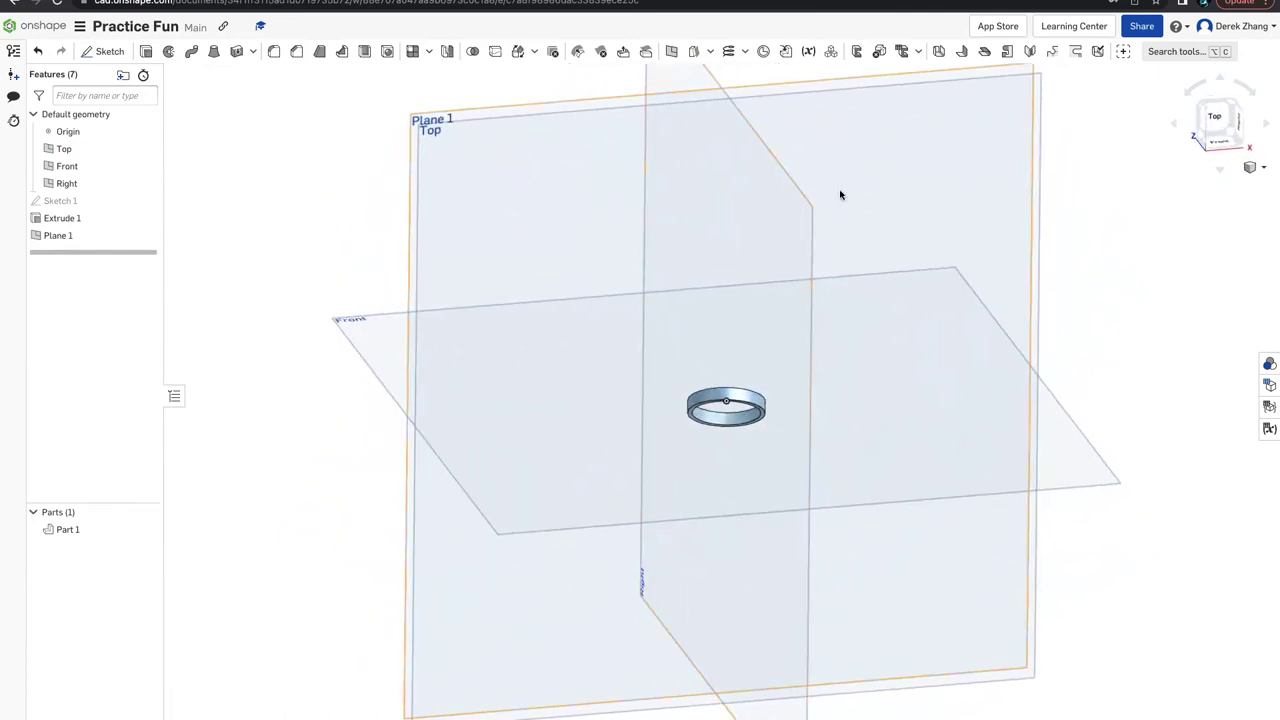
click(1213, 121)
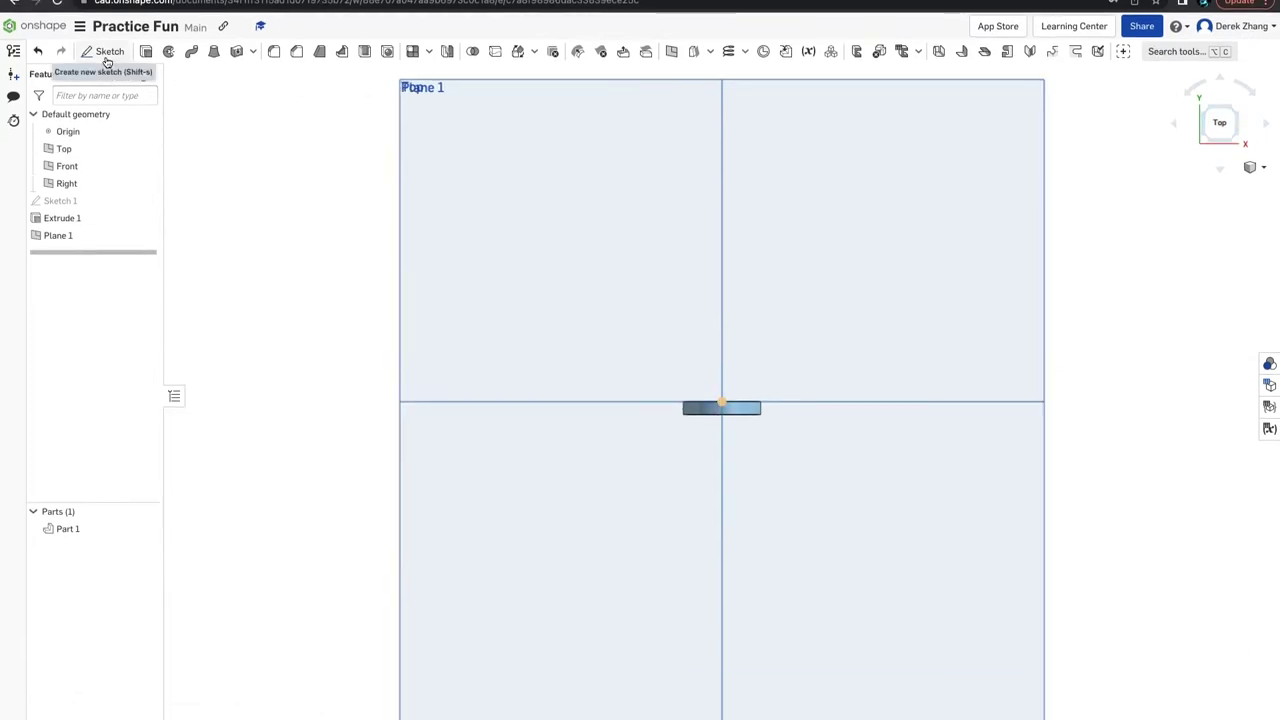
click(106, 54)
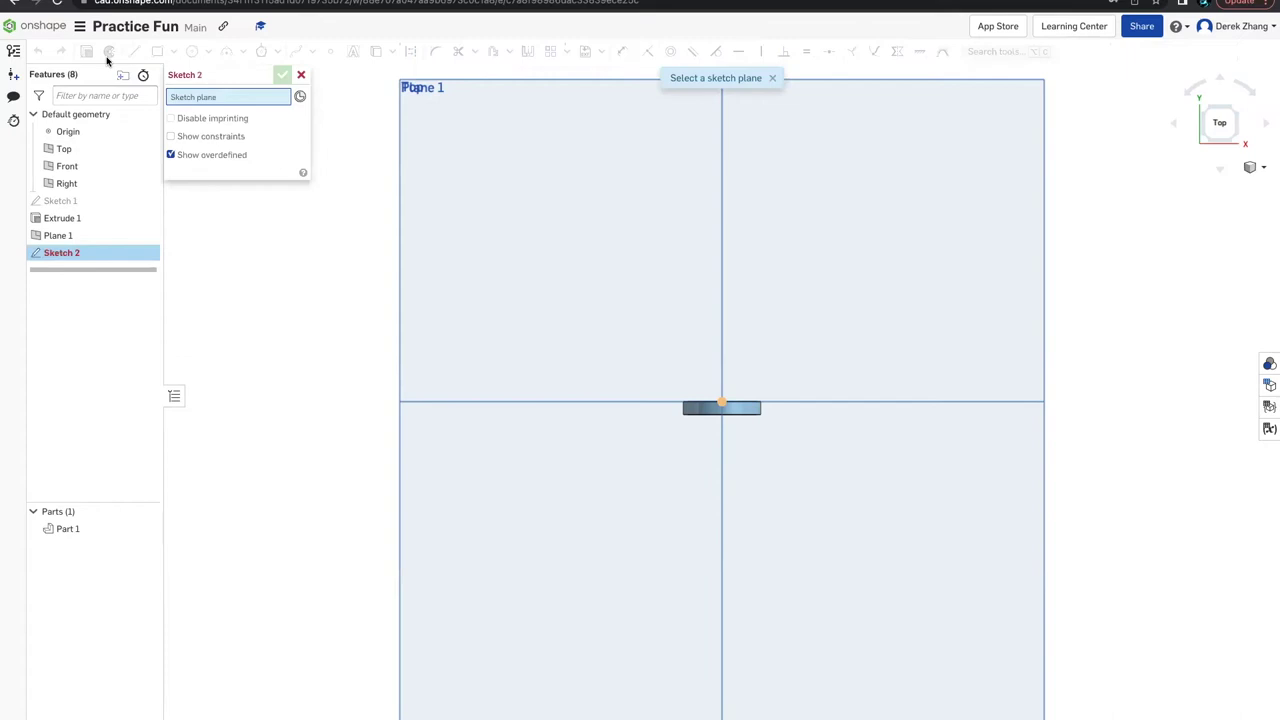
click(488, 217)
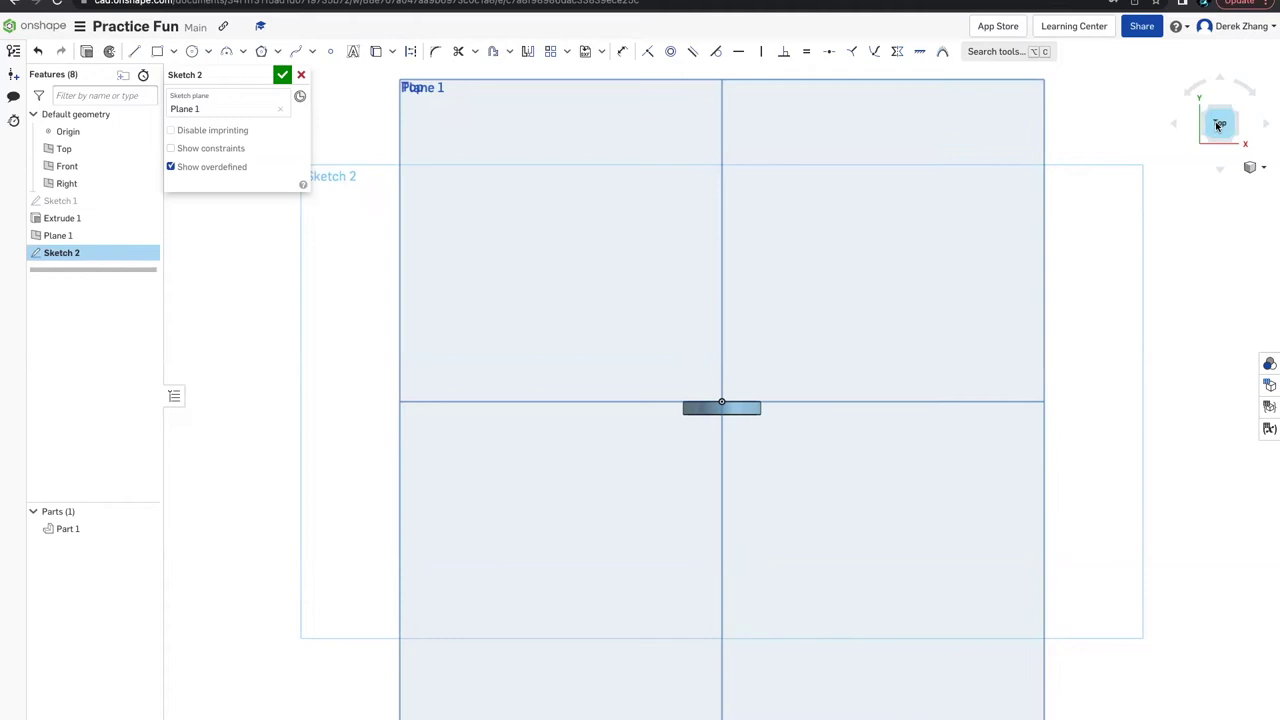
scroll(783, 424, up, 3)
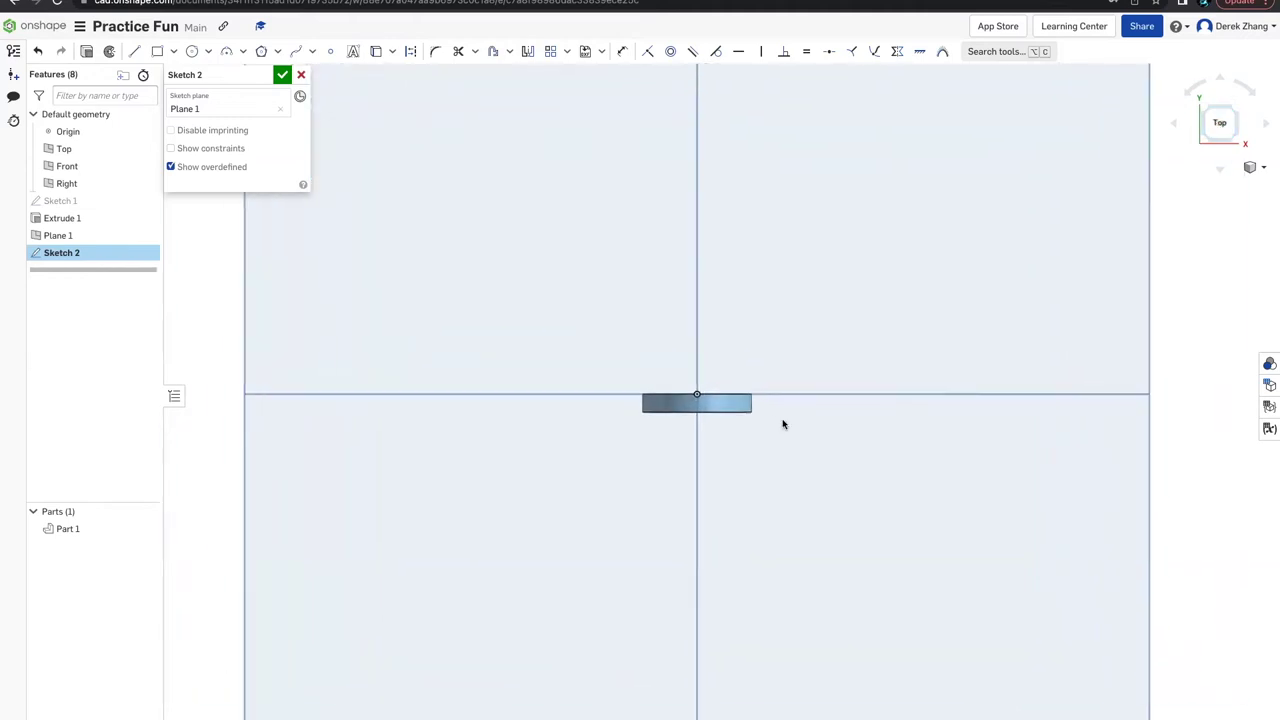
scroll(783, 424, up, 3)
scroll(449, 410, up, 2)
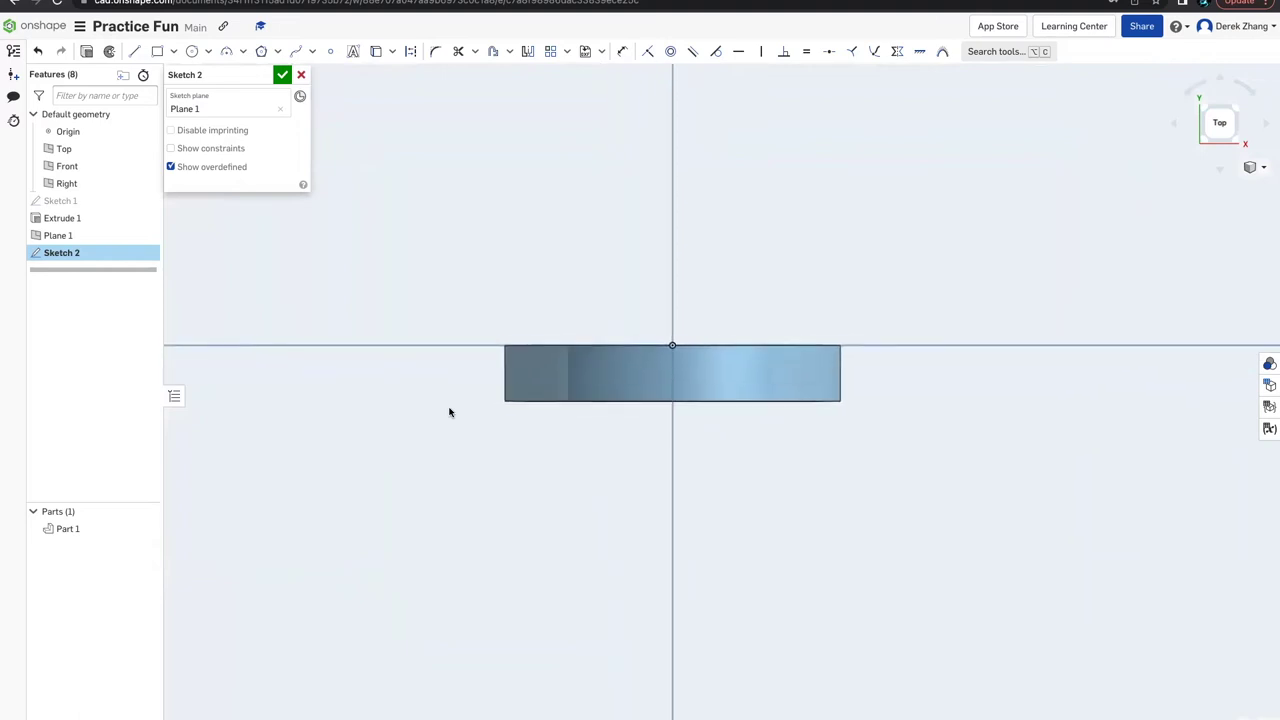
scroll(449, 412, up, 1)
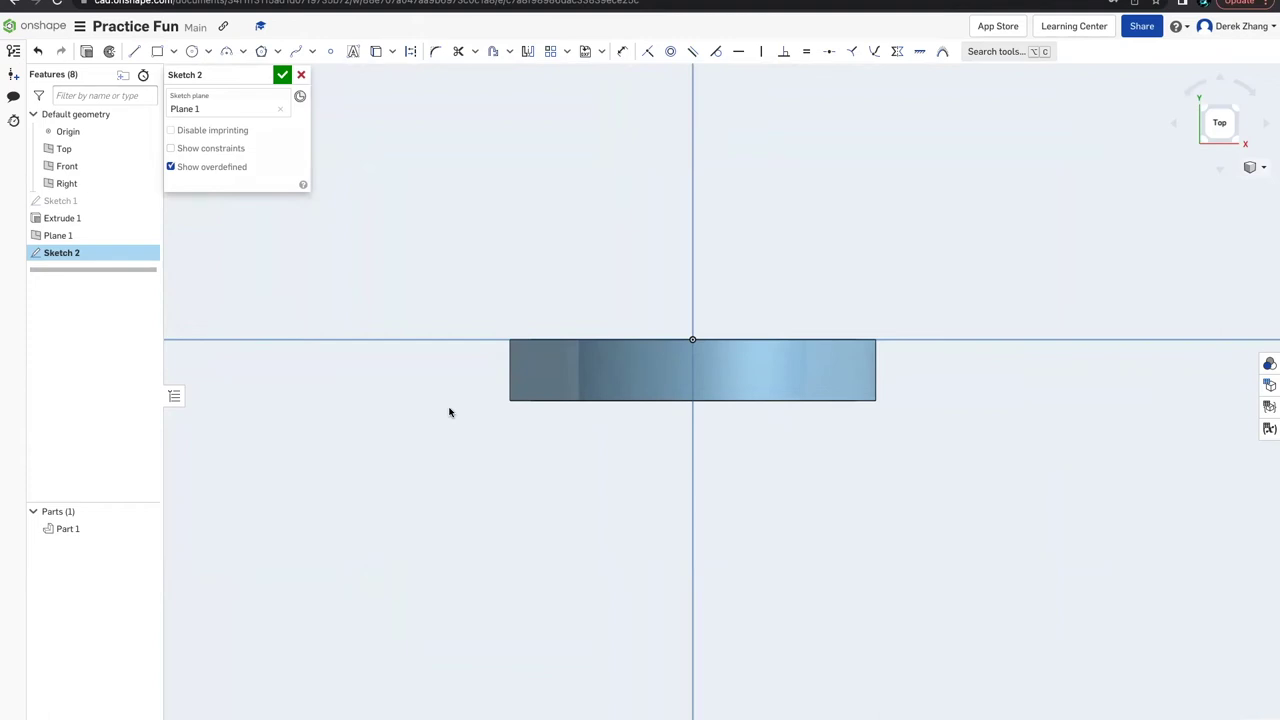
click(134, 51)
click(692, 342)
key(Escape)
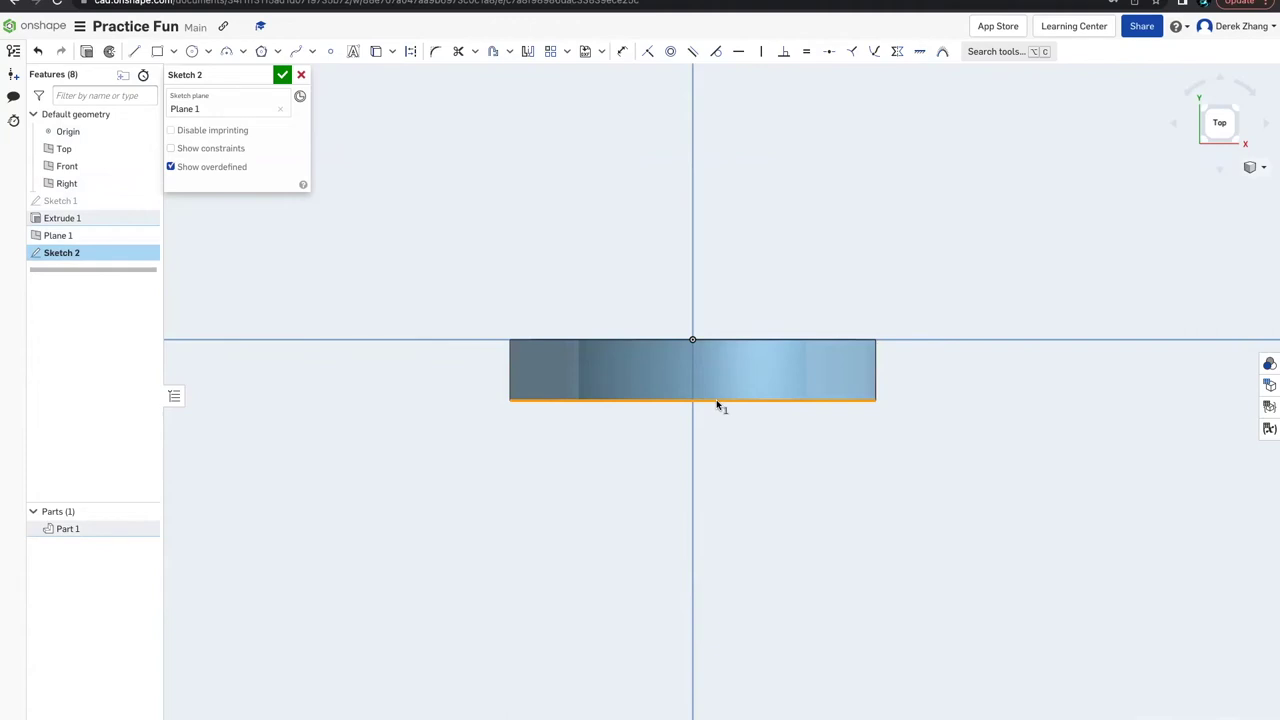
- Project the ring's lower edge, as seen from the top, into the sketch as a line
click(717, 401)
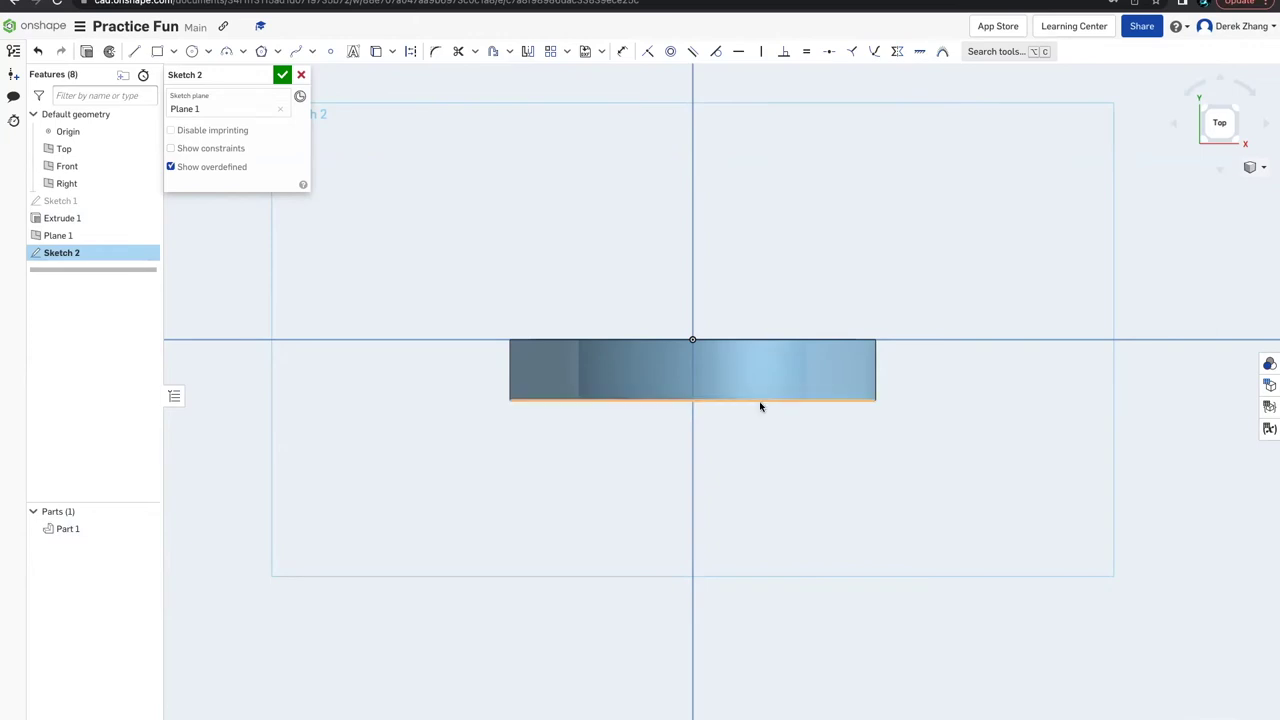
click(760, 407)
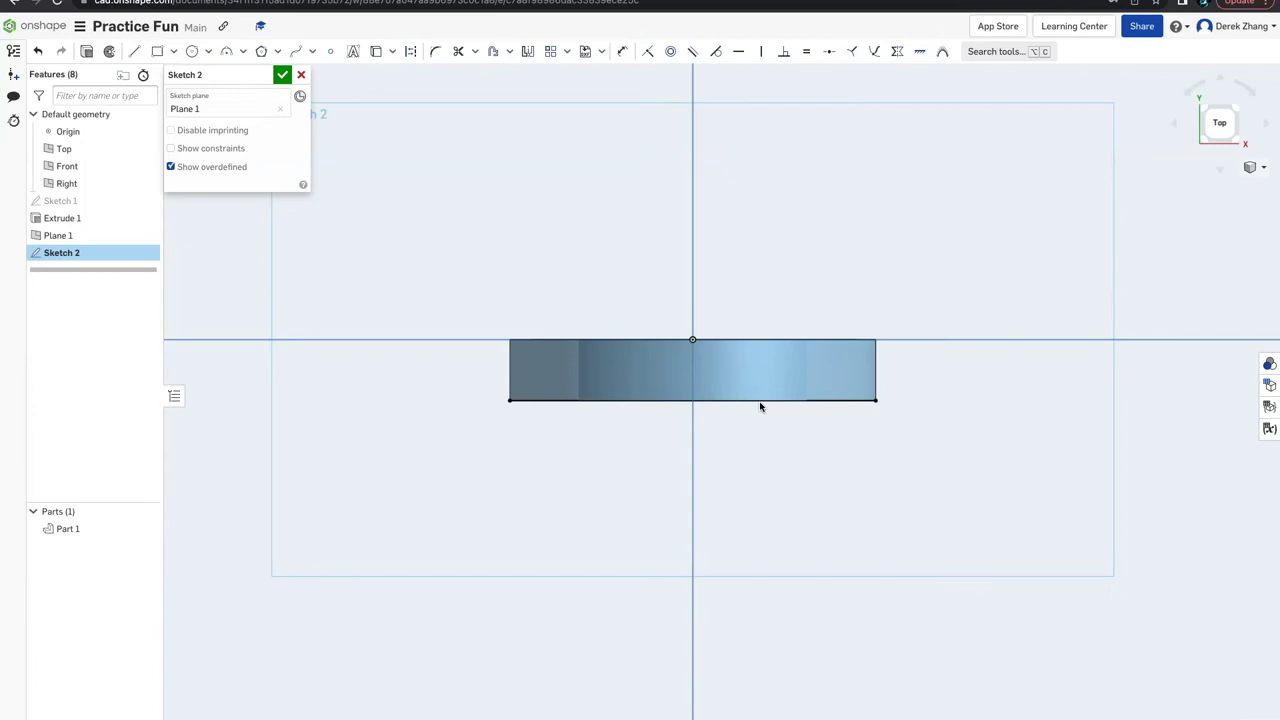
key(l)
click(693, 341)
key(Escape)
- Sketch a 3 mm vertical line from the origin to the projected lower edge of the ring
click(134, 51)
click(692, 340)
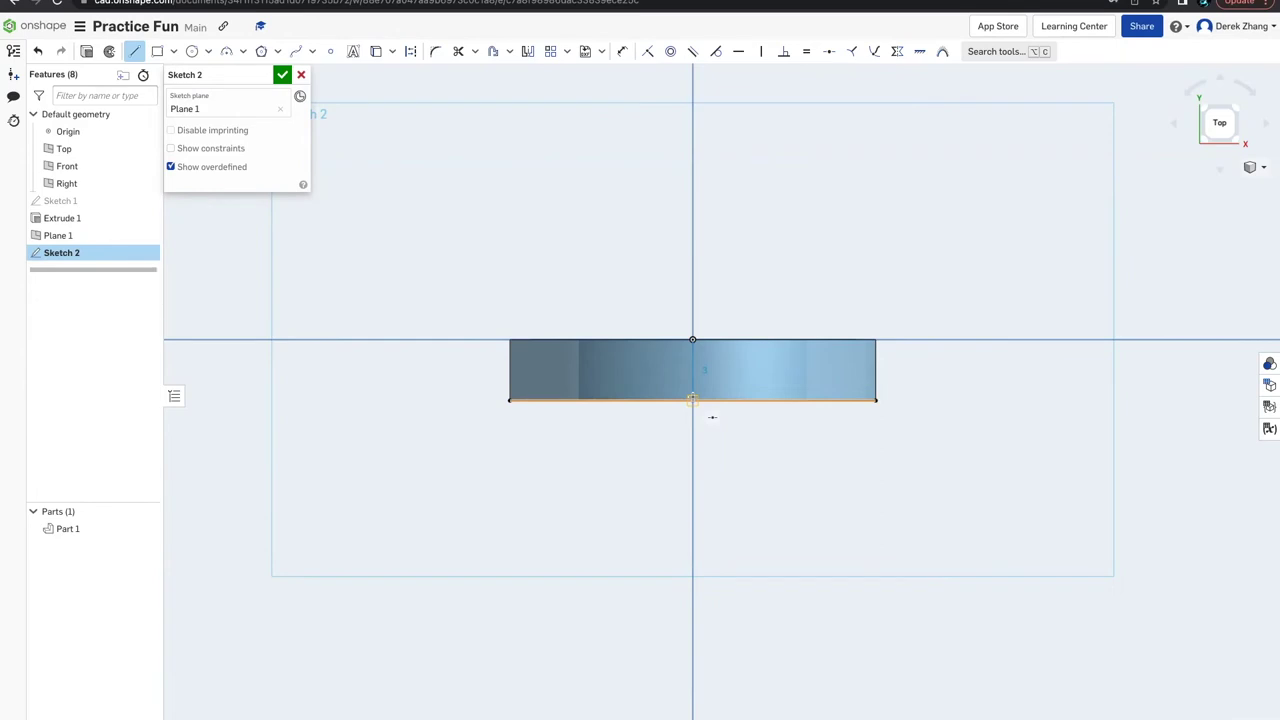
click(692, 400)
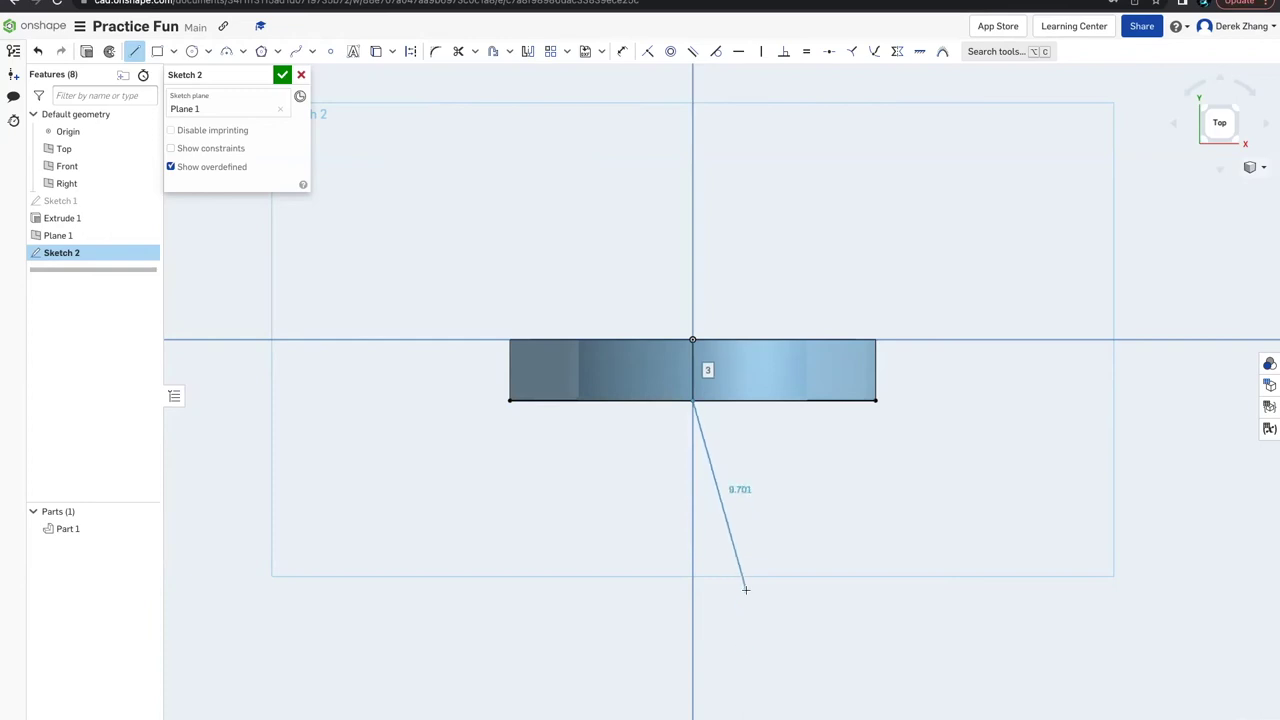
key(Escape)
- Sketch a circle about 34 mm in diameter centred on the midpoint of the short vertical line
click(693, 360)
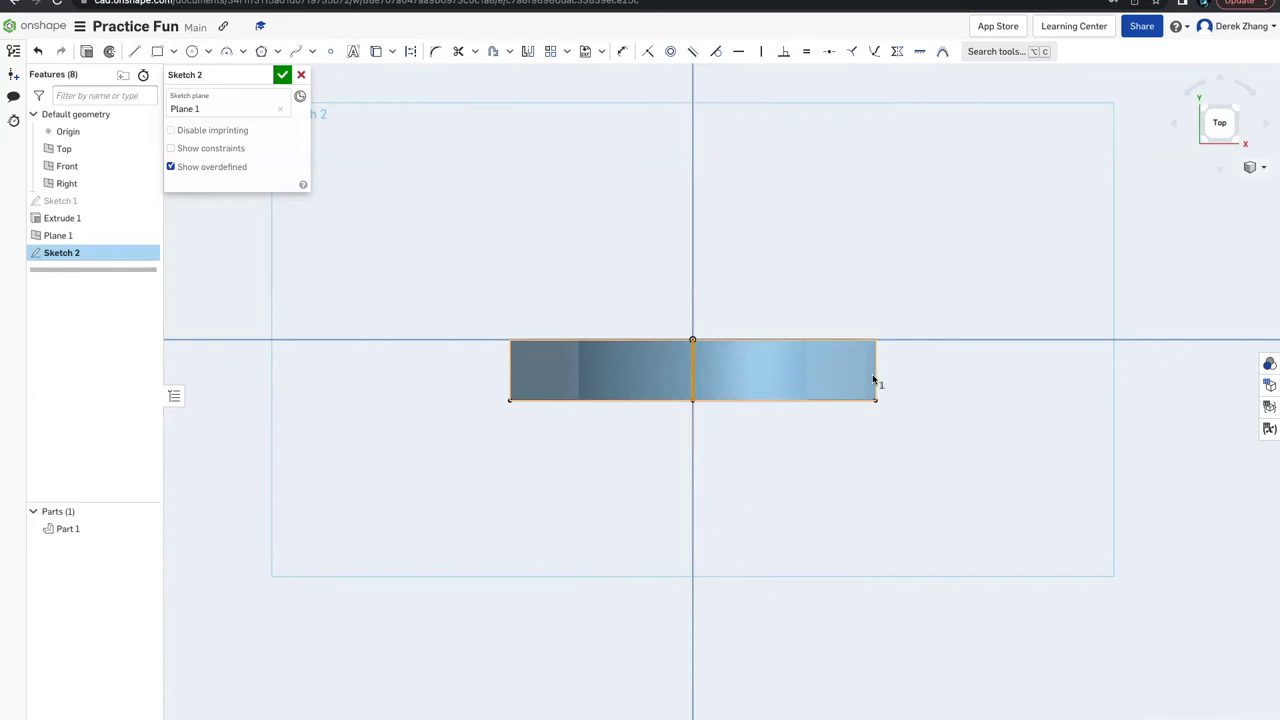
click(849, 402)
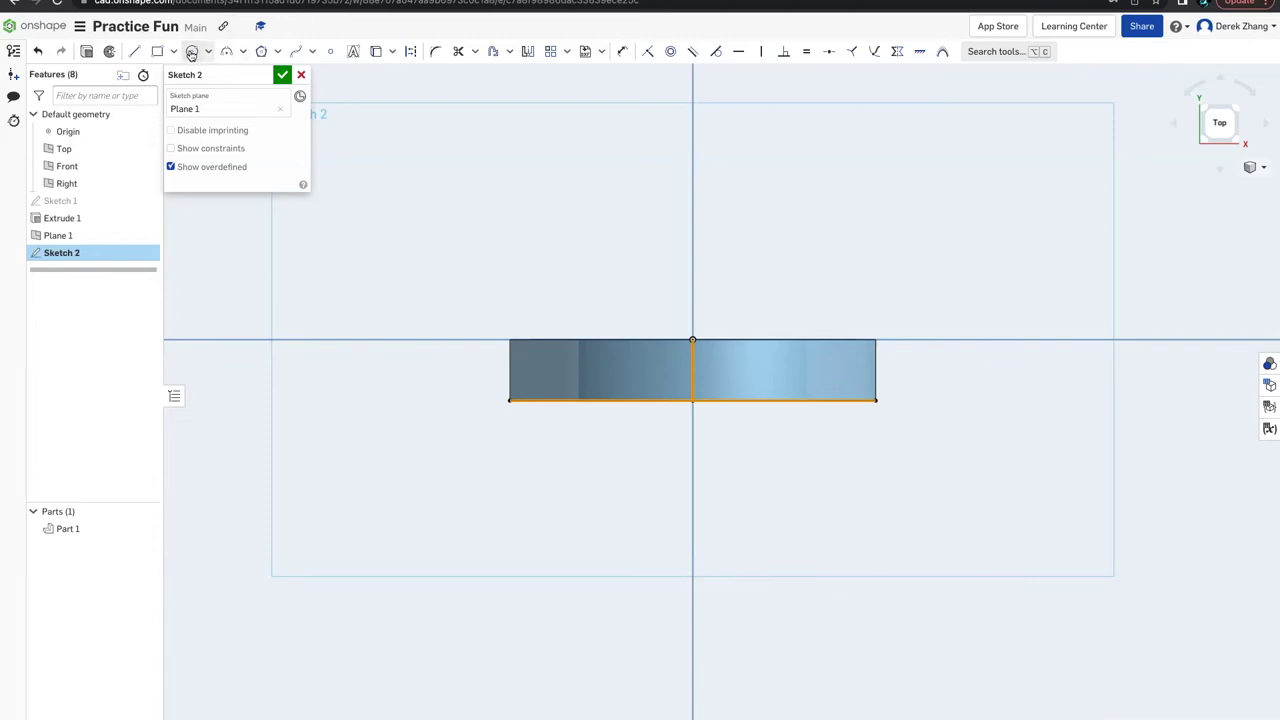
click(173, 54)
click(191, 51)
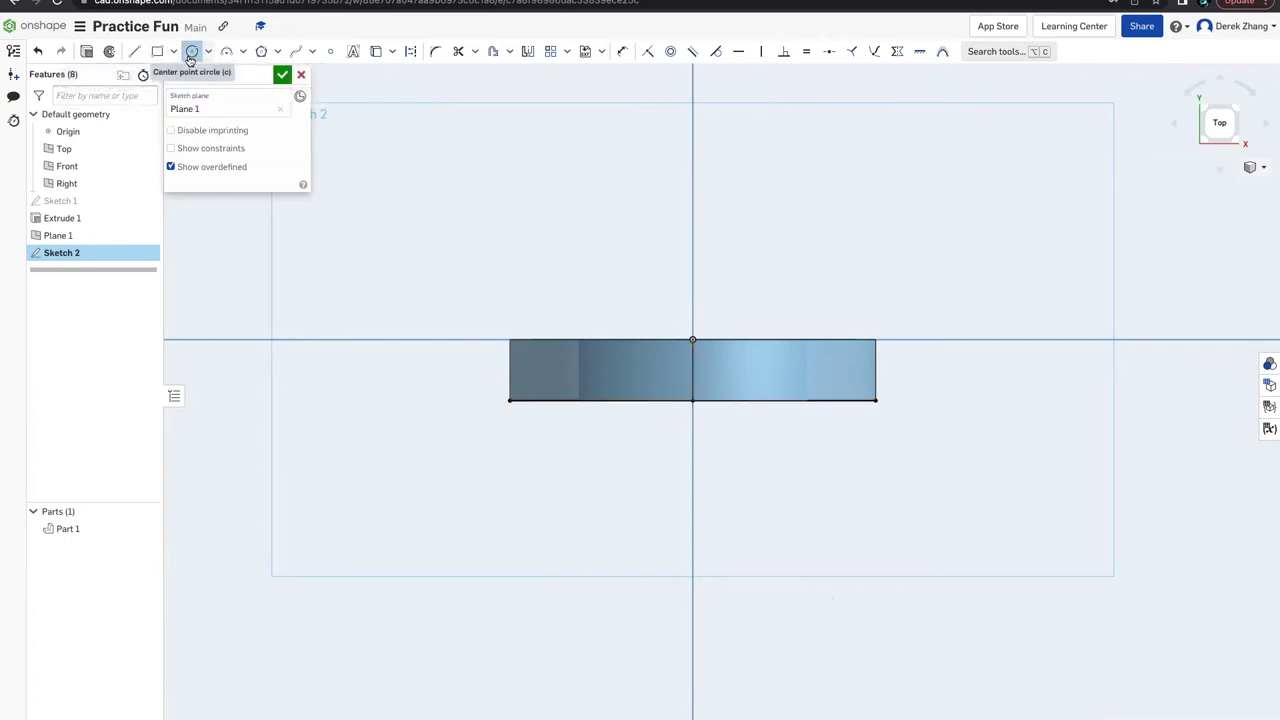
click(692, 370)
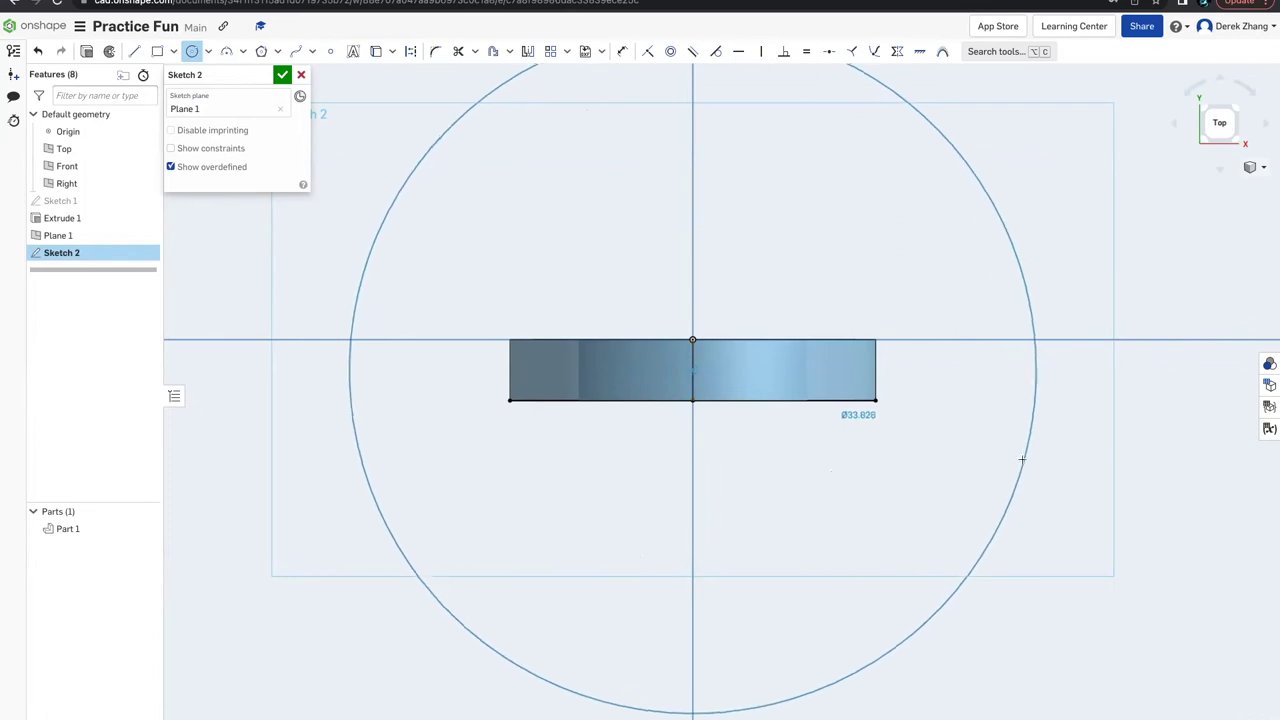
click(1024, 462)
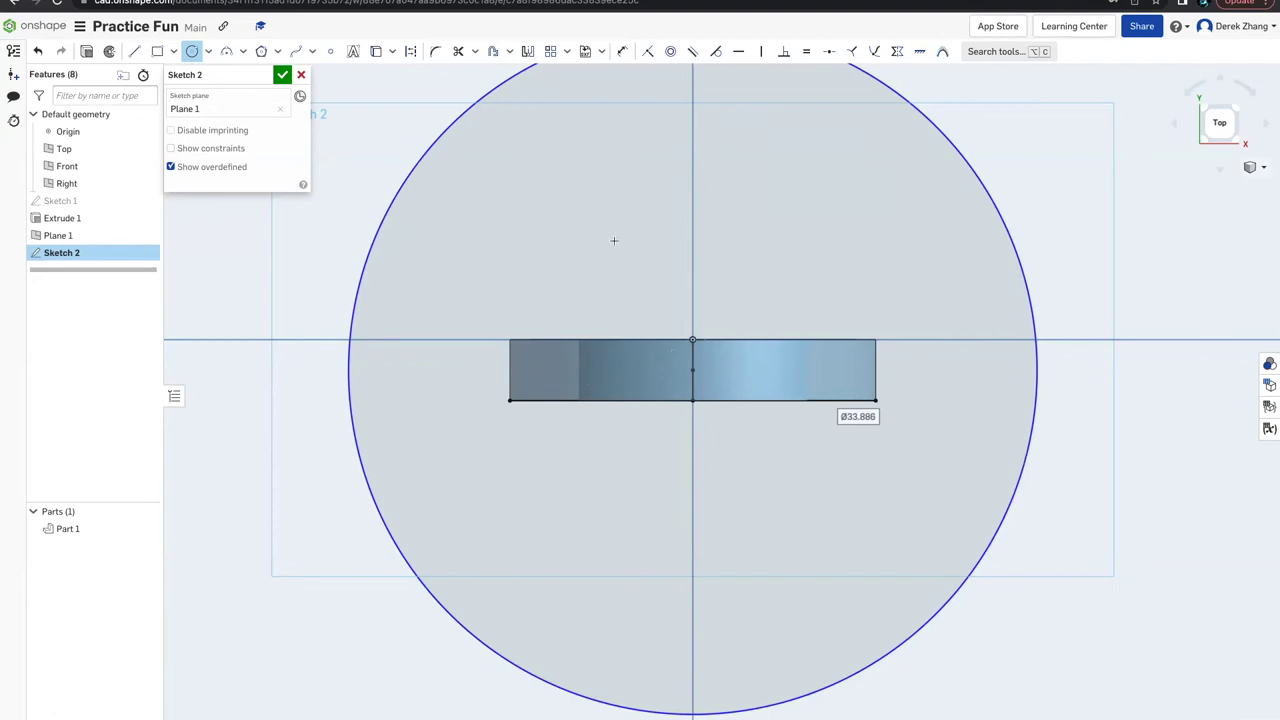
- Dimension the circle and set its diameter to 16 mm
click(622, 51)
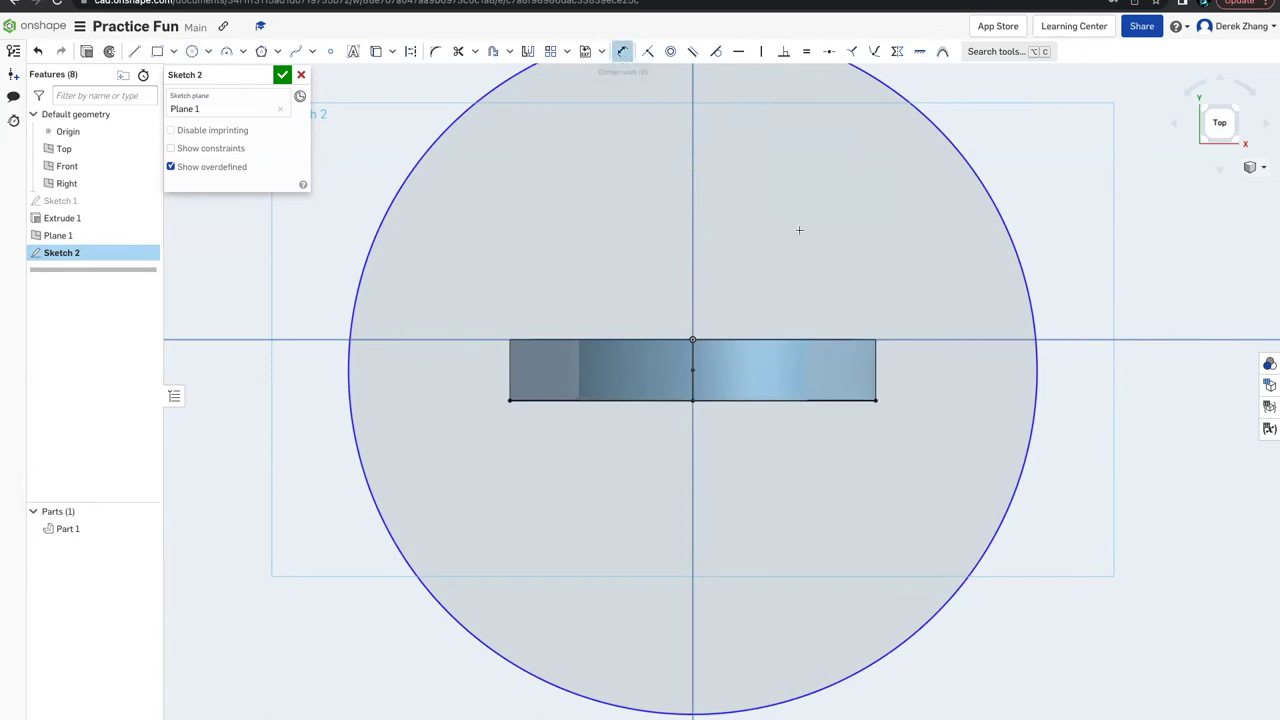
click(975, 177)
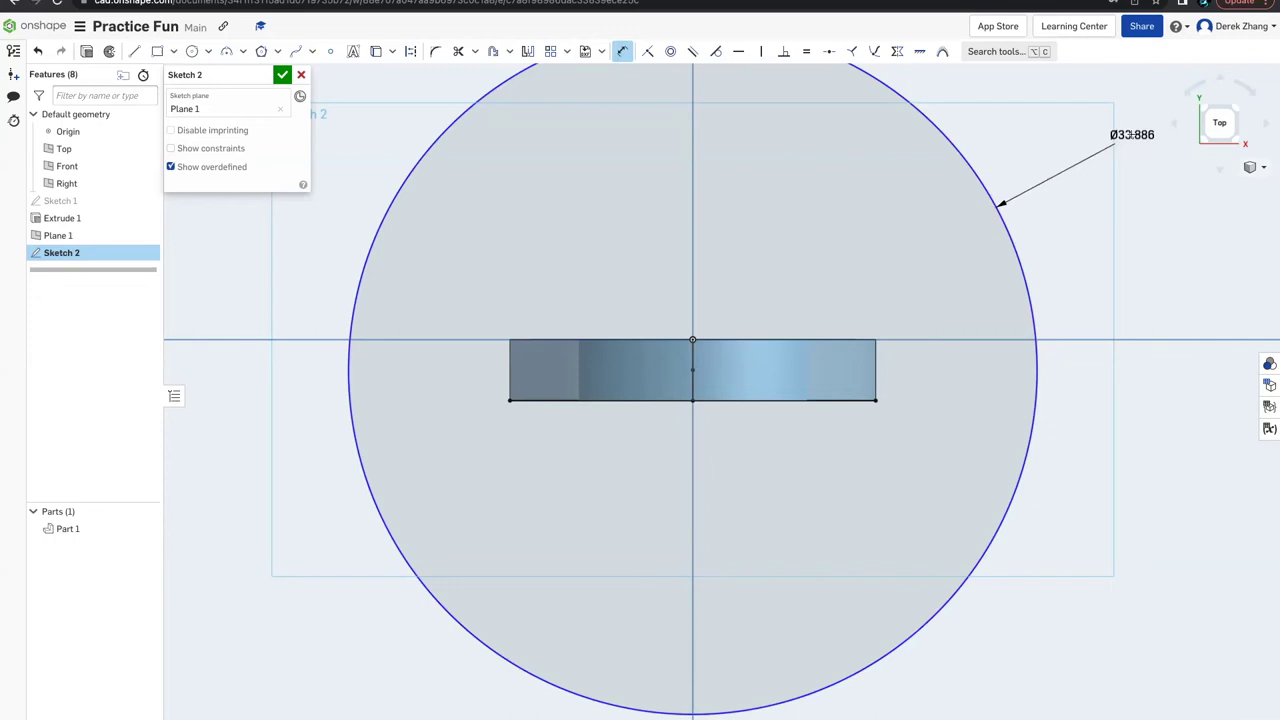
click(1131, 134)
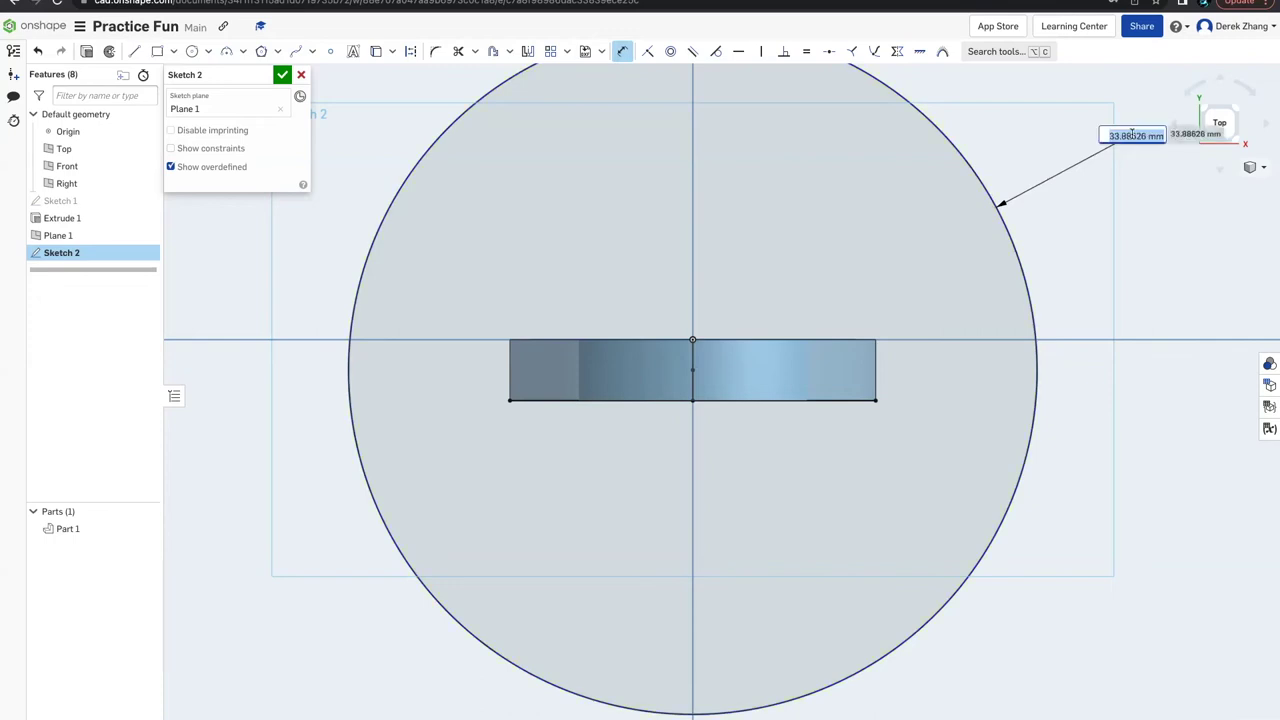
text(16)
key(Return)
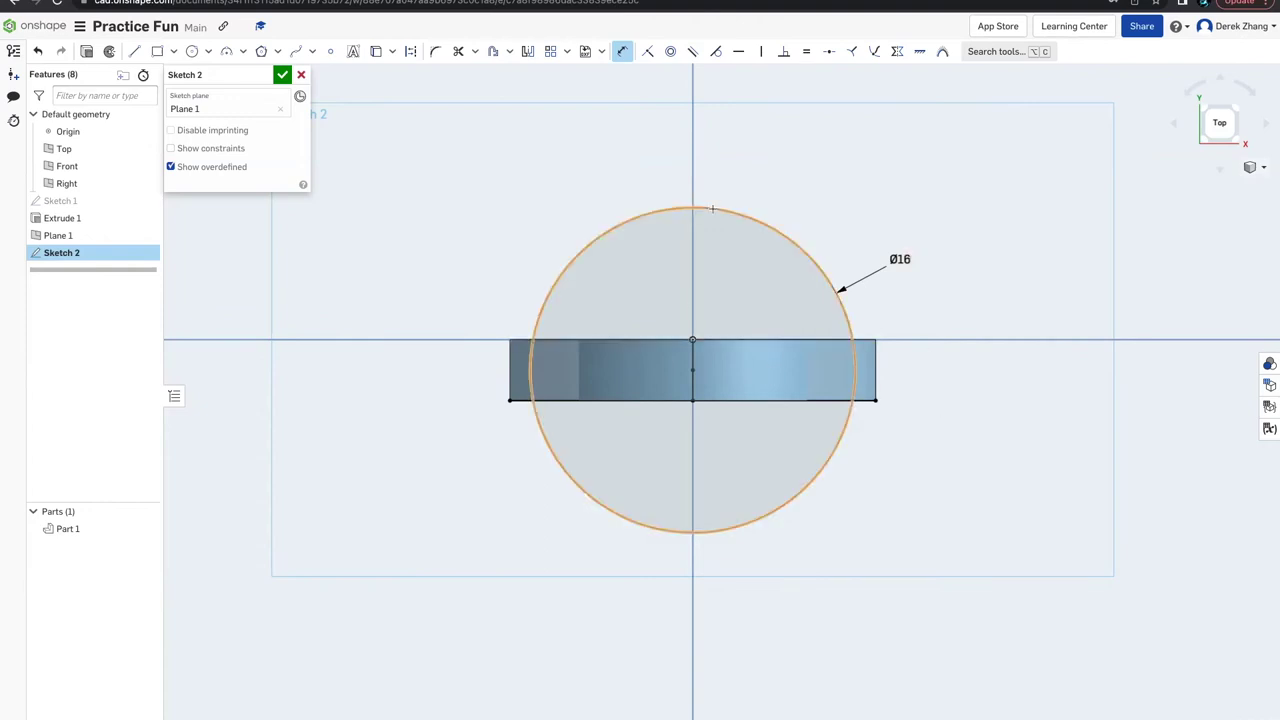
- Remove the projected line along the ring's lower edge and finish the sketch
click(712, 401)
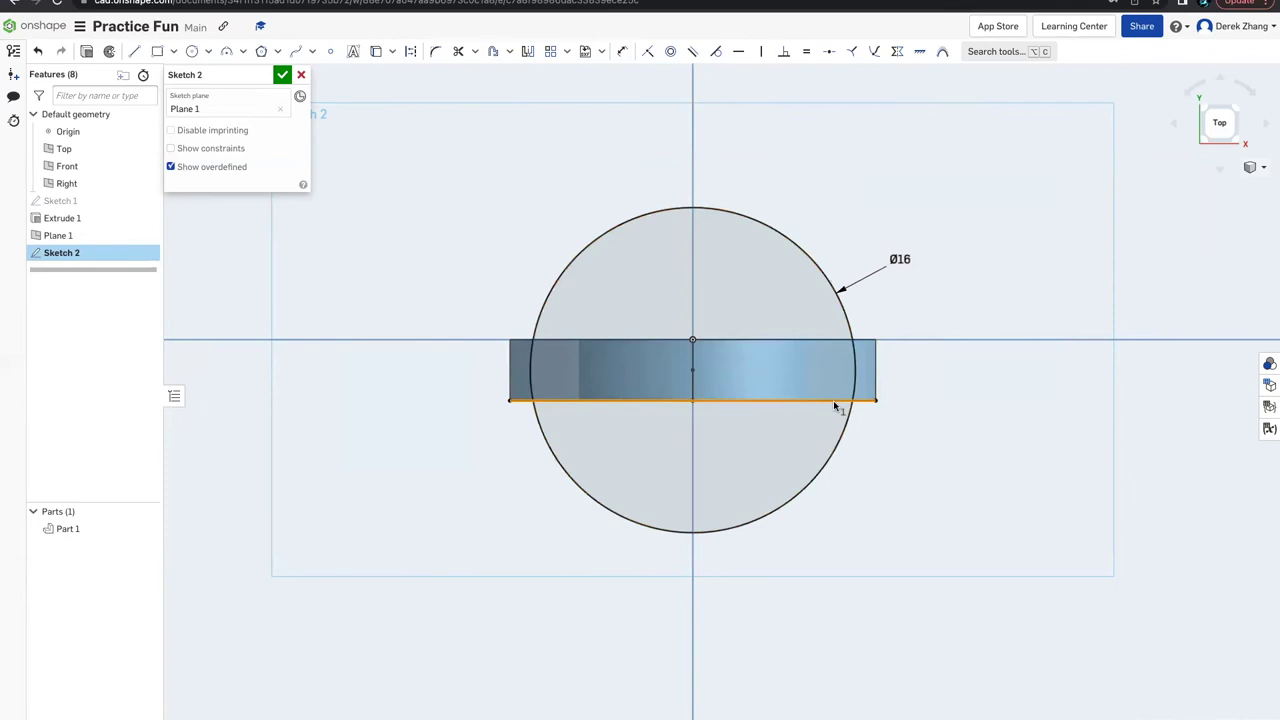
key(ctrl+z)
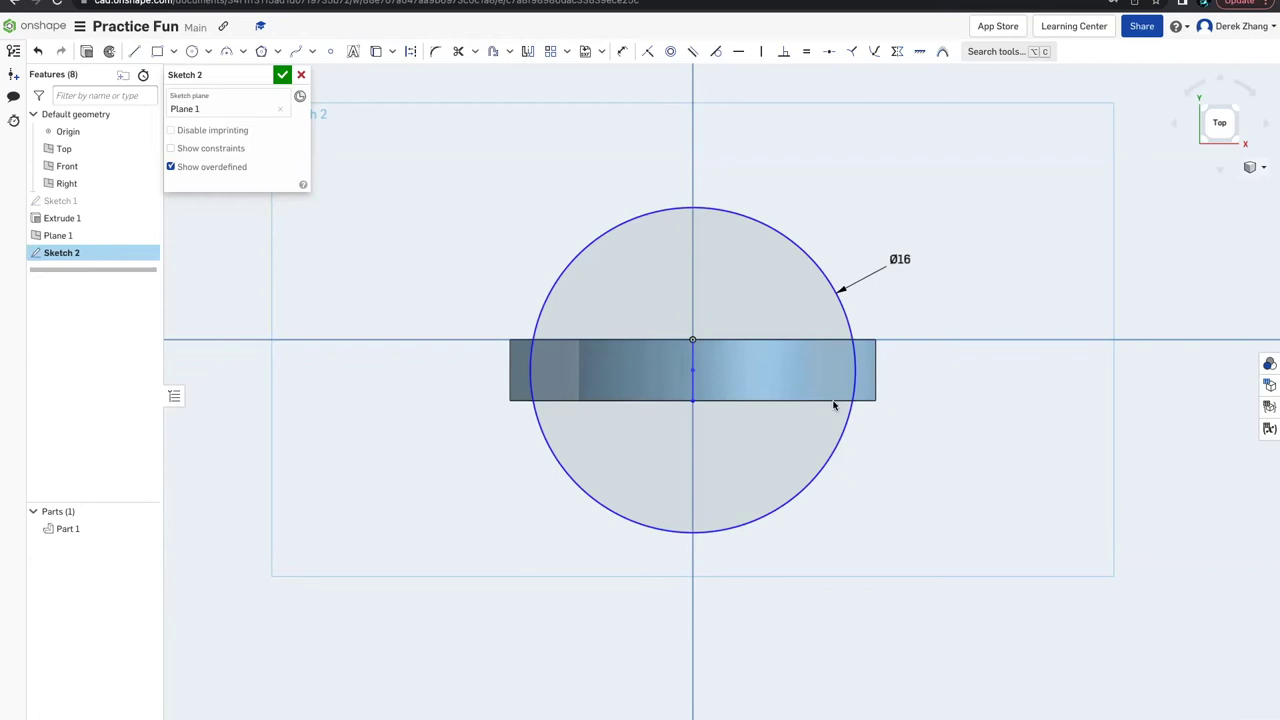
click(283, 78)
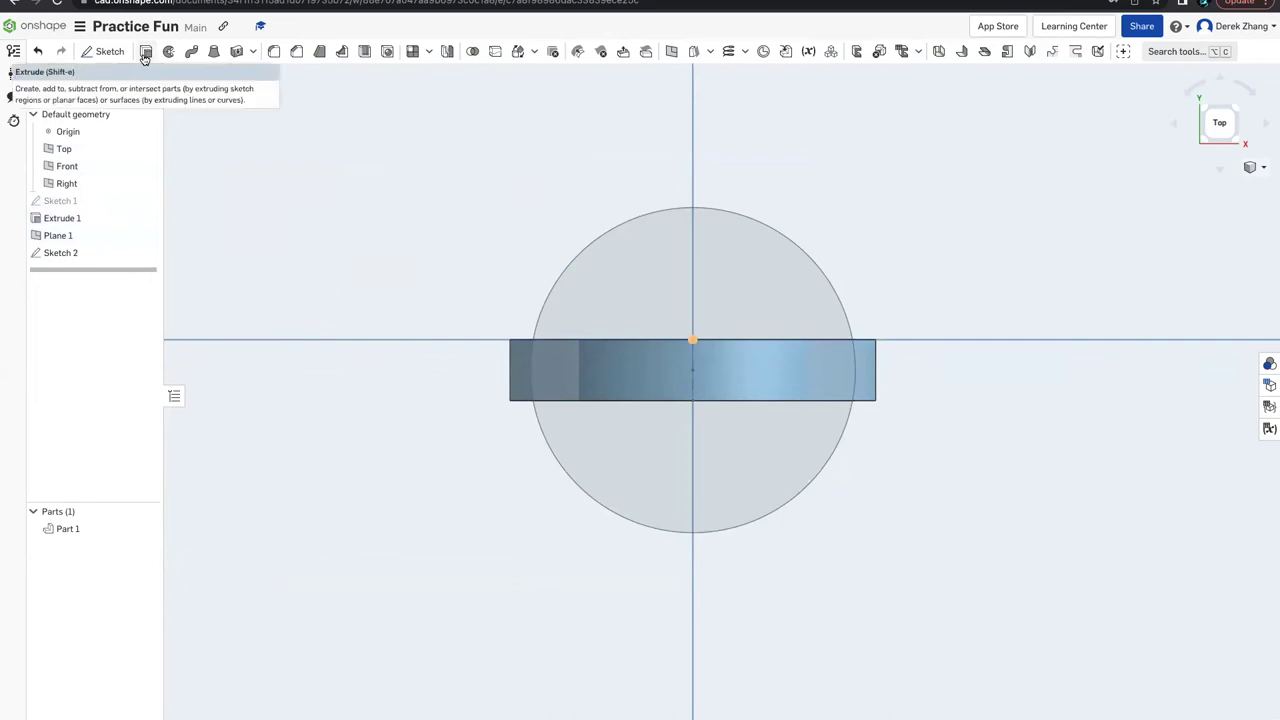
- Extrude the 16 mm circle to a blind depth of 2 mm, adding it to the ring
click(145, 52)
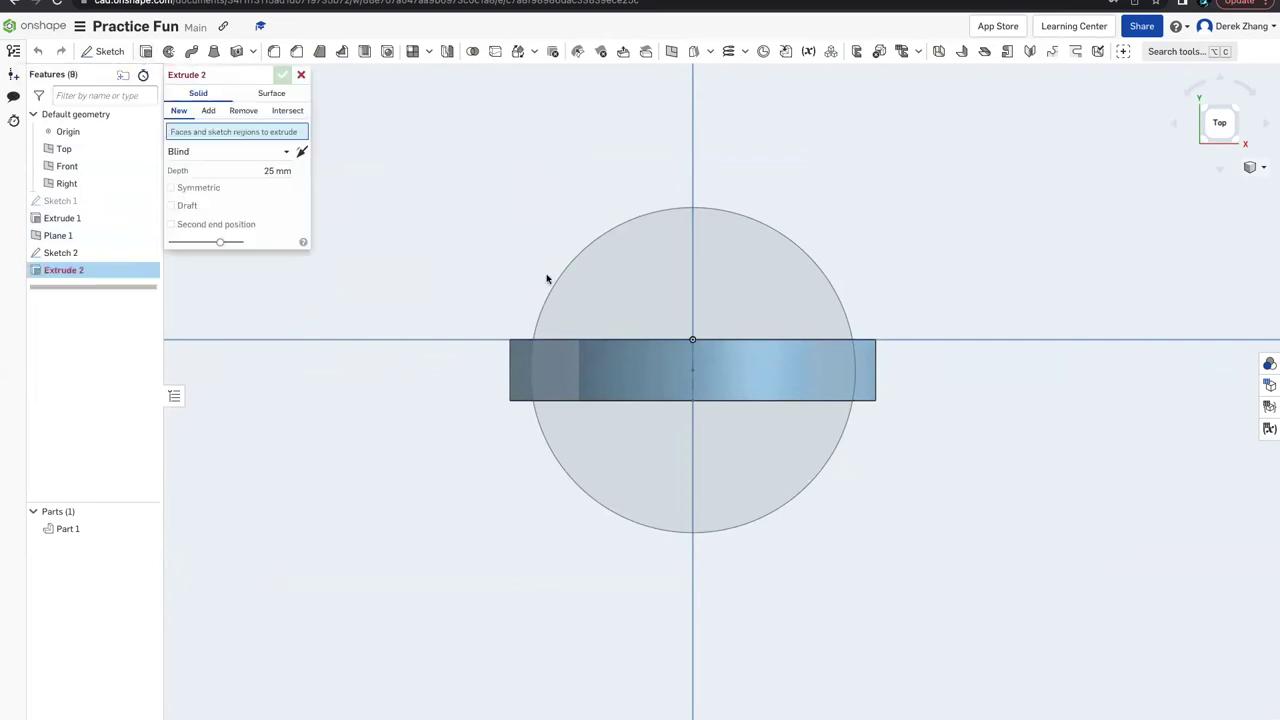
click(627, 309)
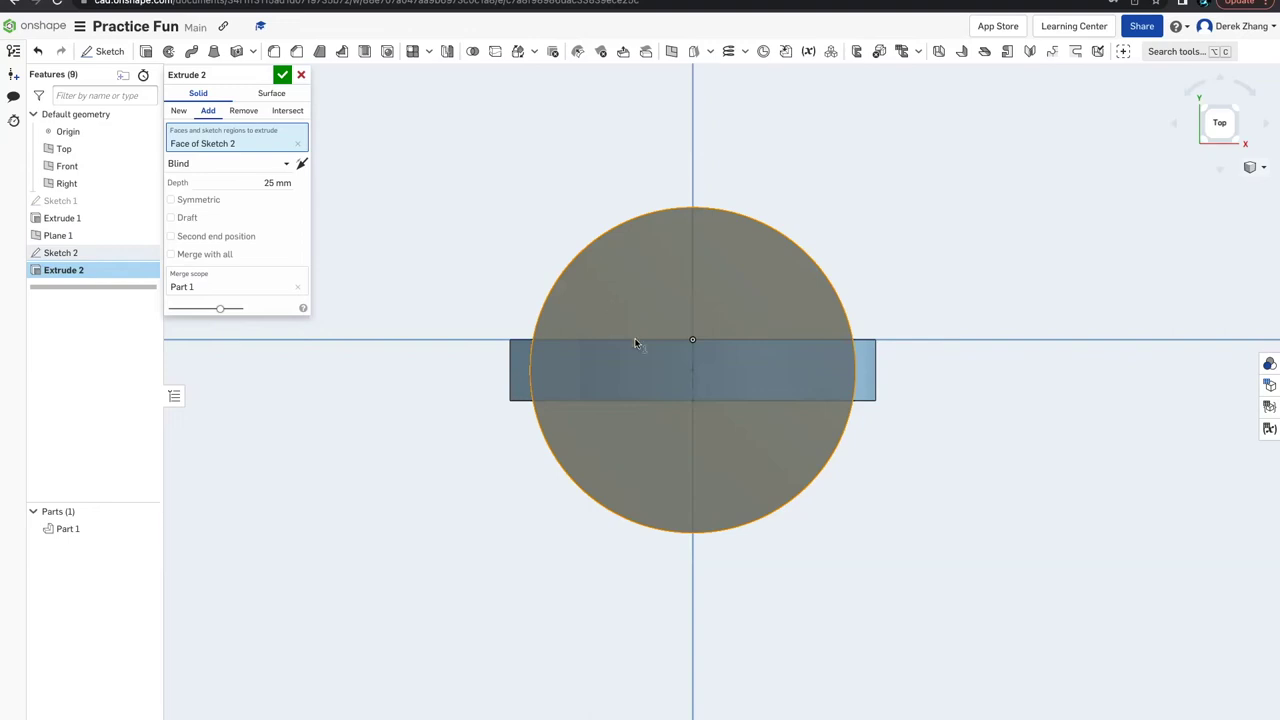
click(281, 182)
text(2 mm)
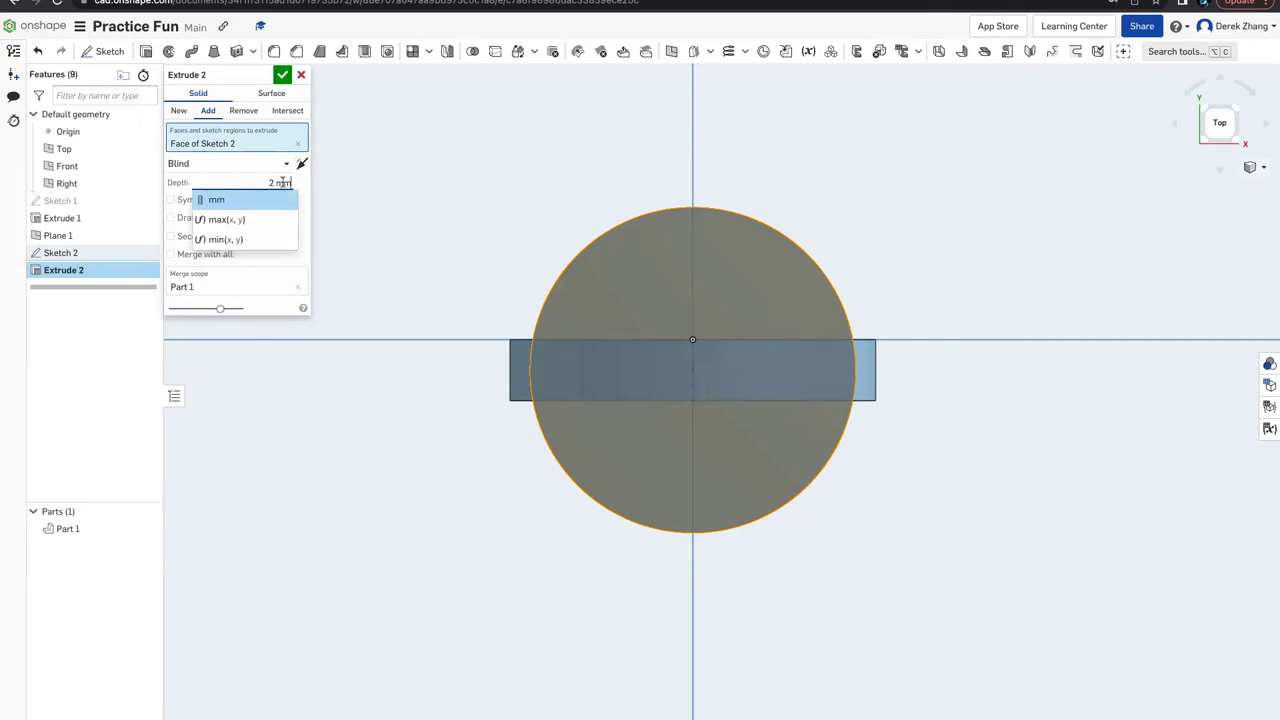
key(Return)
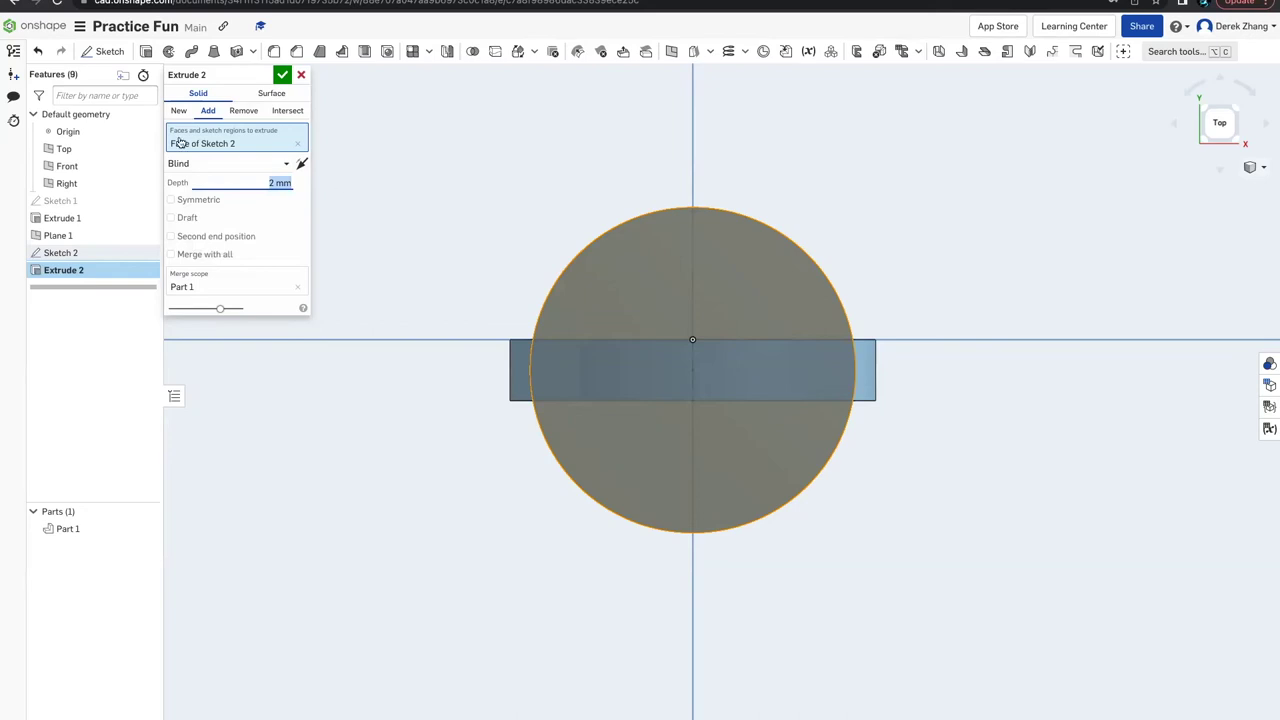
click(281, 76)
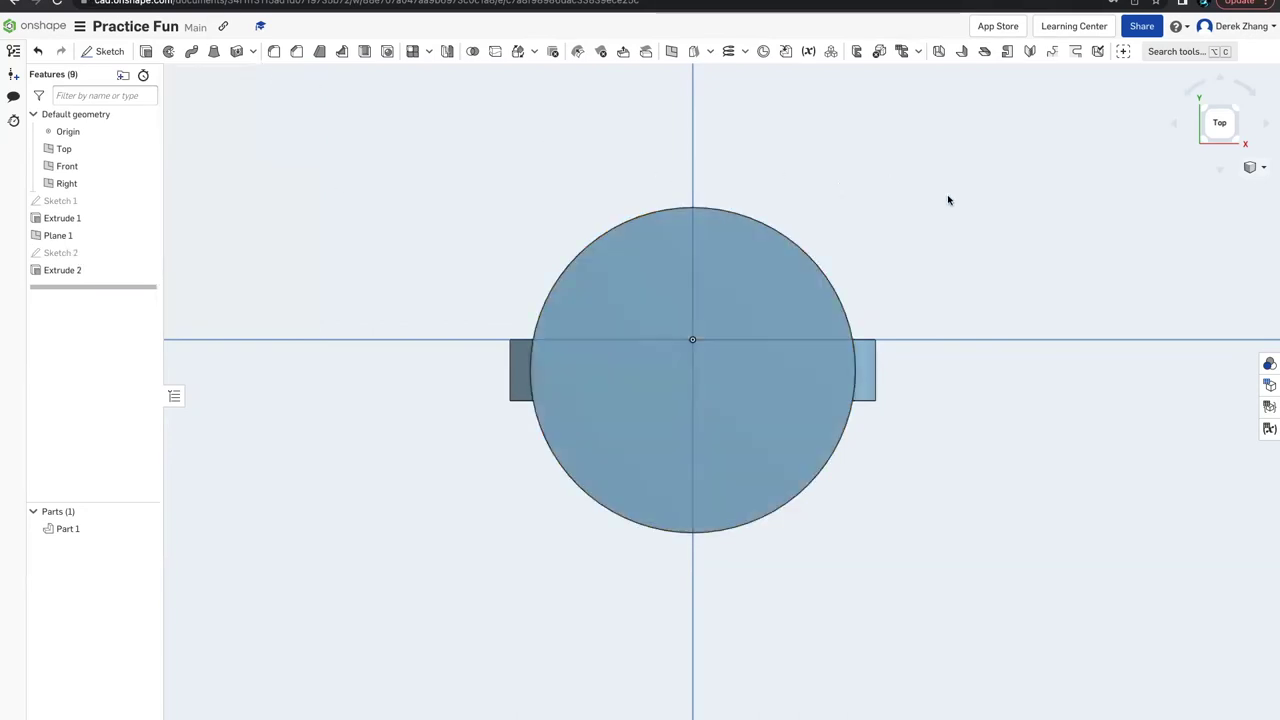
- Hide all planes and start a new sketch on the top face of the disc
right_drag(947, 194, 965, 220)
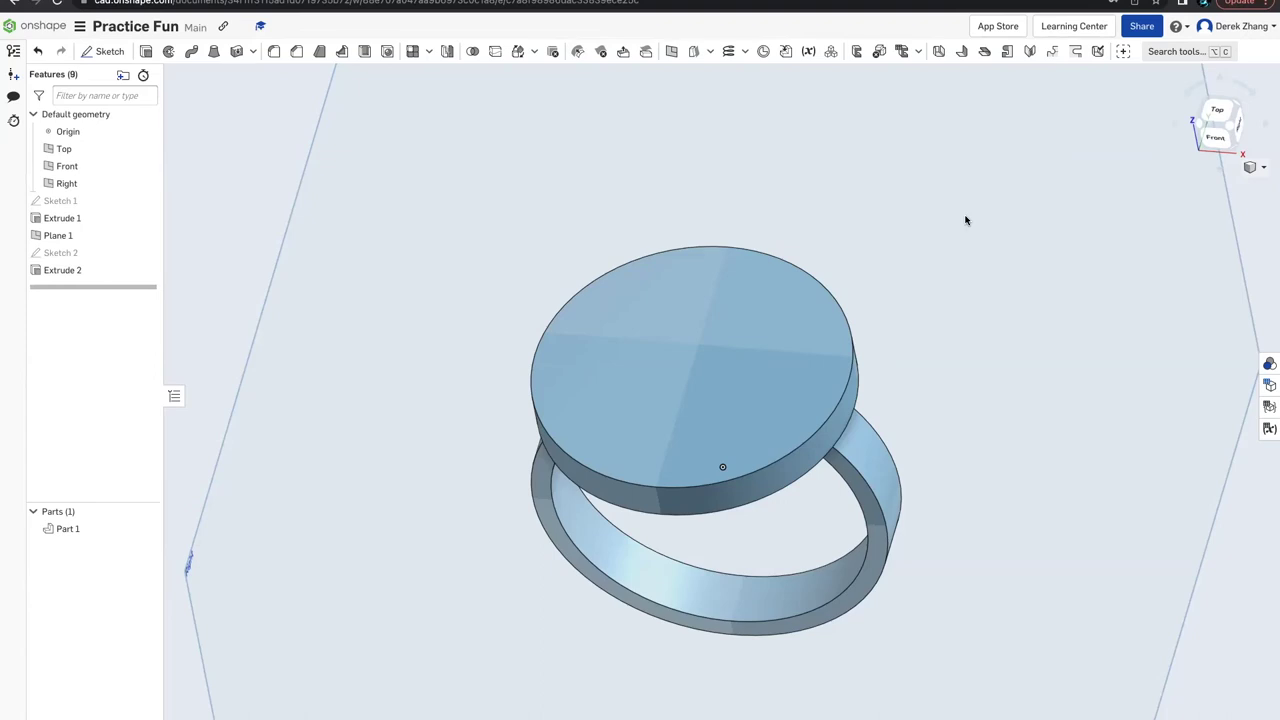
click(1218, 117)
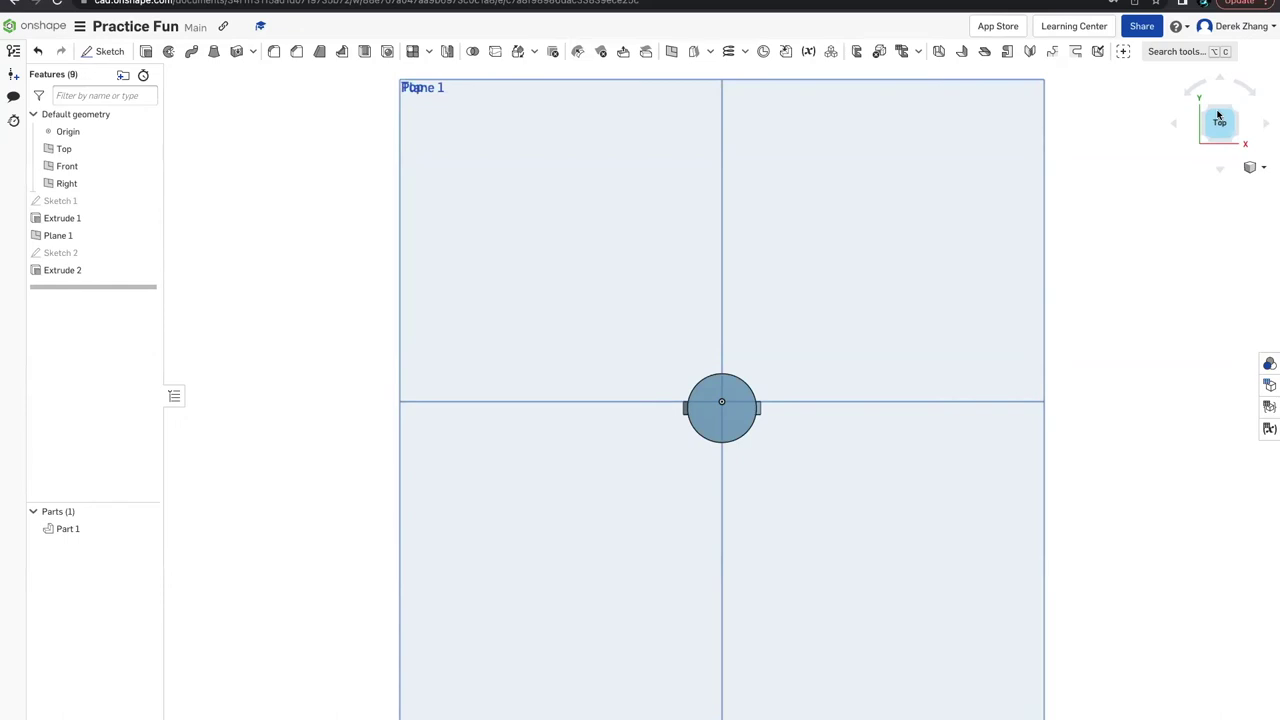
key(p)
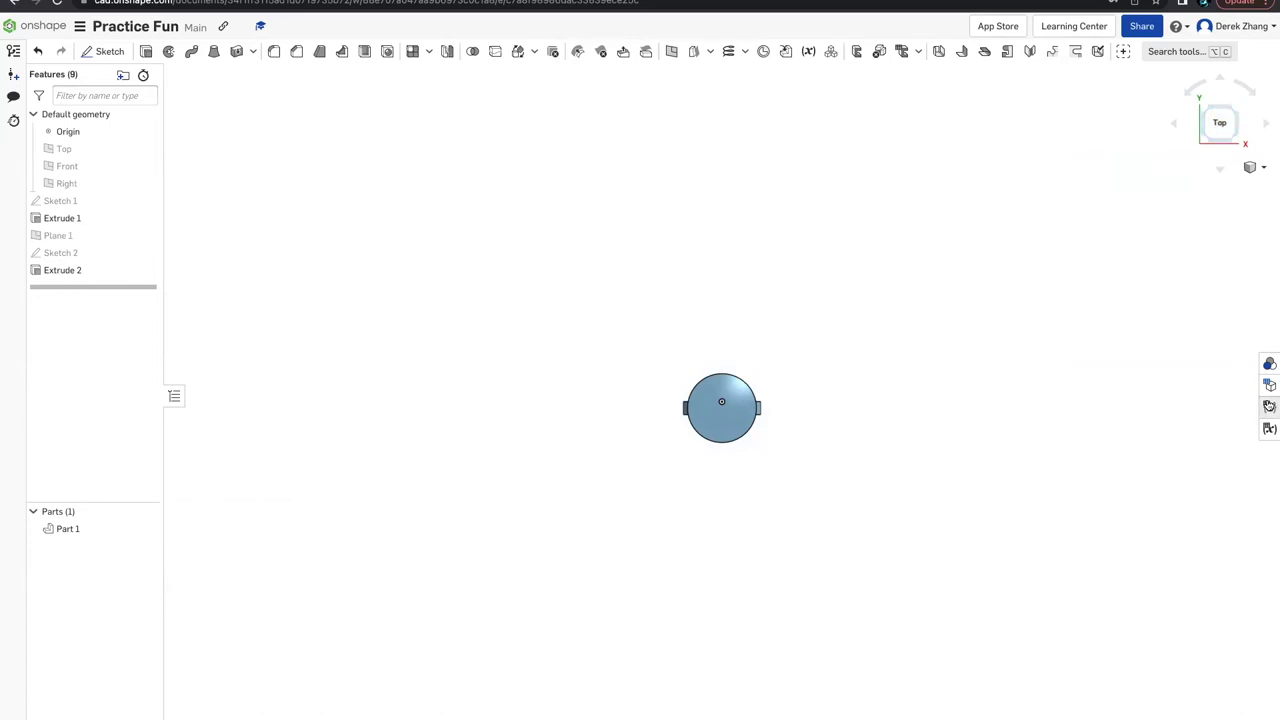
scroll(835, 423, up, 3)
scroll(835, 423, up, 3)
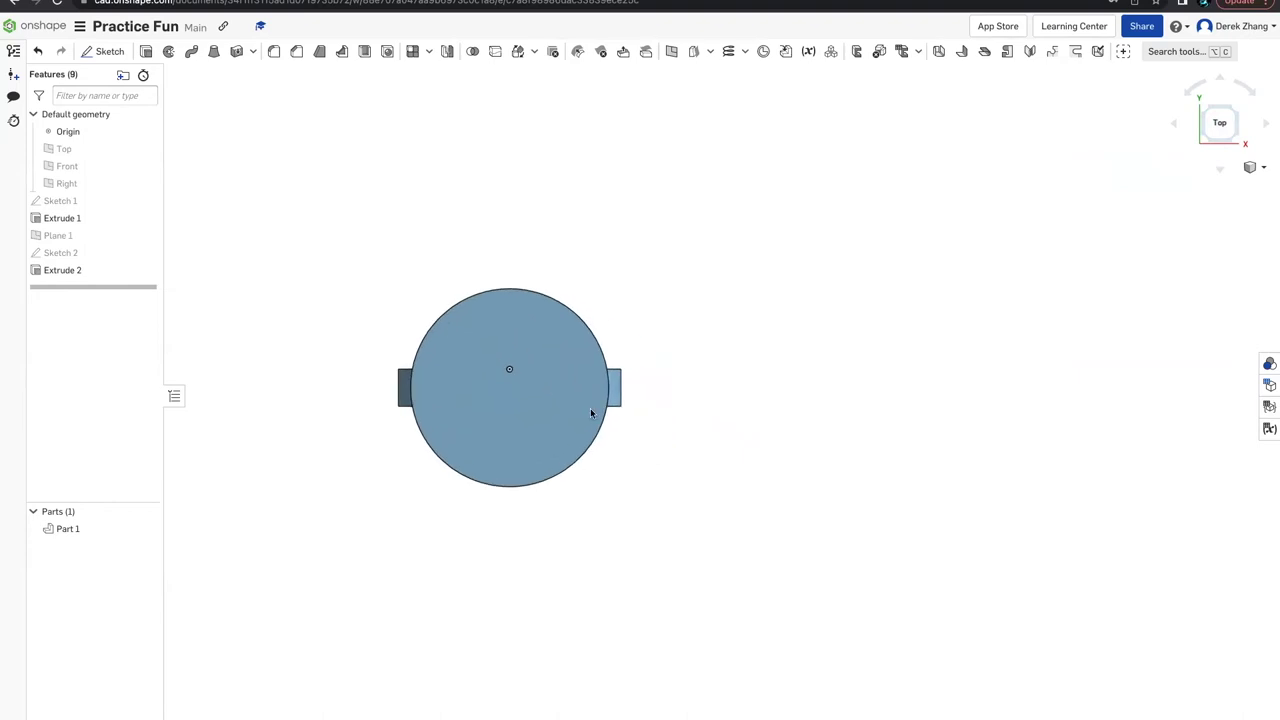
scroll(337, 343, up, 1)
scroll(337, 343, up, 1)
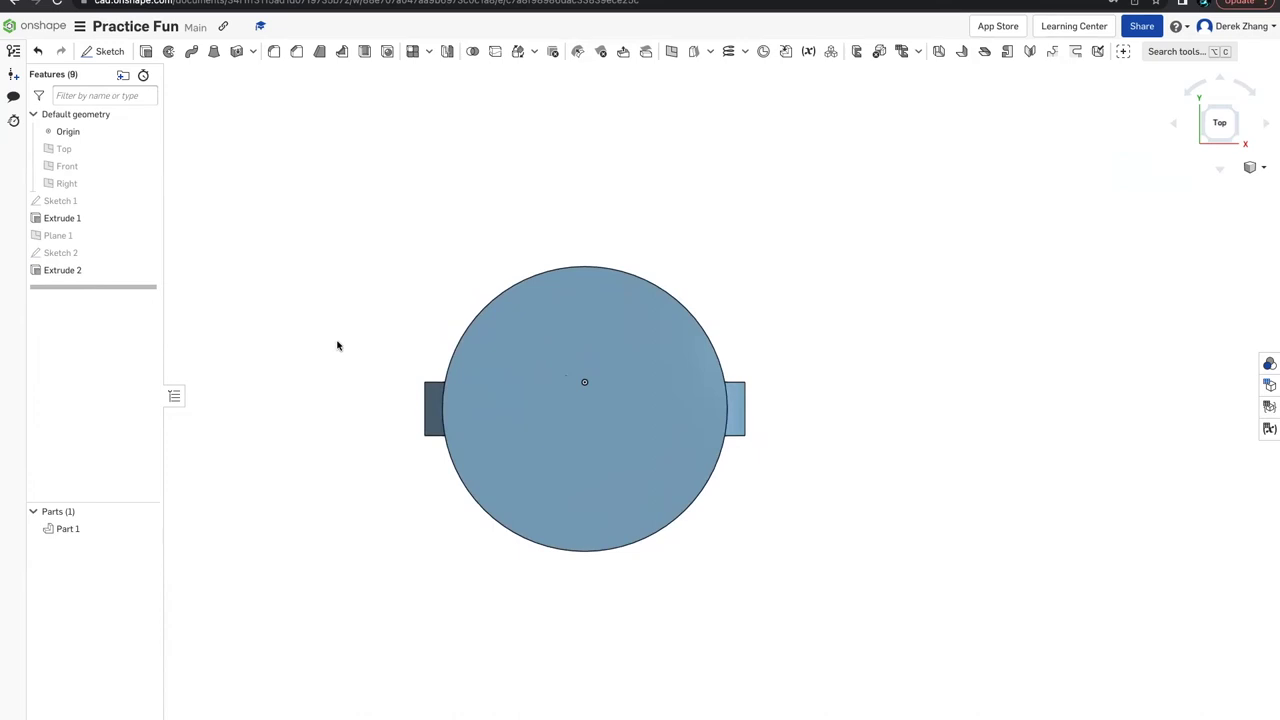
click(104, 51)
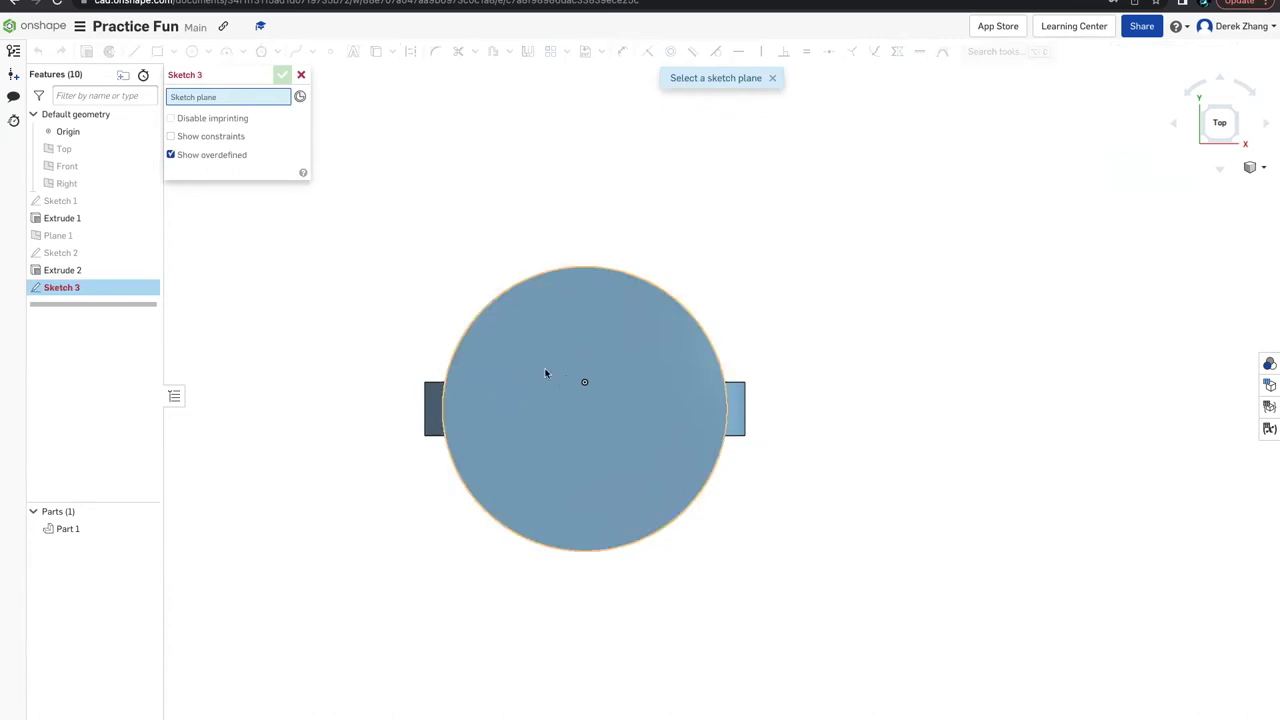
click(545, 373)
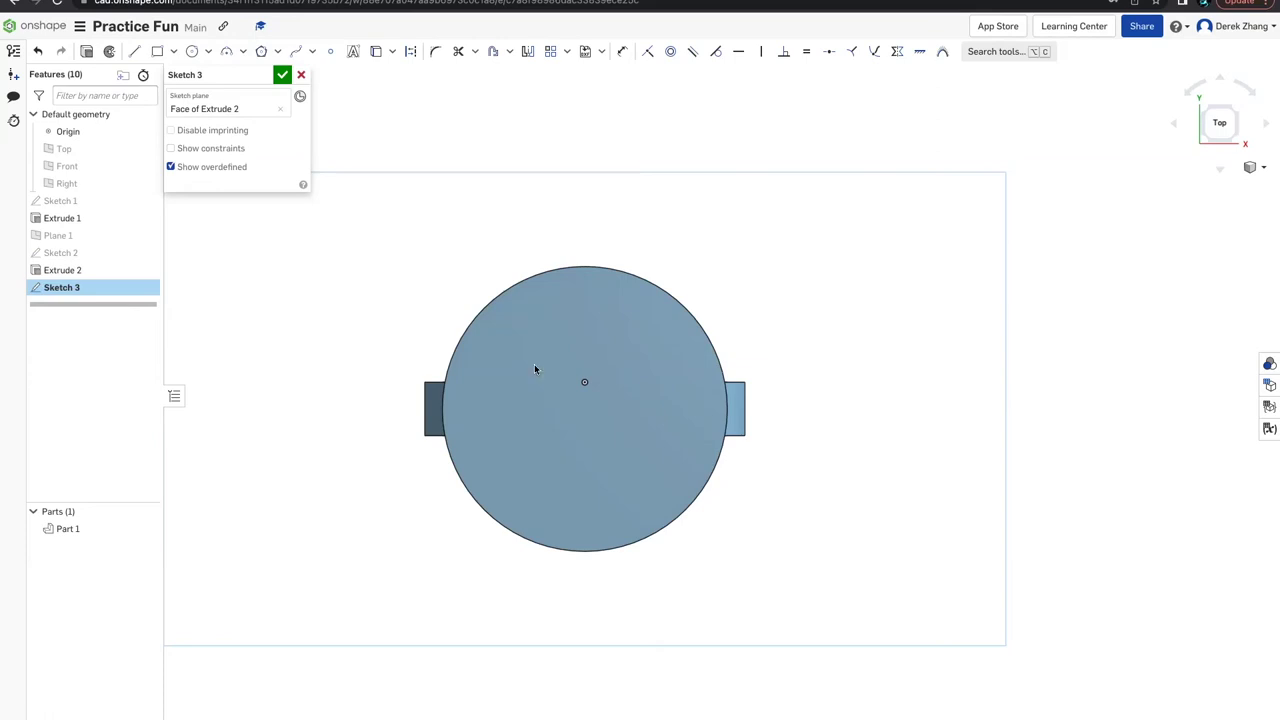
- Sketch two small eye circles side by side on the upper half of the disc face
click(195, 55)
click(517, 381)
click(543, 381)
click(625, 358)
click(645, 366)
key(Escape)
- Apply an equal constraint to the two small circles on the disc
click(496, 378)
click(497, 378)
click(497, 378)
click(612, 374)
click(694, 491)
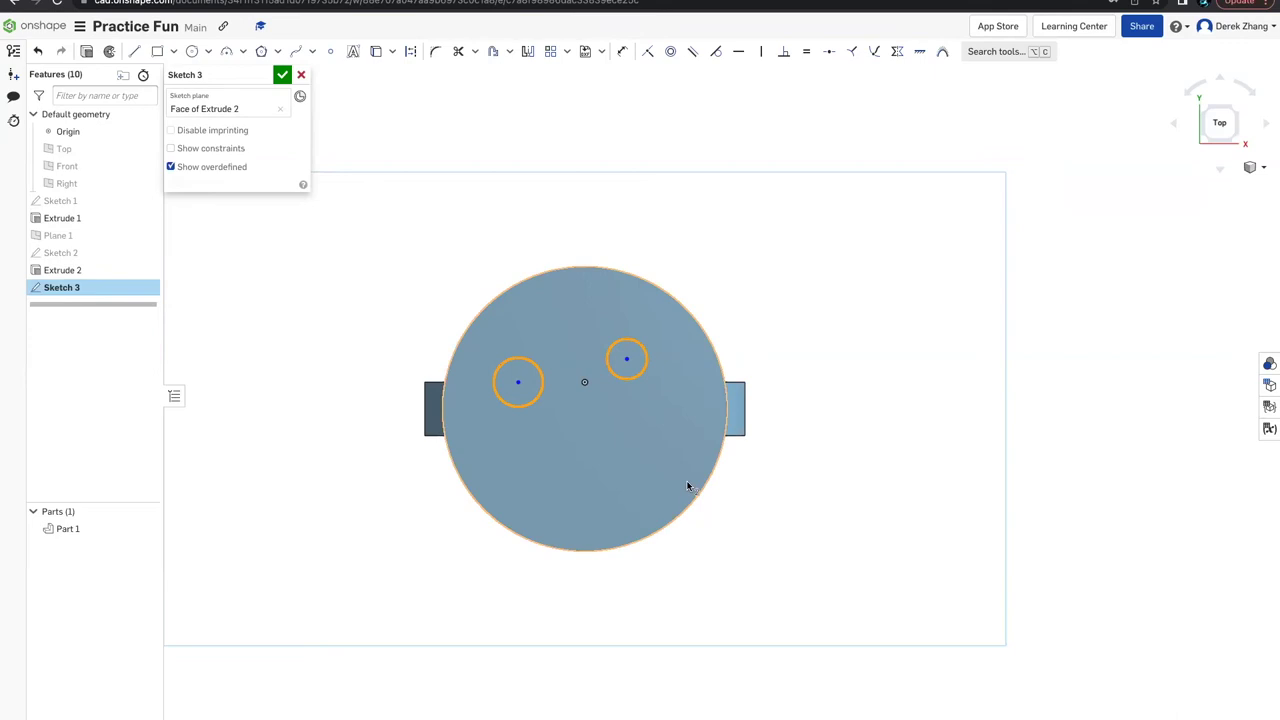
key(e)
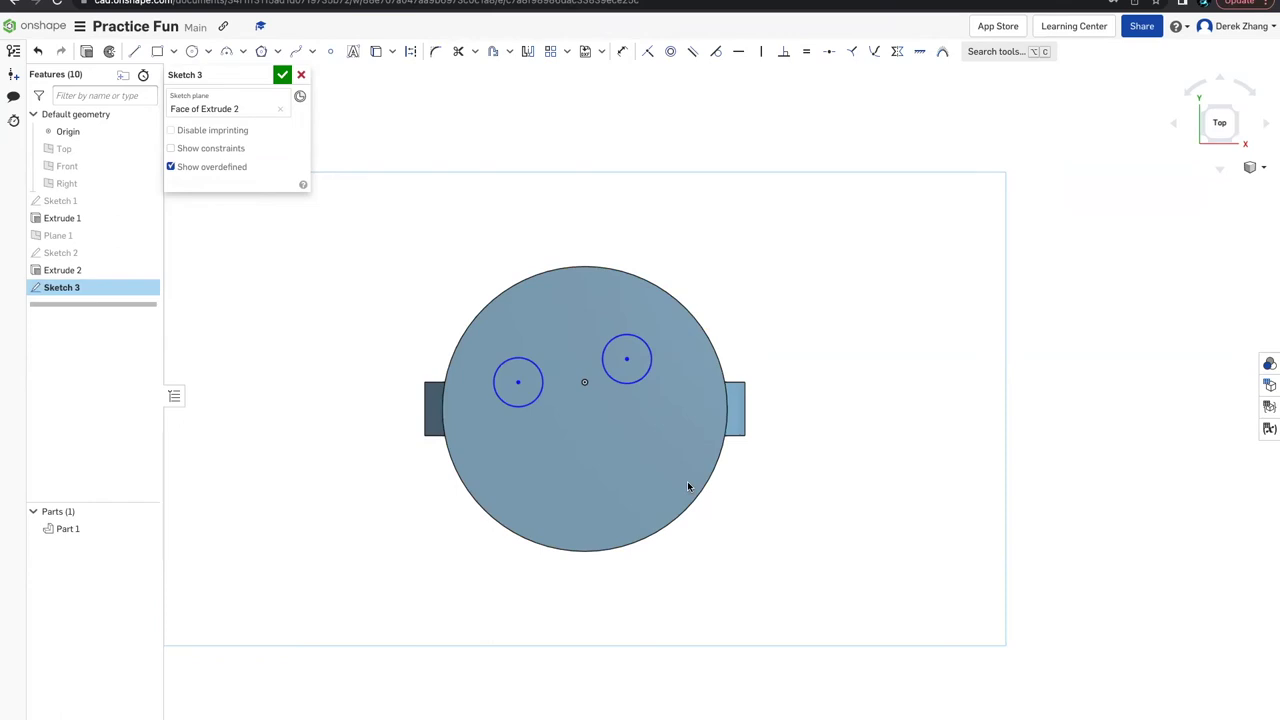
- Constrain the centres of the two small circles to be horizontally aligned
key(e)
click(630, 362)
click(518, 384)
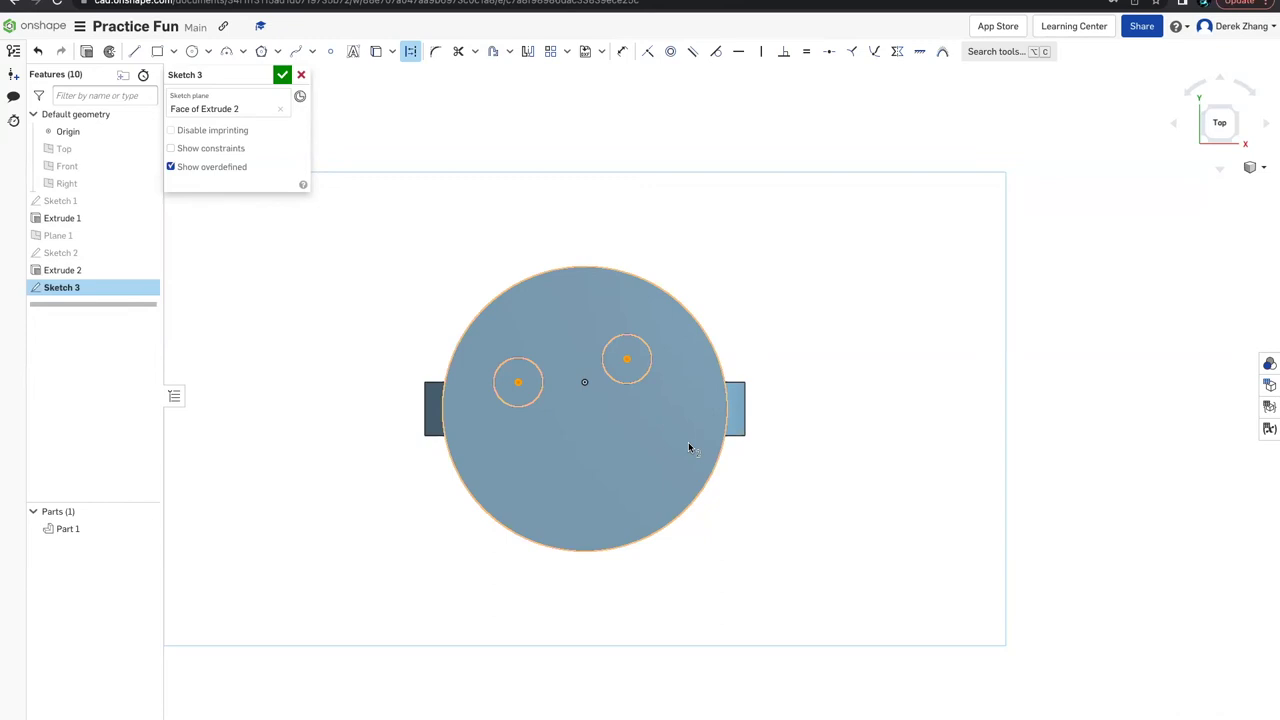
key(h)
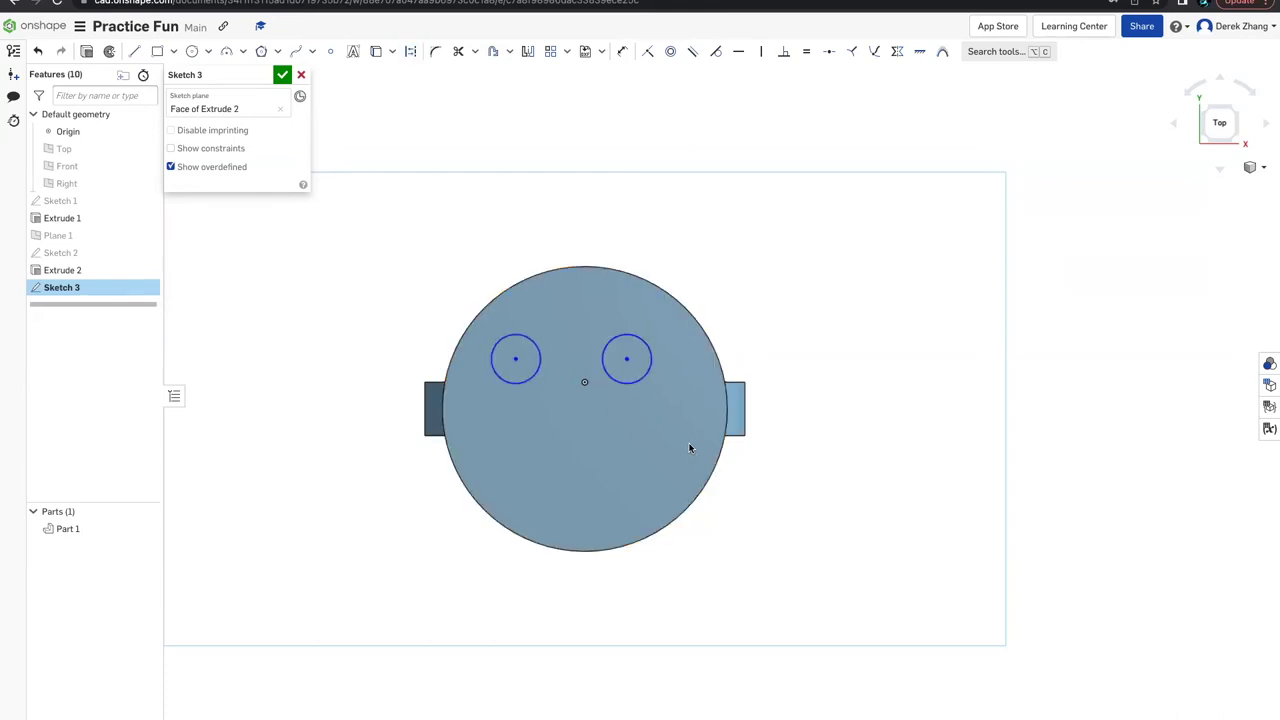
- Move the pair of small circles so their centres sit level with the origin on either side of it
mouse_move(626, 358)
mouse_down()
mouse_move(664, 368)
mouse_move(633, 293)
mouse_move(711, 177)
mouse_move(682, 343)
mouse_move(737, 260)
mouse_move(737, 231)
mouse_move(686, 263)
mouse_move(666, 401)
mouse_up()
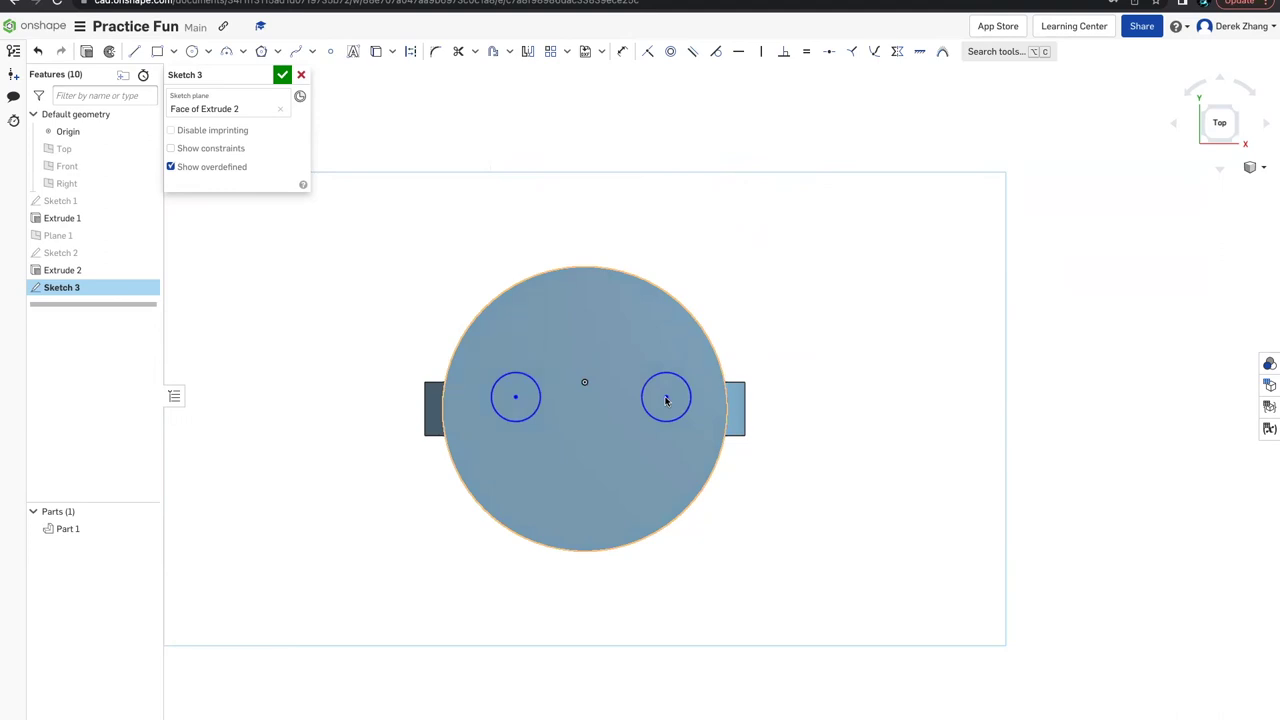
drag(666, 401, 666, 401)
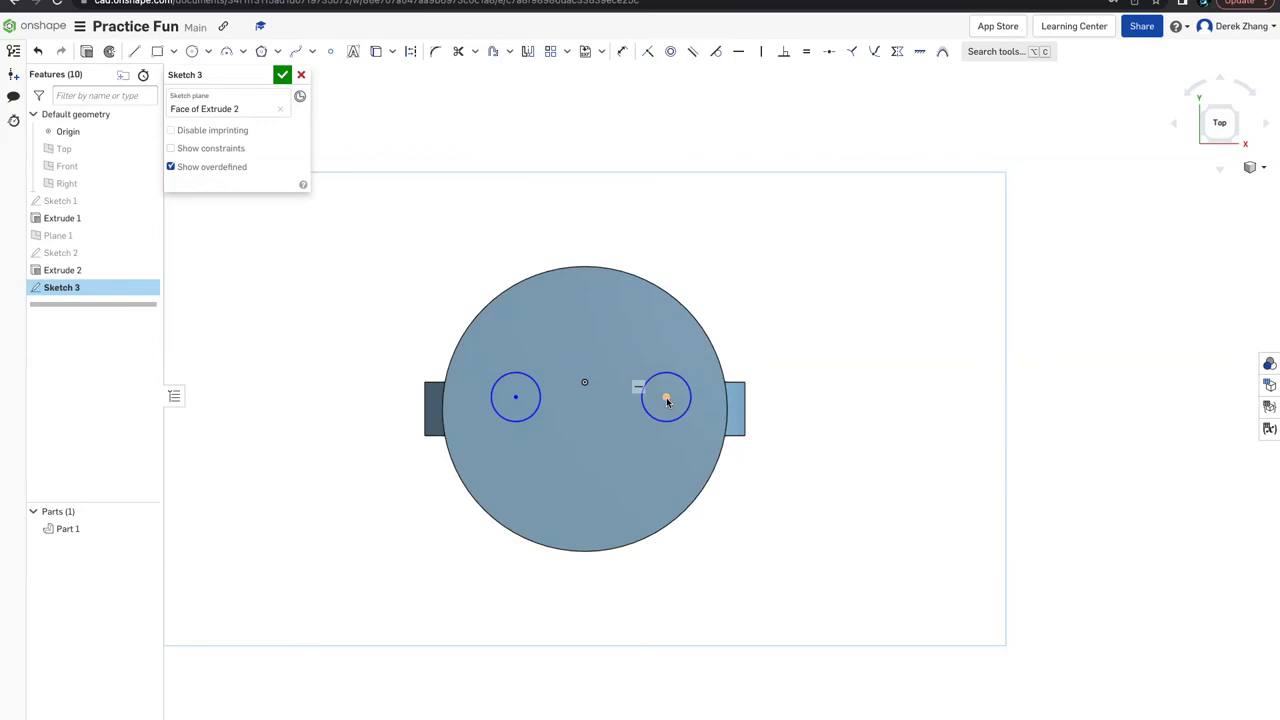
mouse_move(667, 400)
mouse_down()
mouse_move(654, 366)
mouse_move(648, 420)
mouse_move(652, 386)
mouse_up()
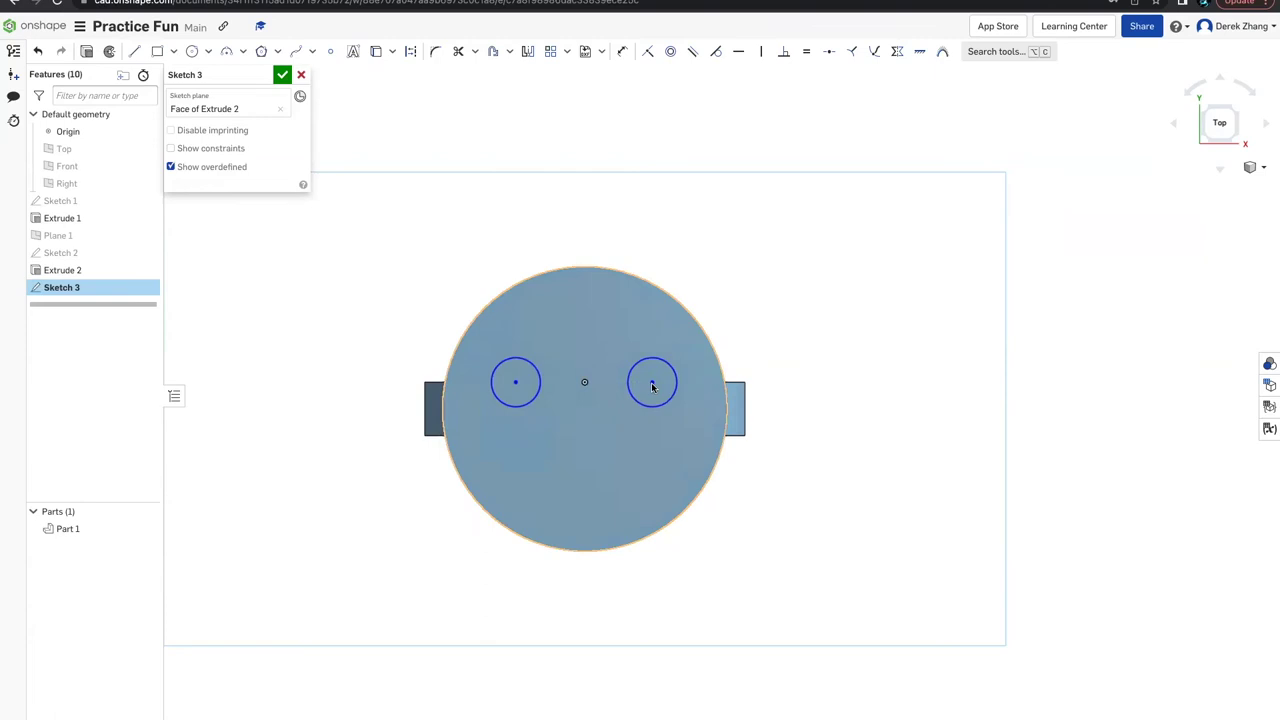
key(super+z)
mouse_move(667, 420)
mouse_down()
mouse_move(586, 420)
mouse_move(667, 422)
mouse_move(649, 435)
mouse_up()
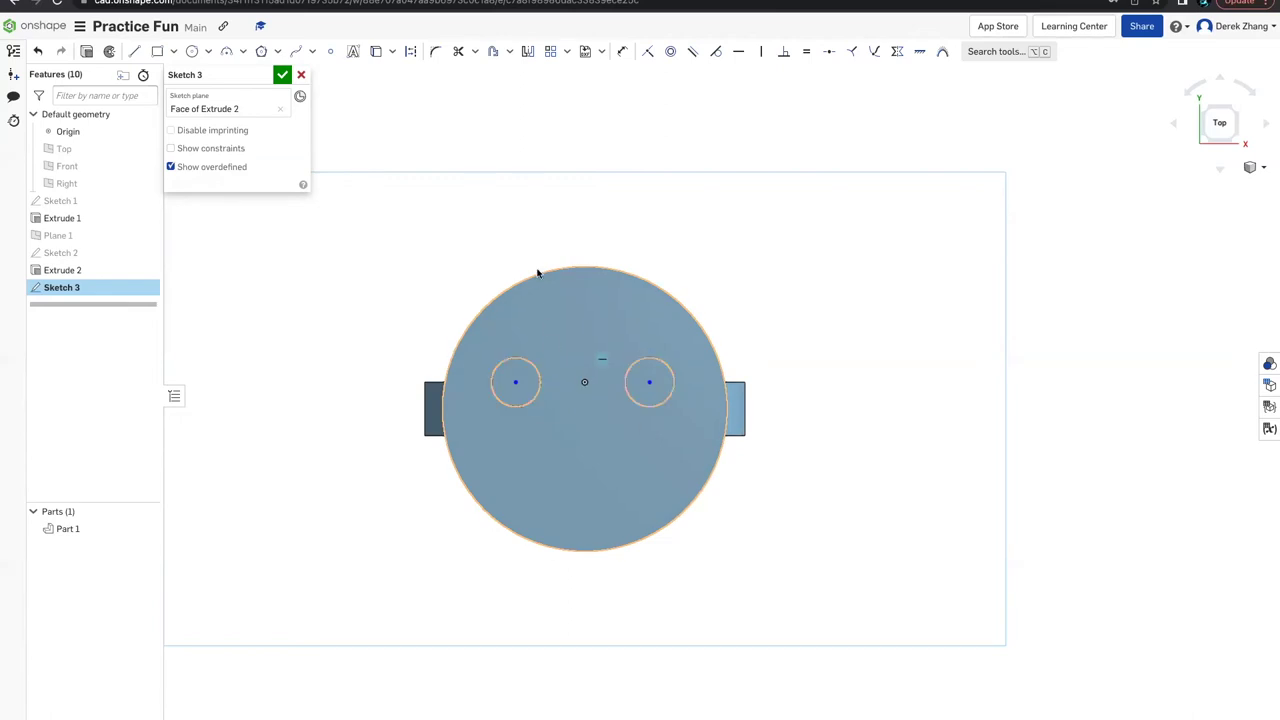
- Draw a horizontal line about 7.5 mm long between the centres of the two small circles
click(134, 51)
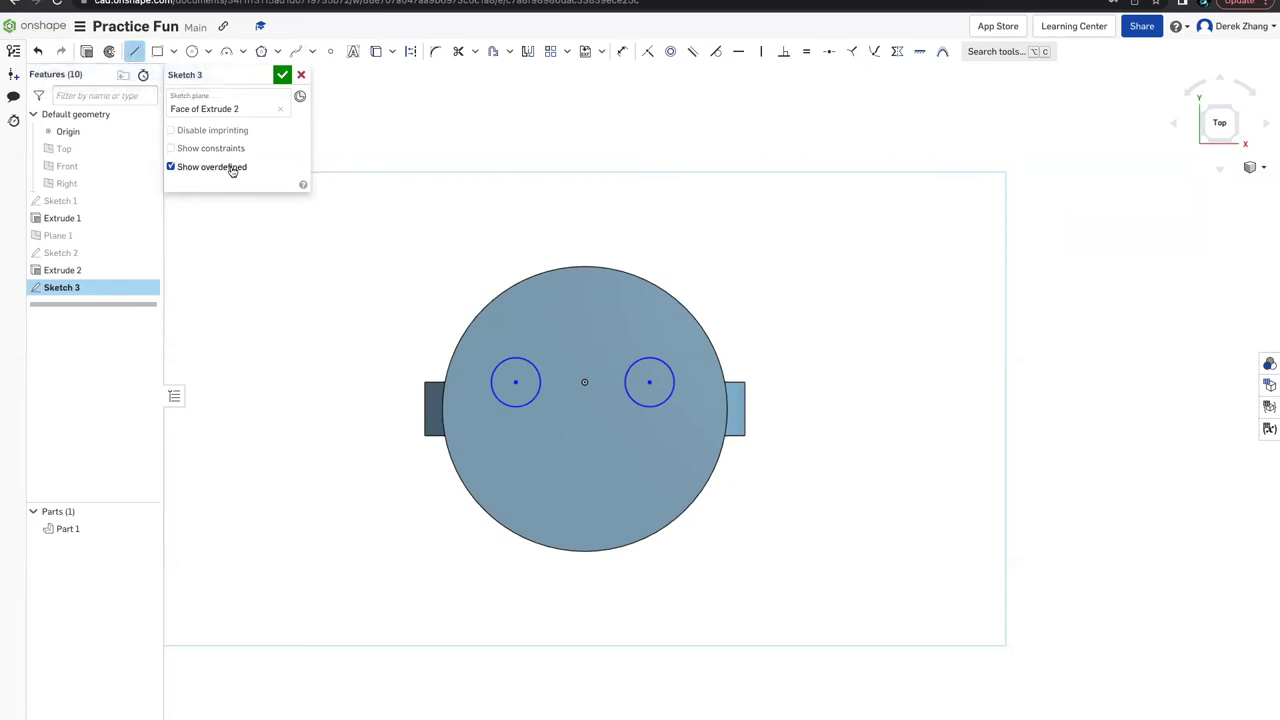
click(516, 383)
click(649, 382)
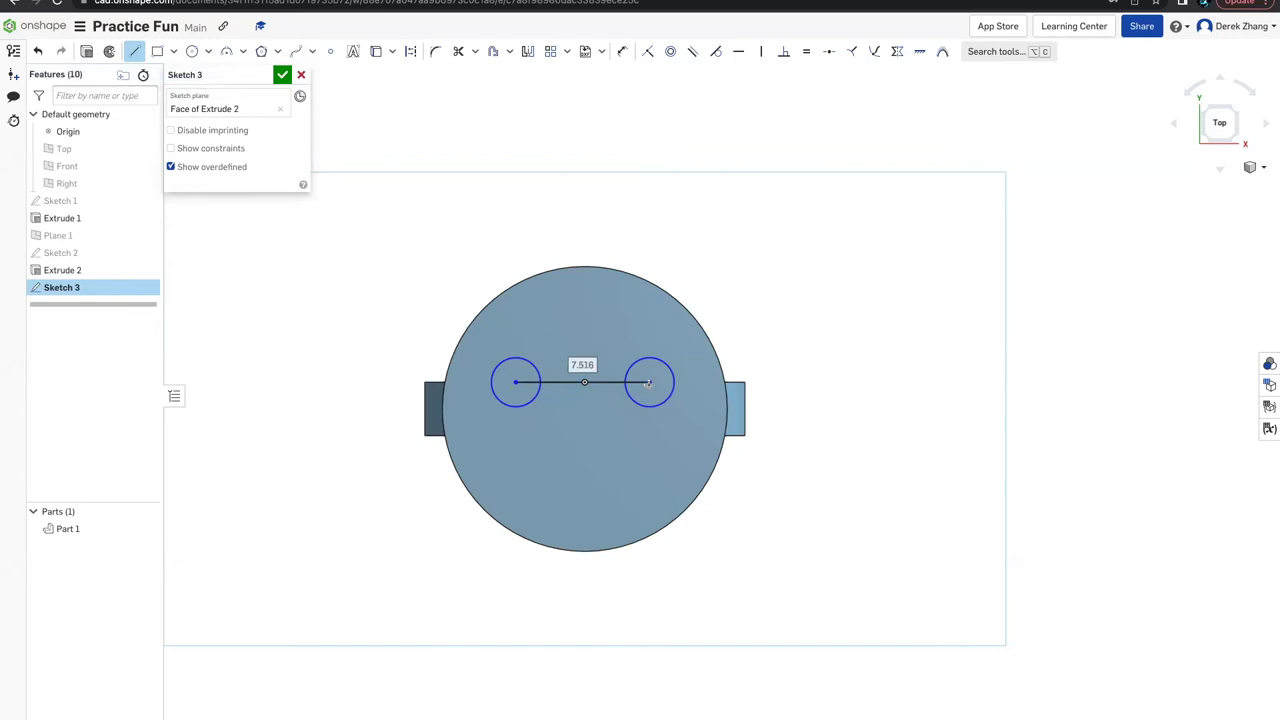
click(135, 51)
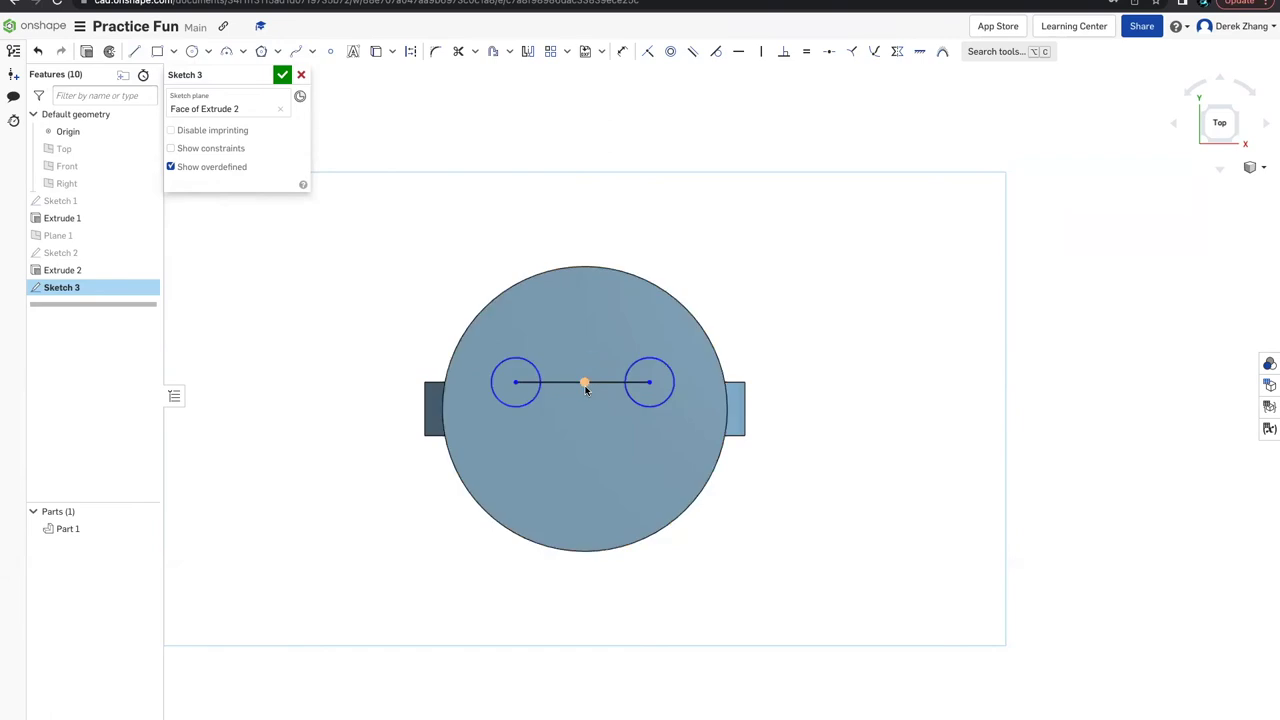
- Constrain the origin to the midpoint of the connecting line and pull the two circles slightly closer together
click(585, 385)
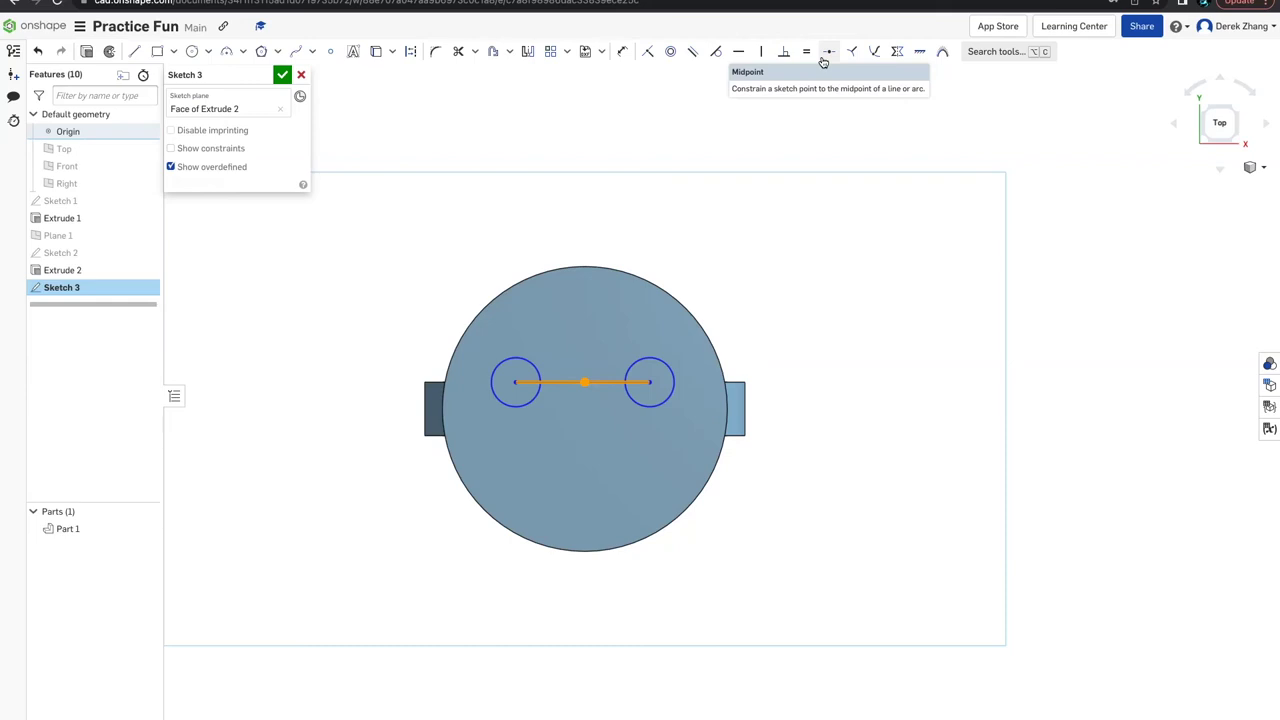
click(823, 60)
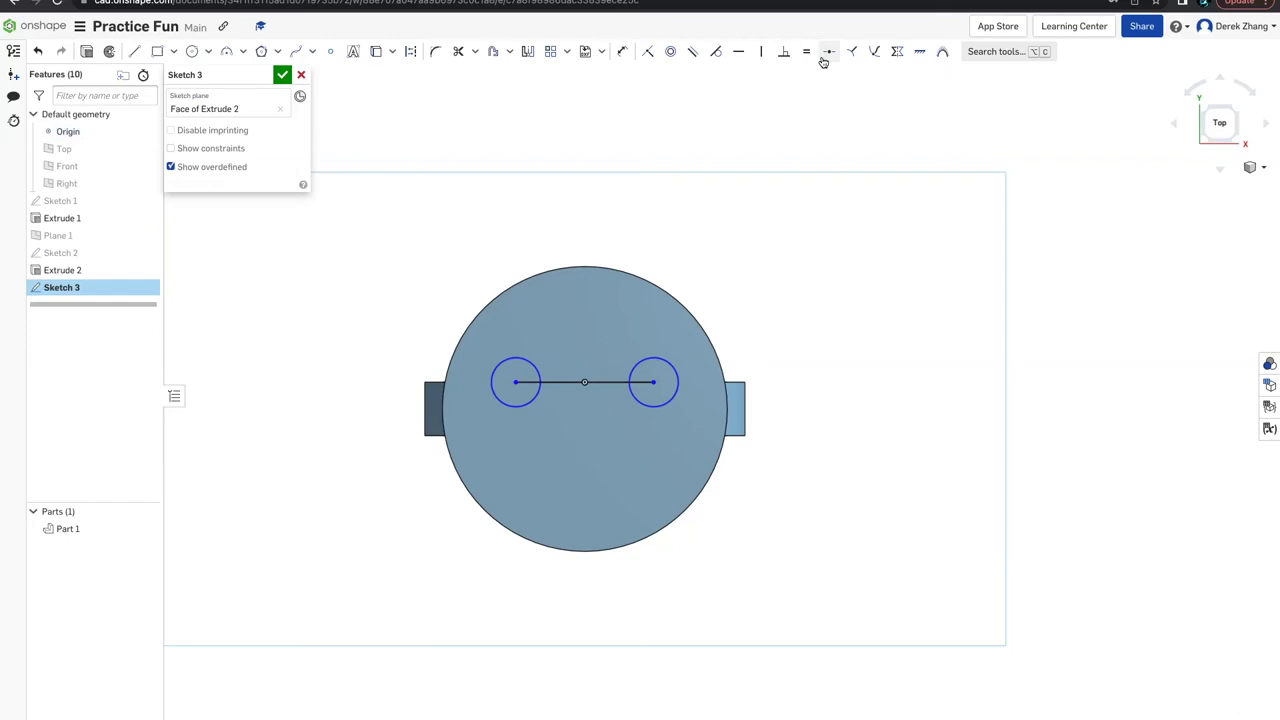
click(652, 387)
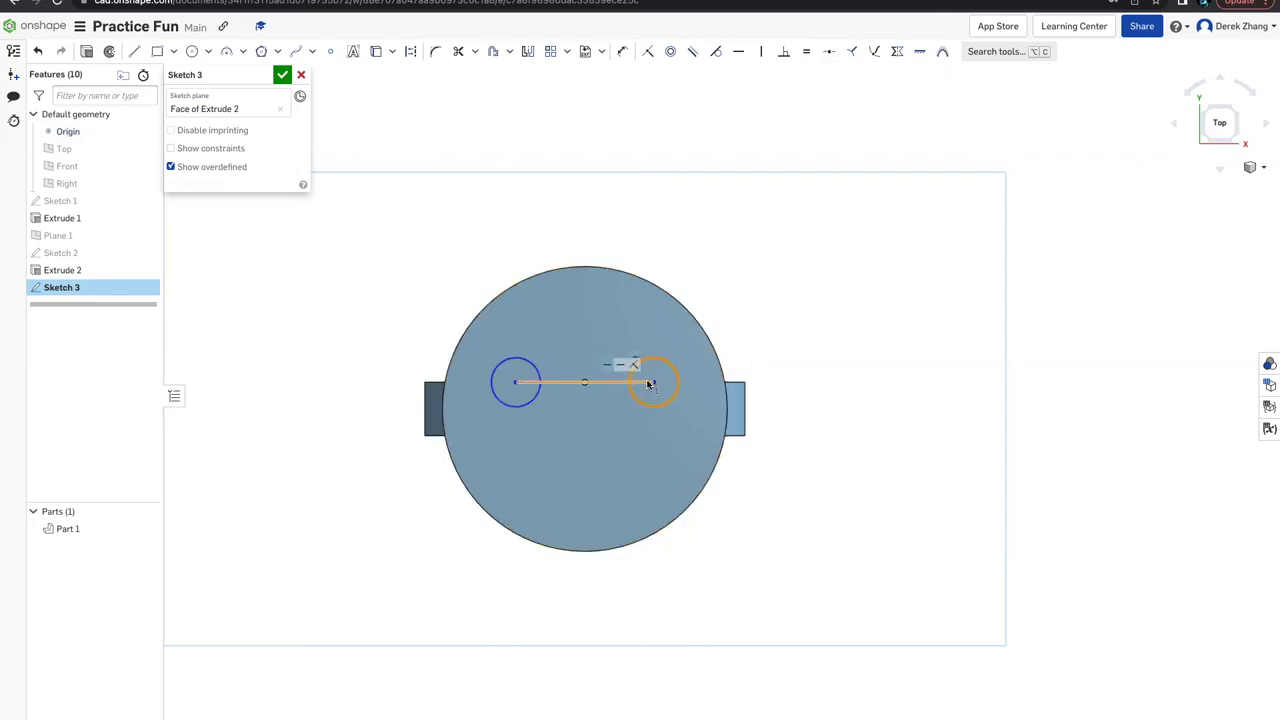
mouse_move(652, 385)
mouse_down()
mouse_move(729, 383)
mouse_move(607, 381)
mouse_move(660, 382)
mouse_move(643, 384)
mouse_up()
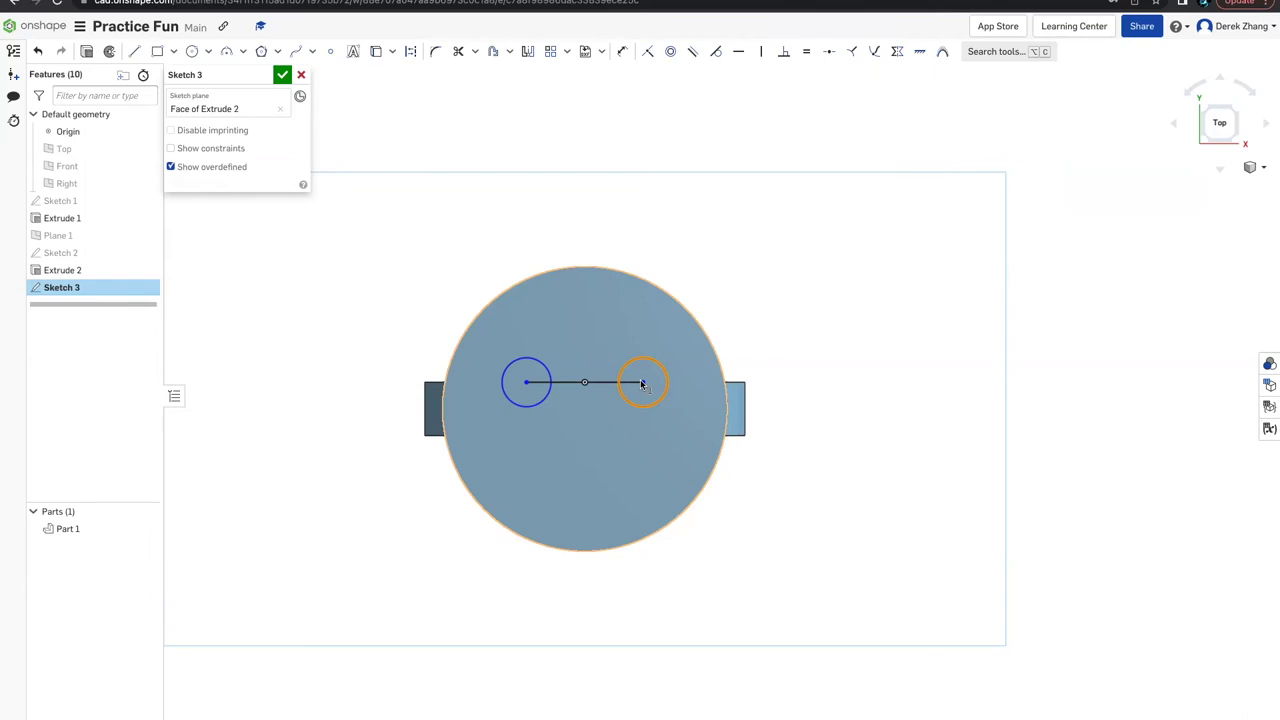
- Sketch a smile-shaped three-point arc with a radius of about 4.1 mm below the eye circles and make its centre coincident with the origin
click(222, 55)
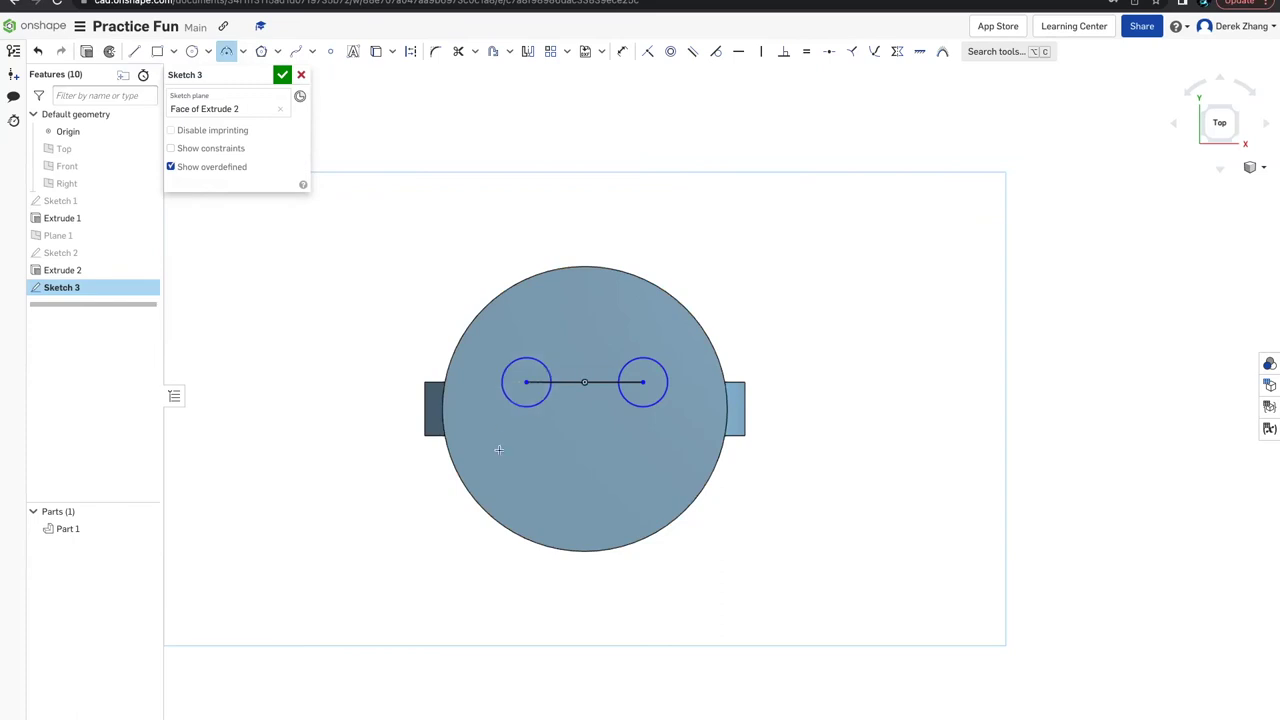
click(643, 467)
click(593, 506)
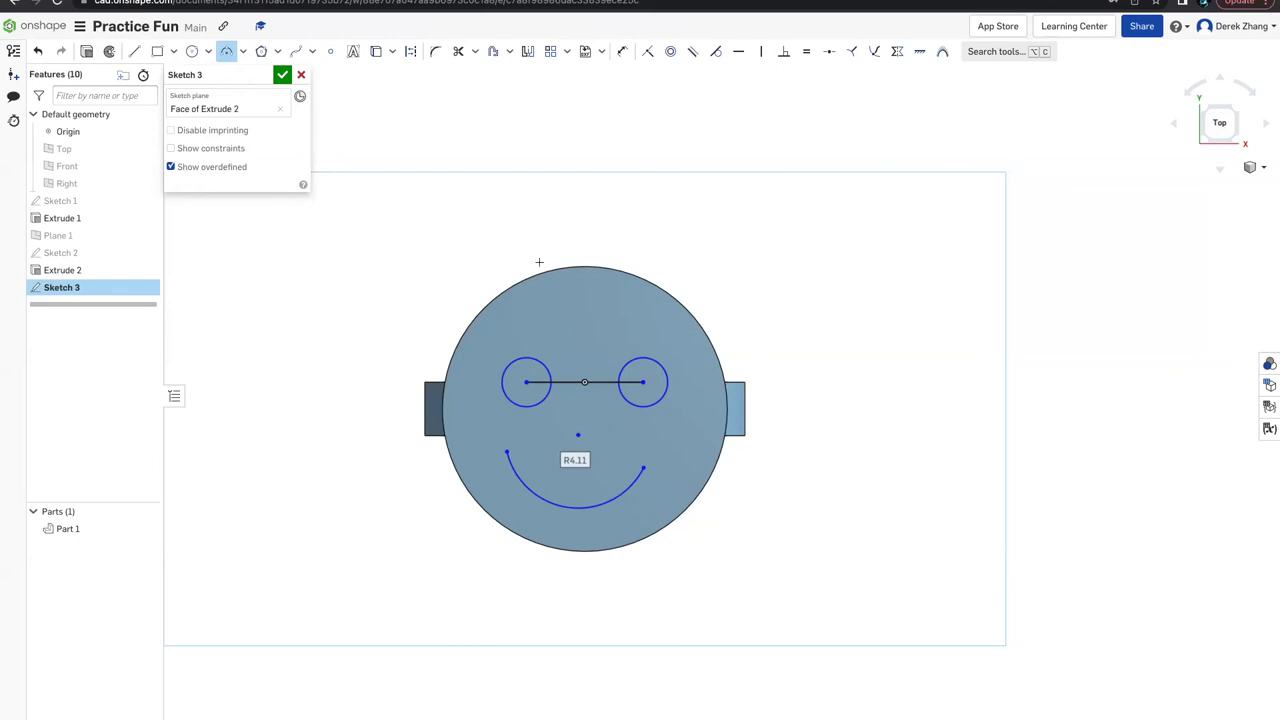
click(227, 51)
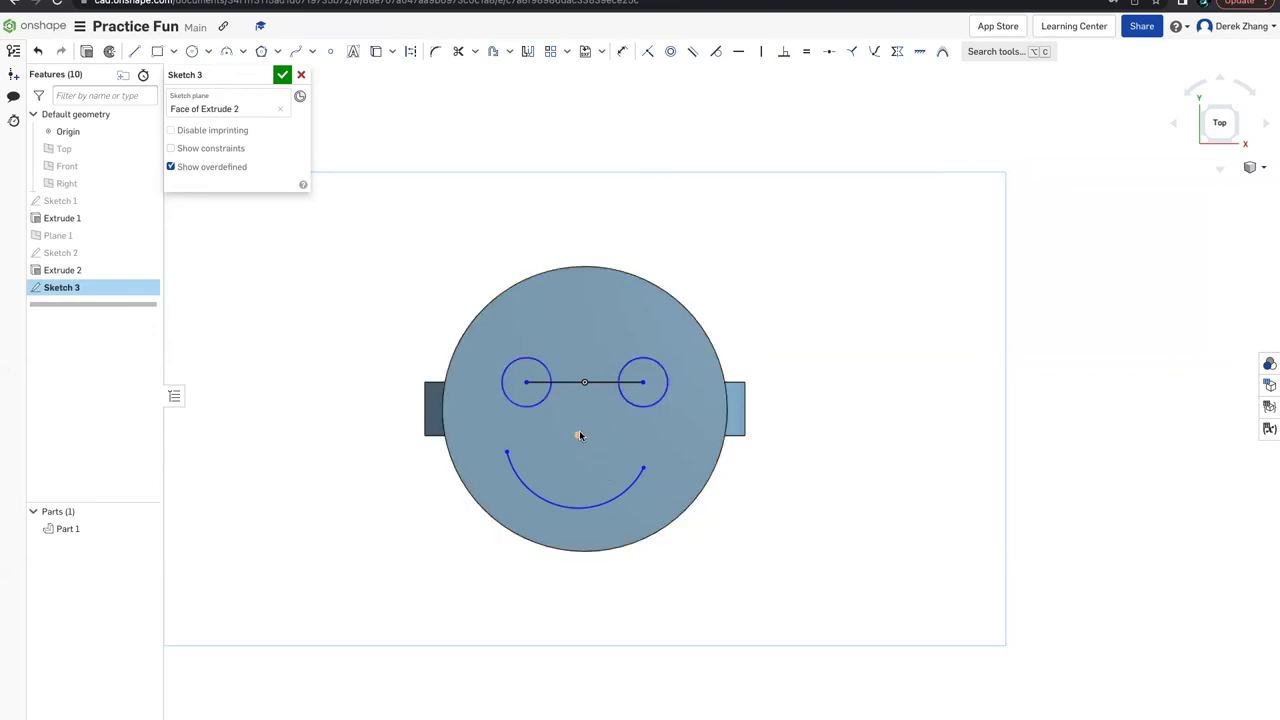
key(o)
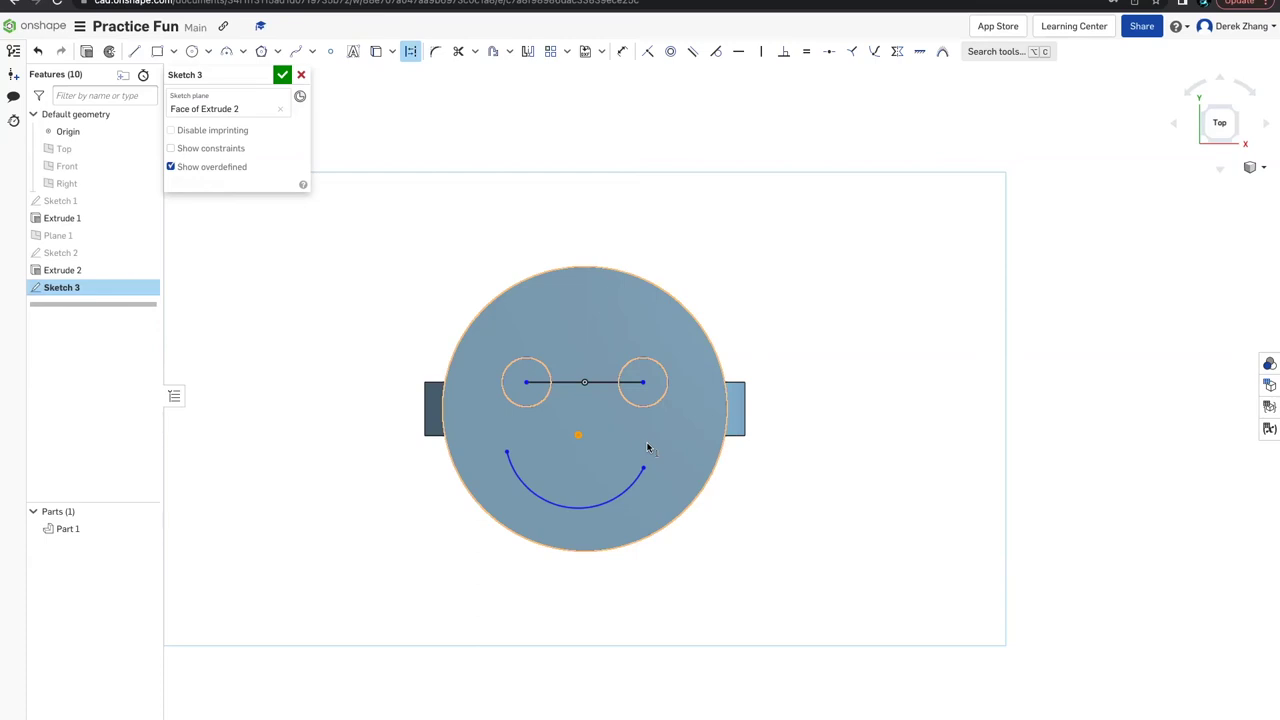
drag(580, 436, 585, 388)
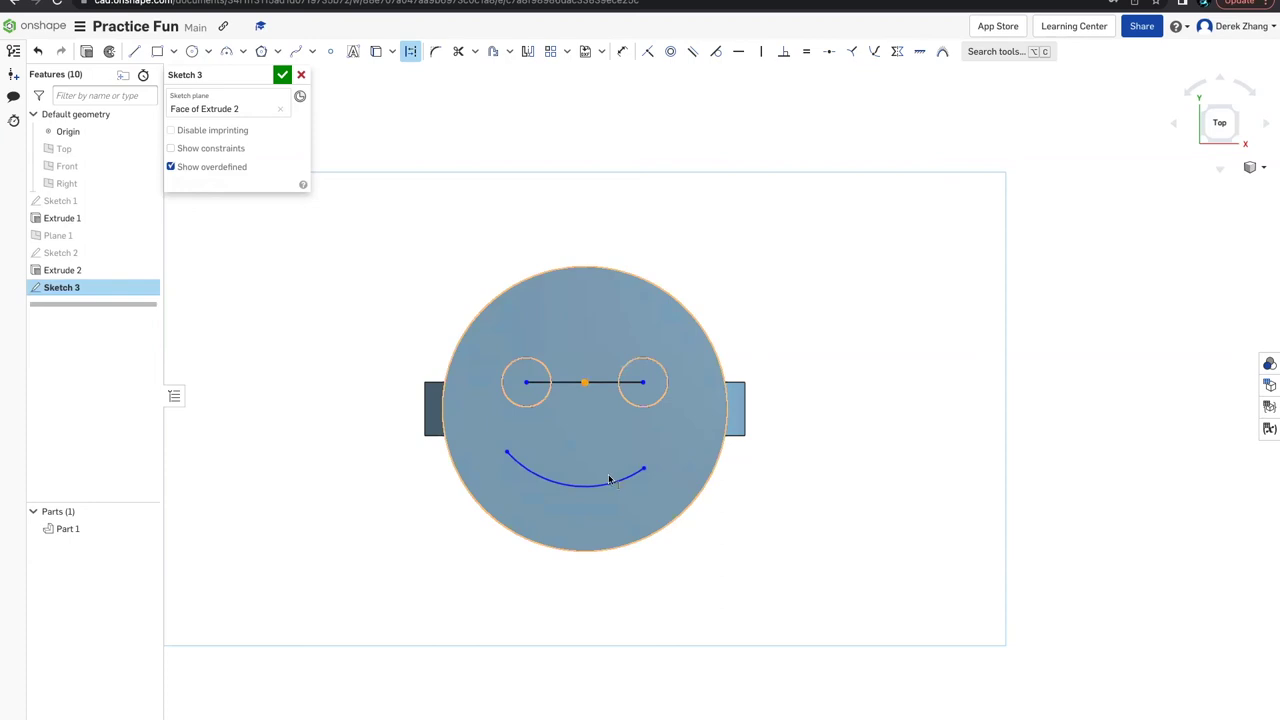
- Enlarge the smile arc slightly and sketch a smaller three-point arc with a radius of about 1.75 mm above it
drag(614, 483, 652, 469)
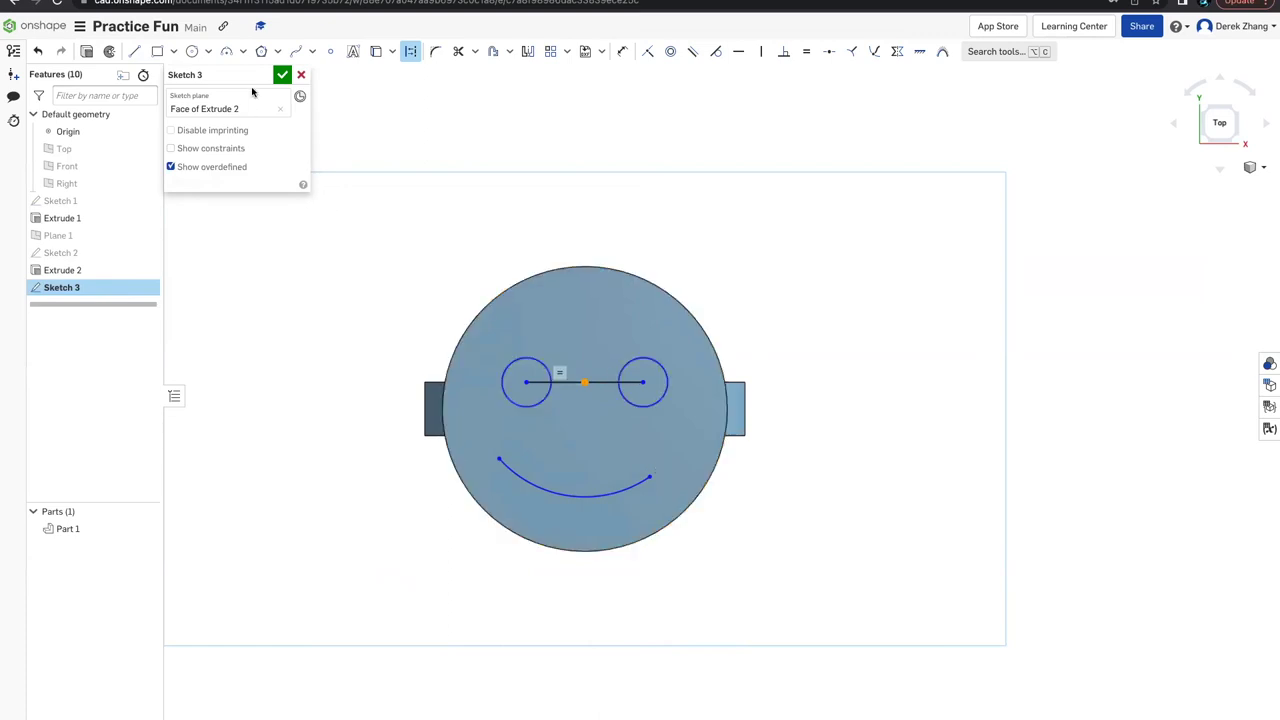
click(232, 57)
click(538, 431)
click(599, 431)
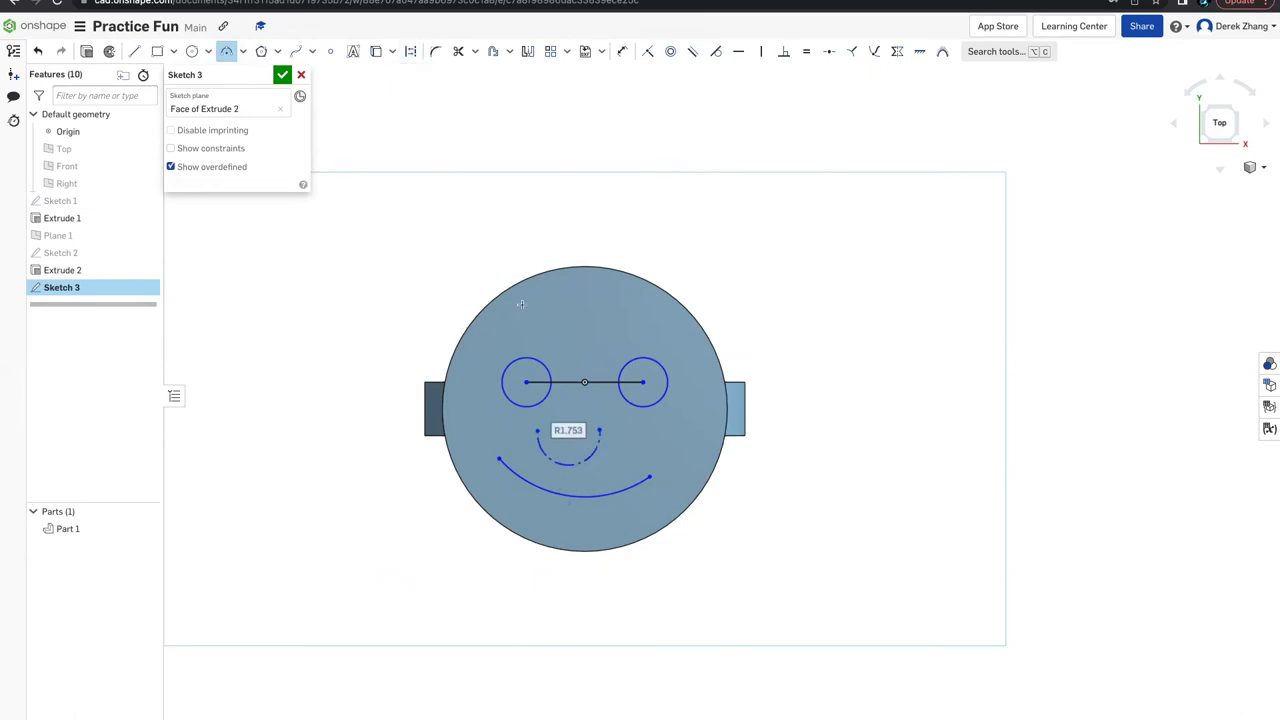
click(585, 460)
key(Escape)
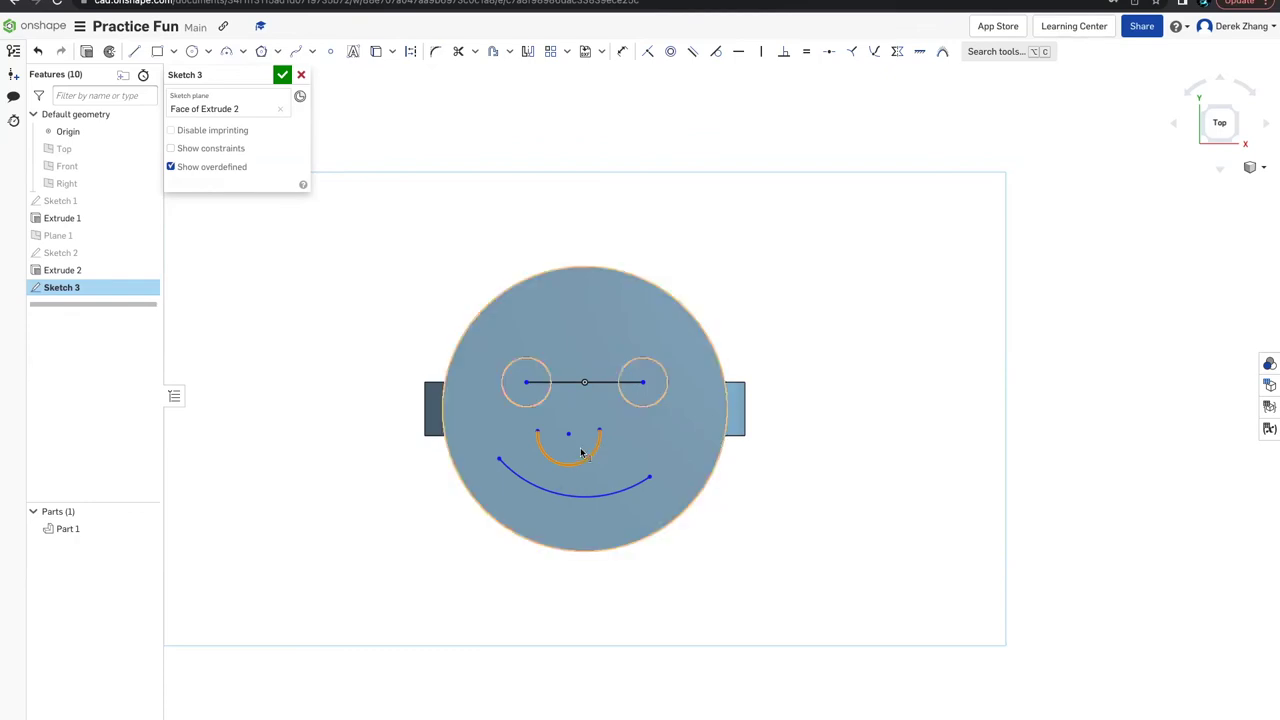
- Move the small arc's centre below the origin, widening the arc, and make that centre coincident with the origin
drag(569, 434, 584, 413)
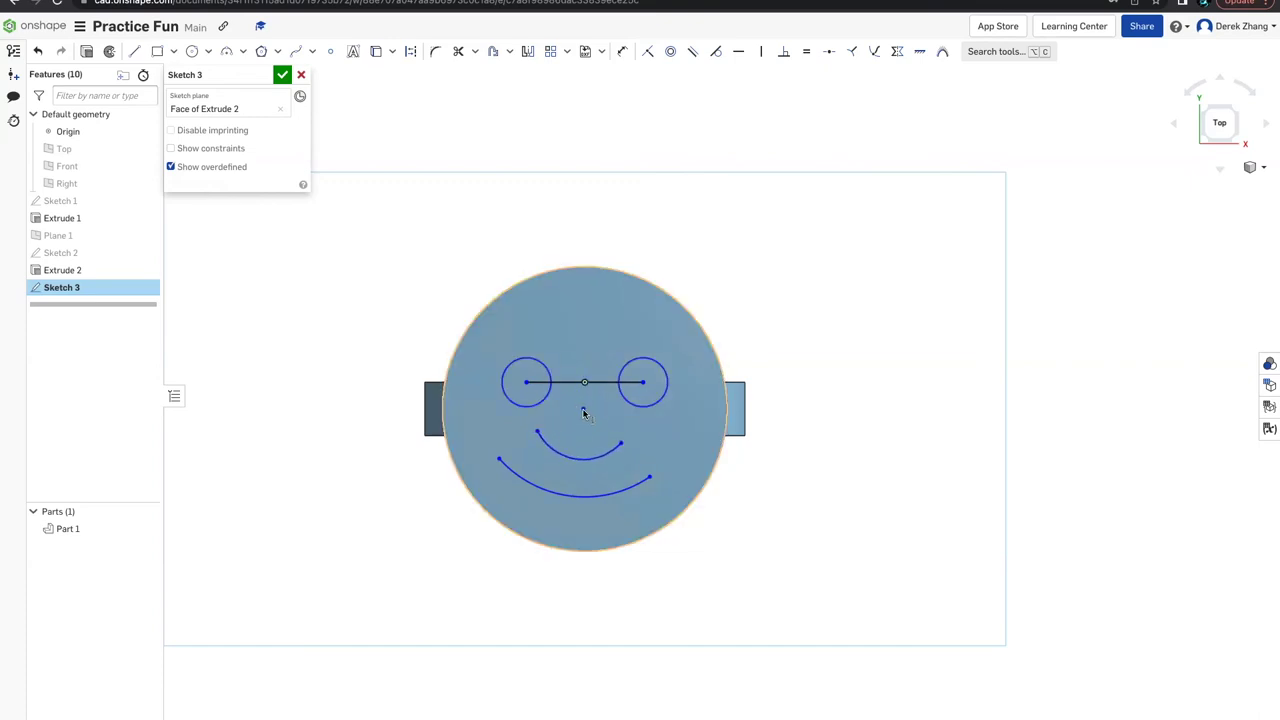
click(584, 410)
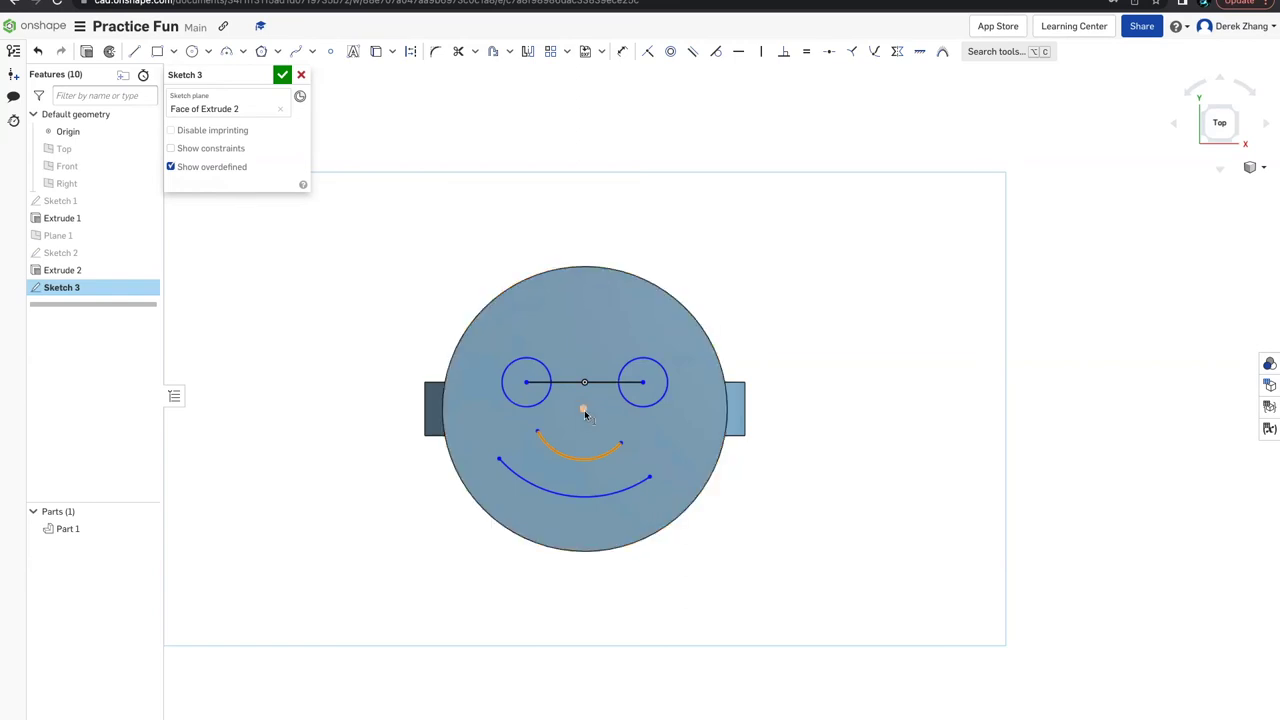
click(617, 442)
click(585, 385)
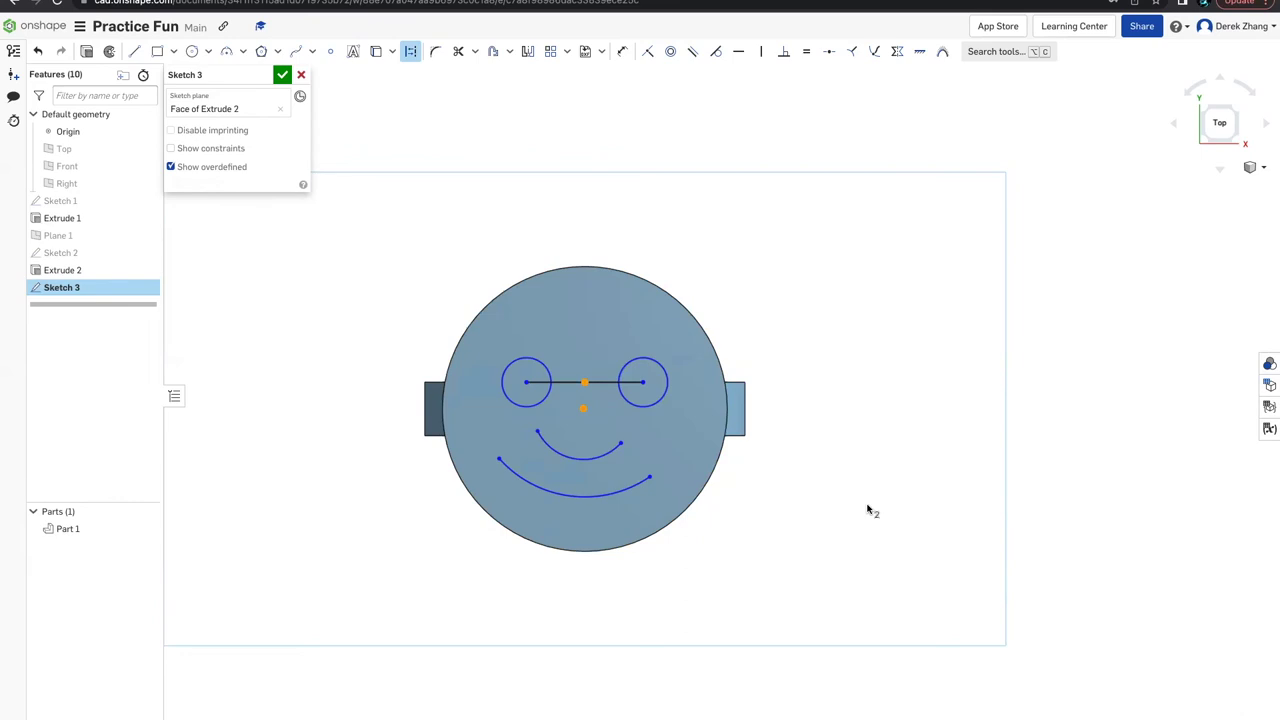
key(i)
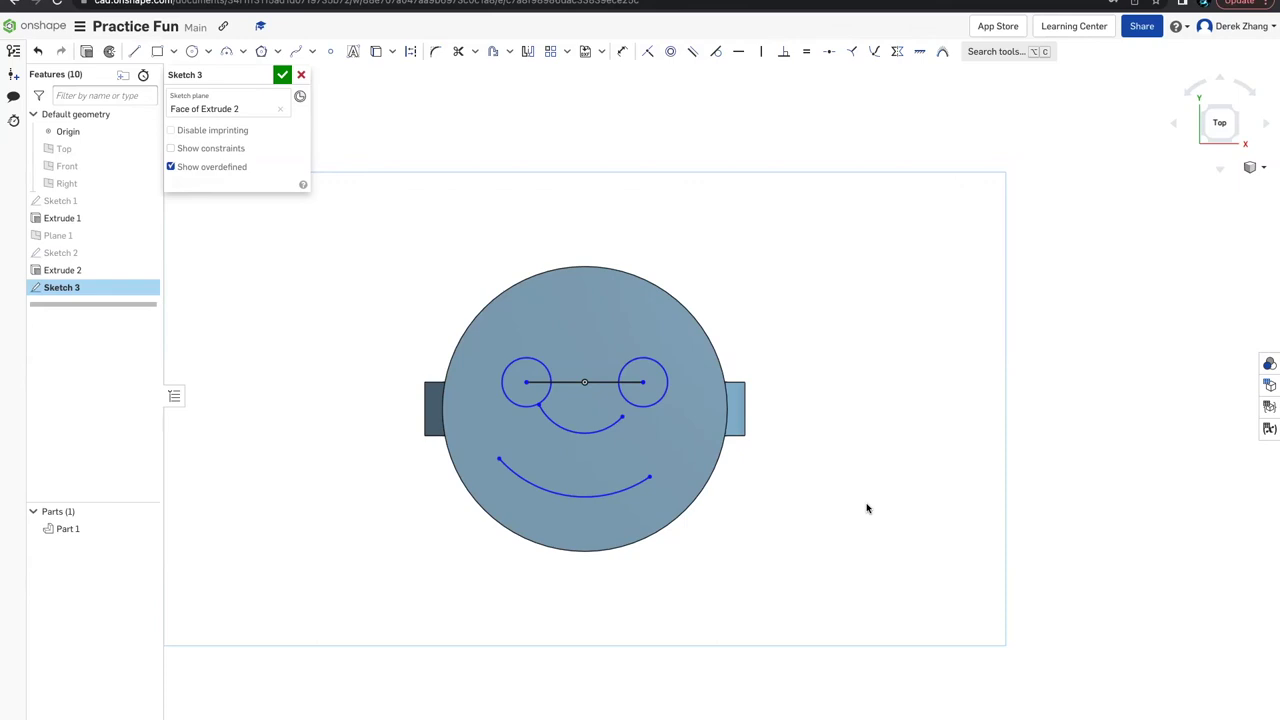
- Draw two straight lines from the origin to the left and right ends of the larger smile arc
key(l)
click(585, 382)
click(498, 458)
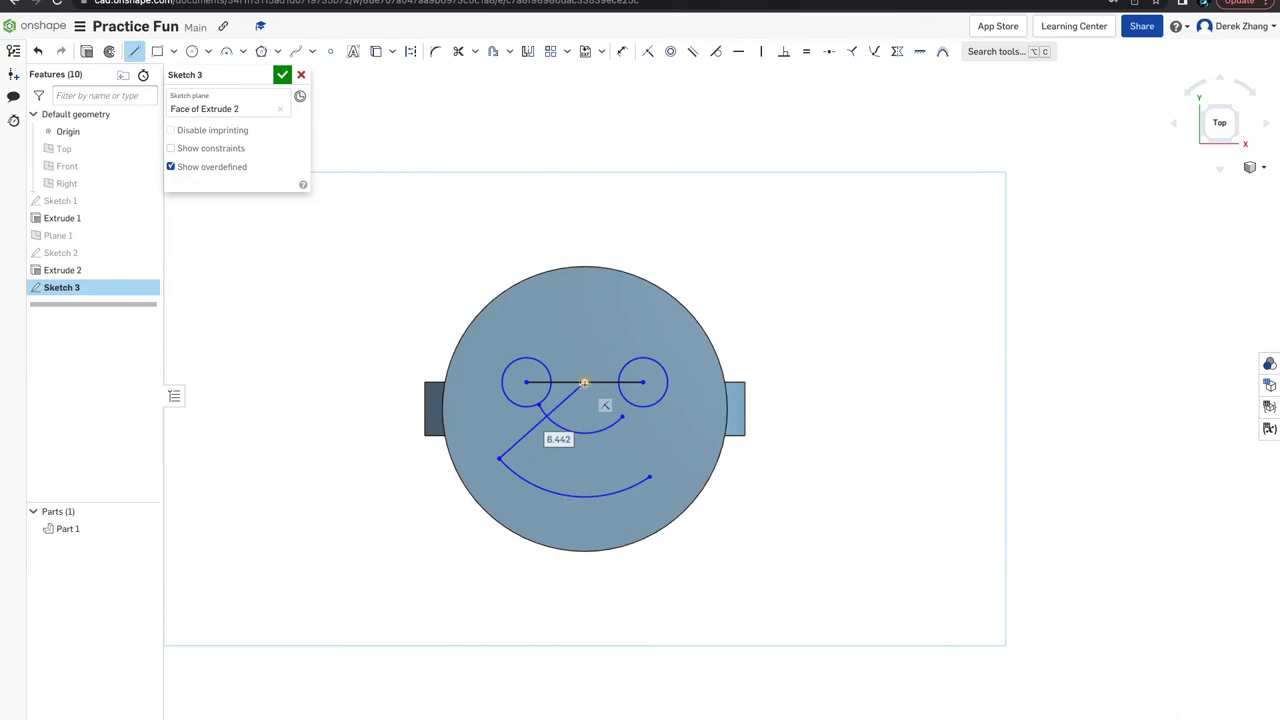
click(584, 382)
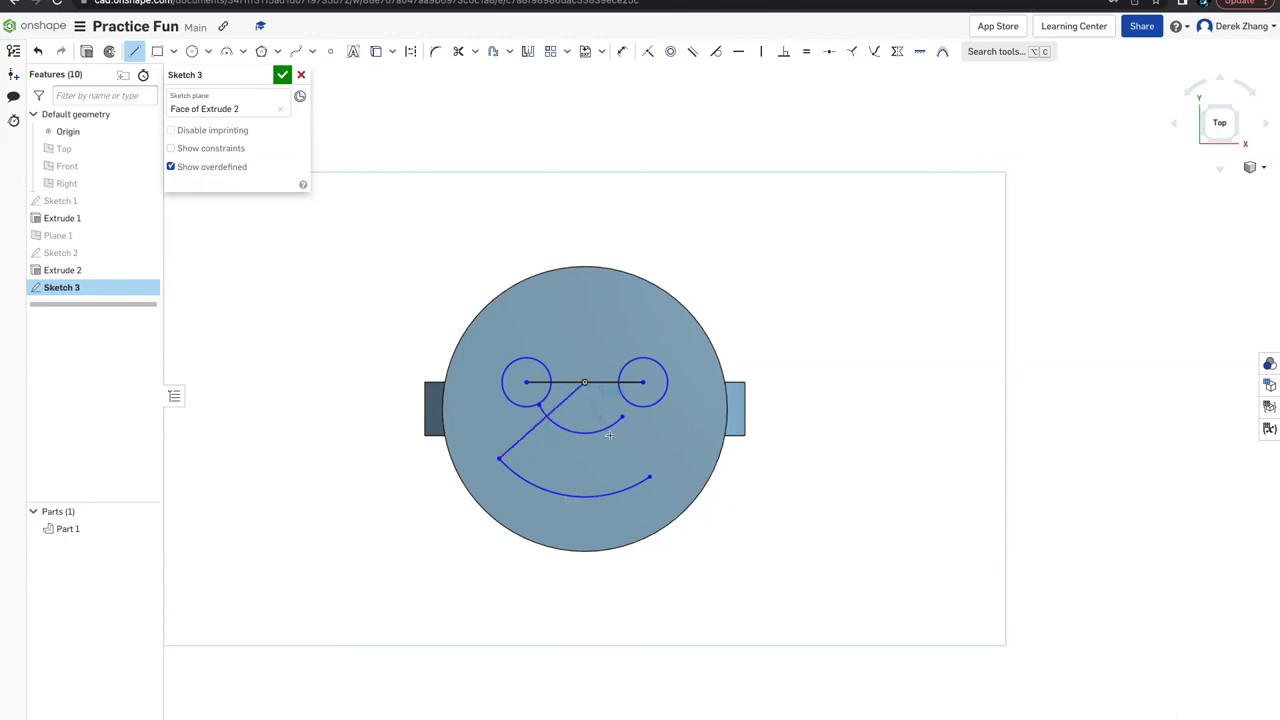
click(647, 476)
key(Escape)
- Make both endpoints of the small inner arc coincident with the two lines running from the origin
click(560, 427)
drag(542, 414, 539, 408)
click(531, 429)
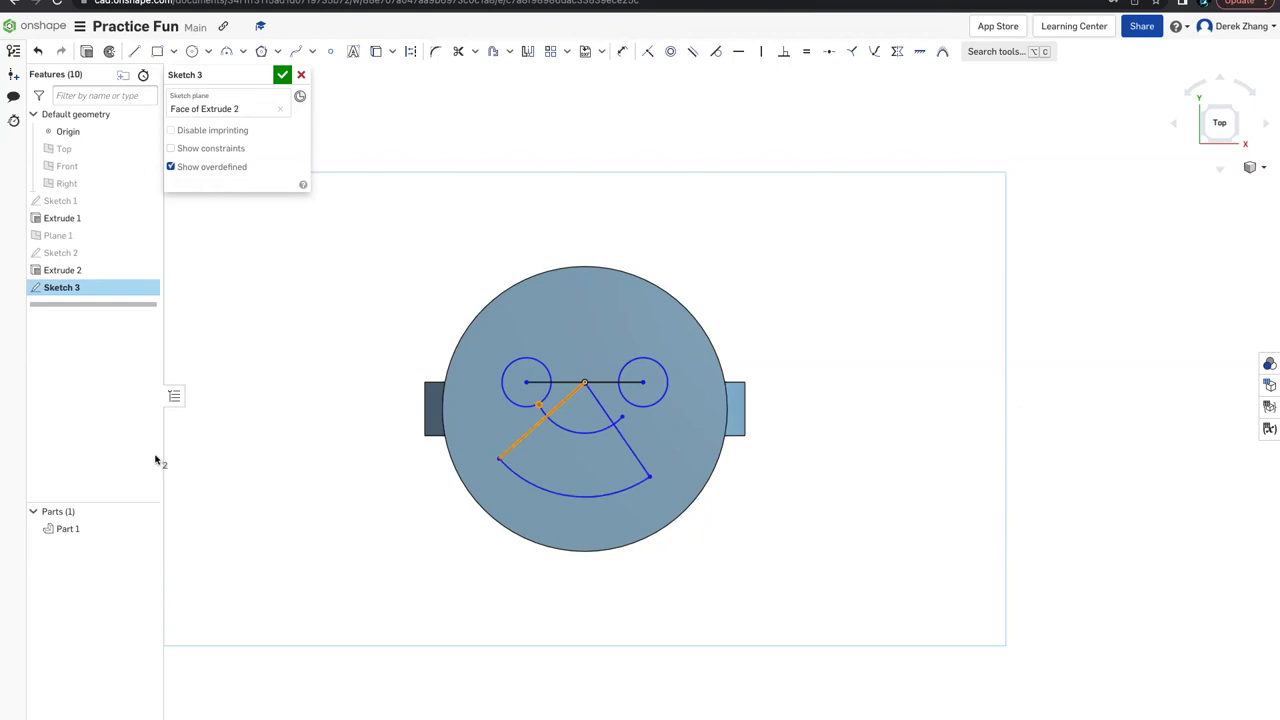
key(Delete)
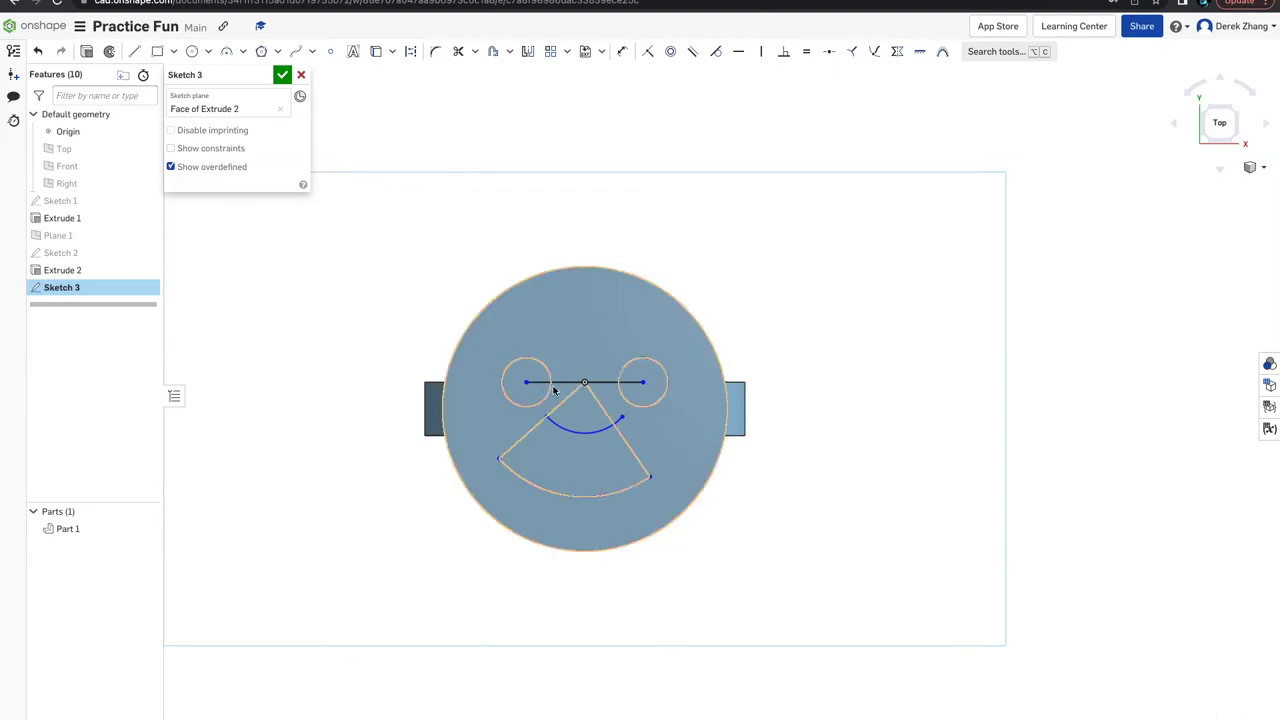
click(626, 440)
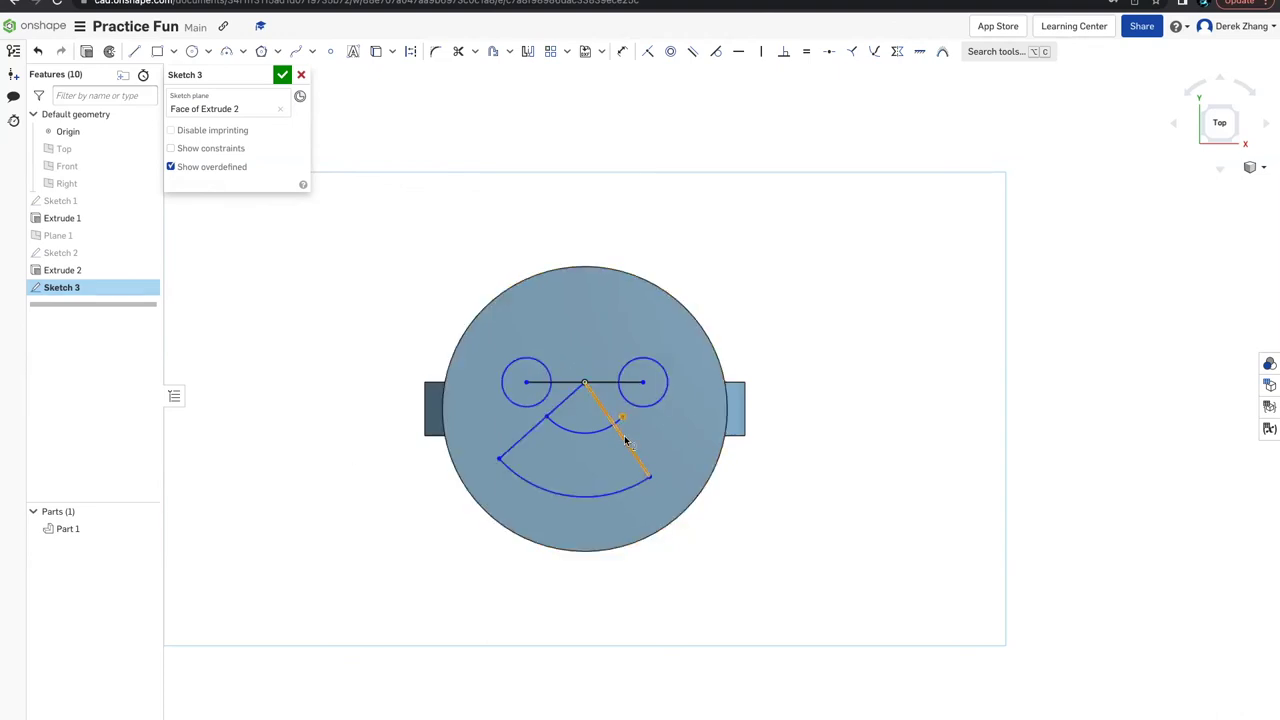
key(i)
key(m)
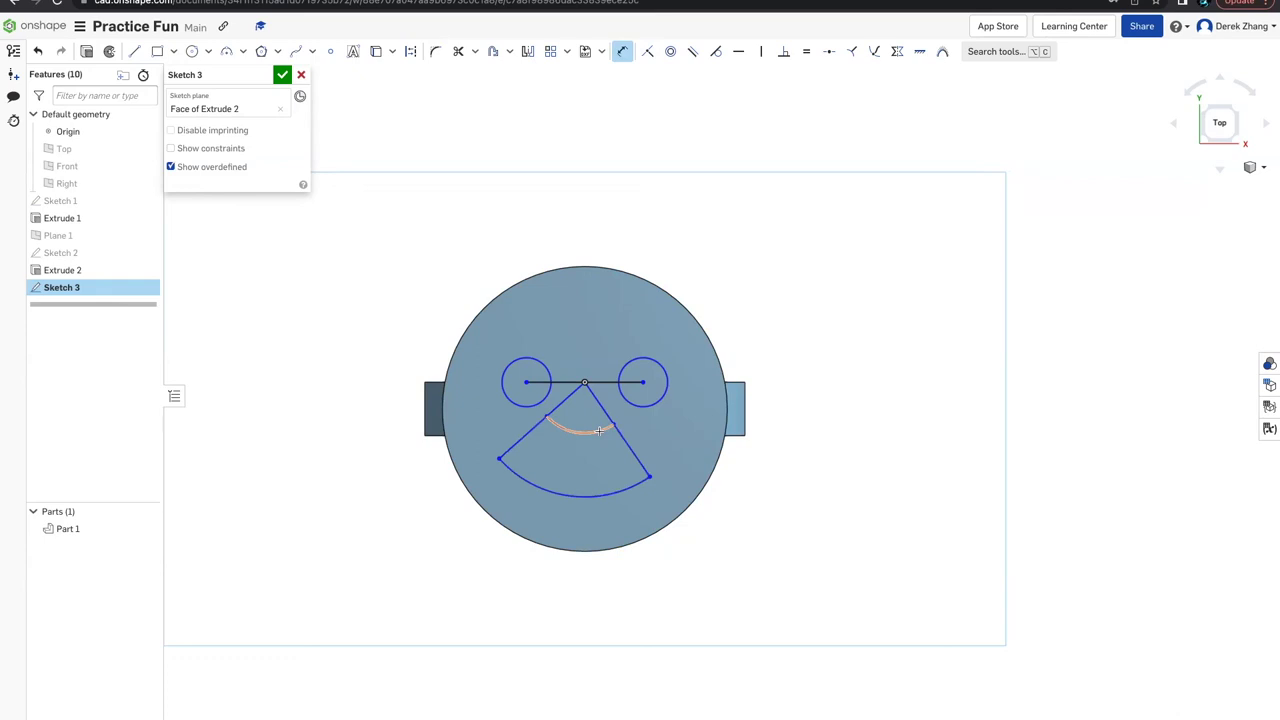
click(598, 431)
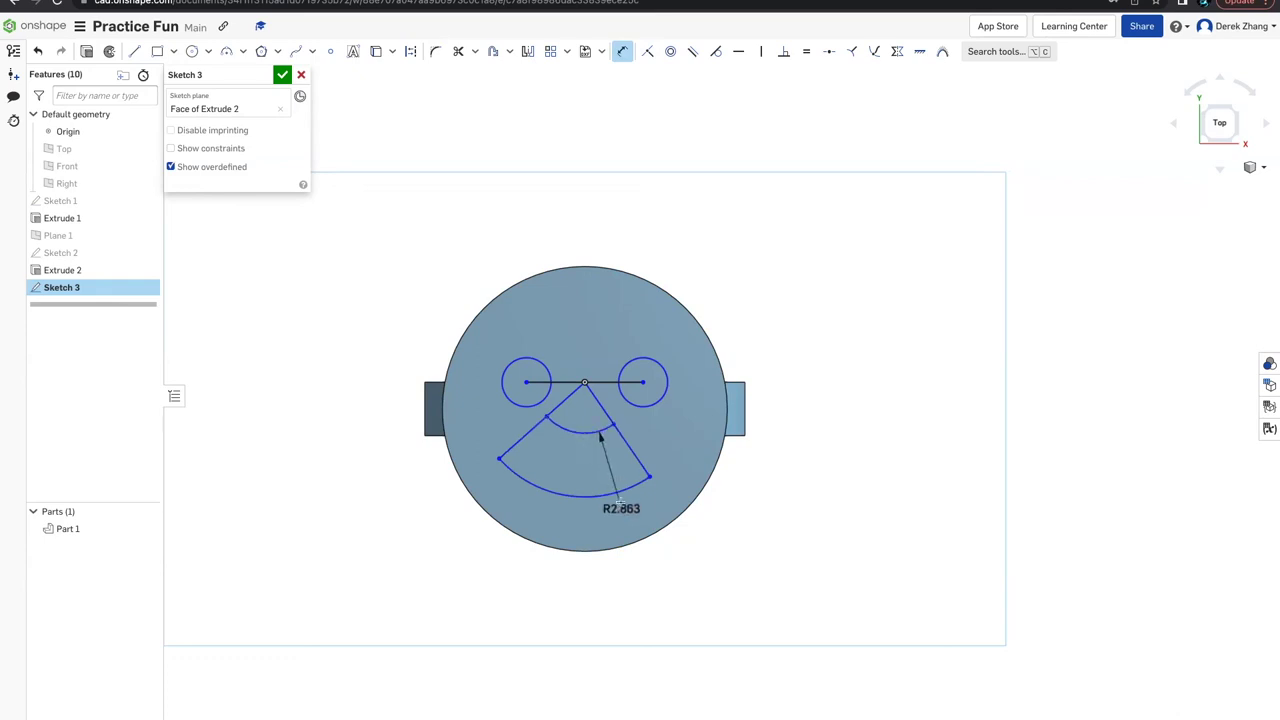
click(600, 494)
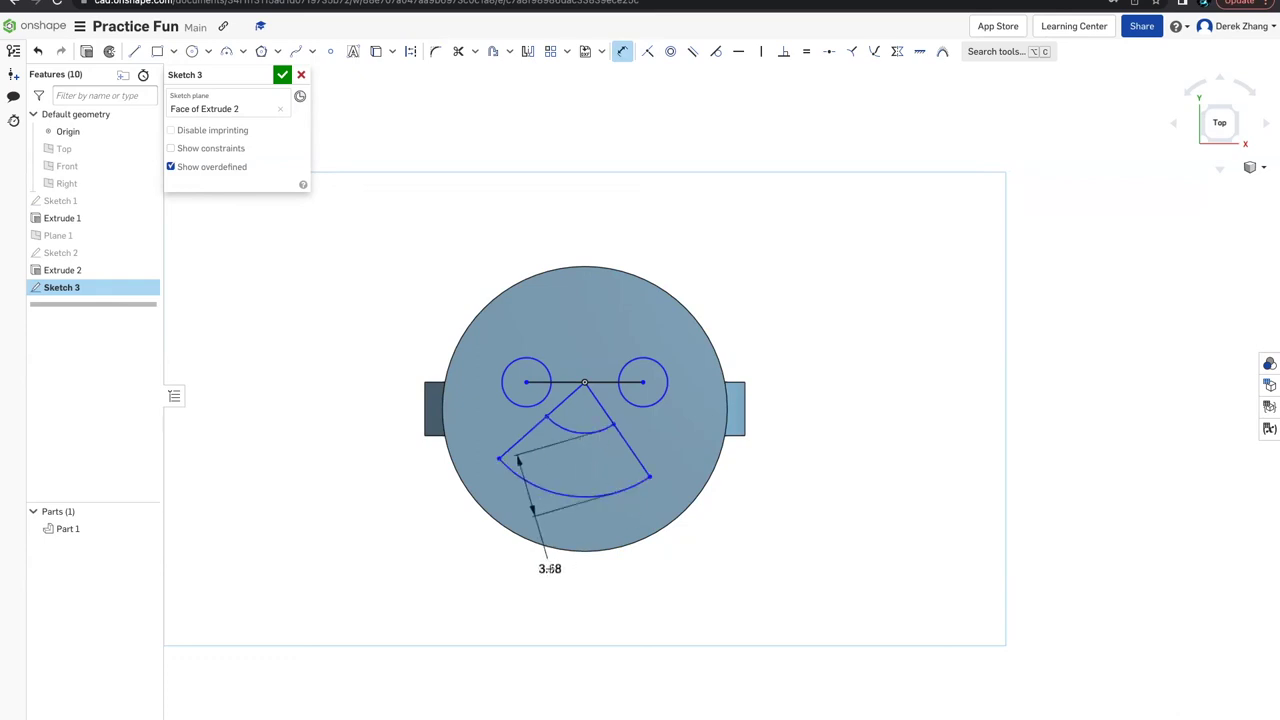
key(Escape)
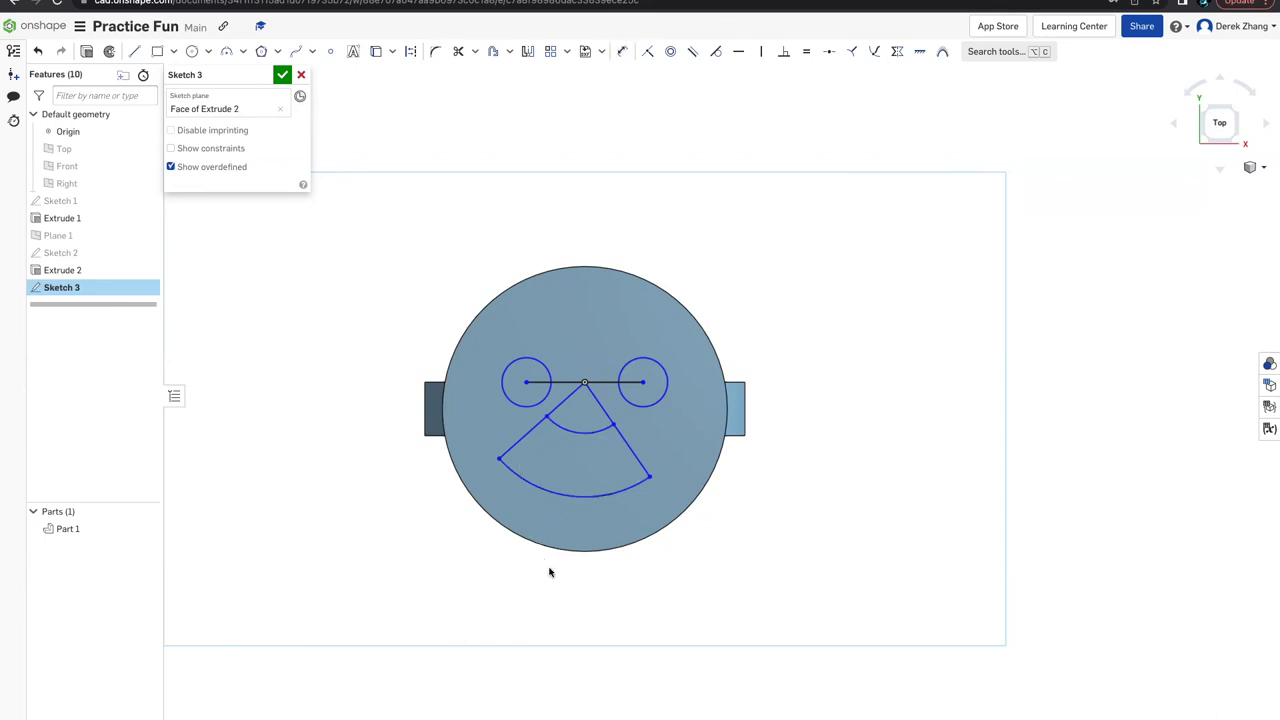
- Dimension the gap between the inner and outer smile arcs as 1 mm and pull the smile slightly farther from the origin
click(576, 433)
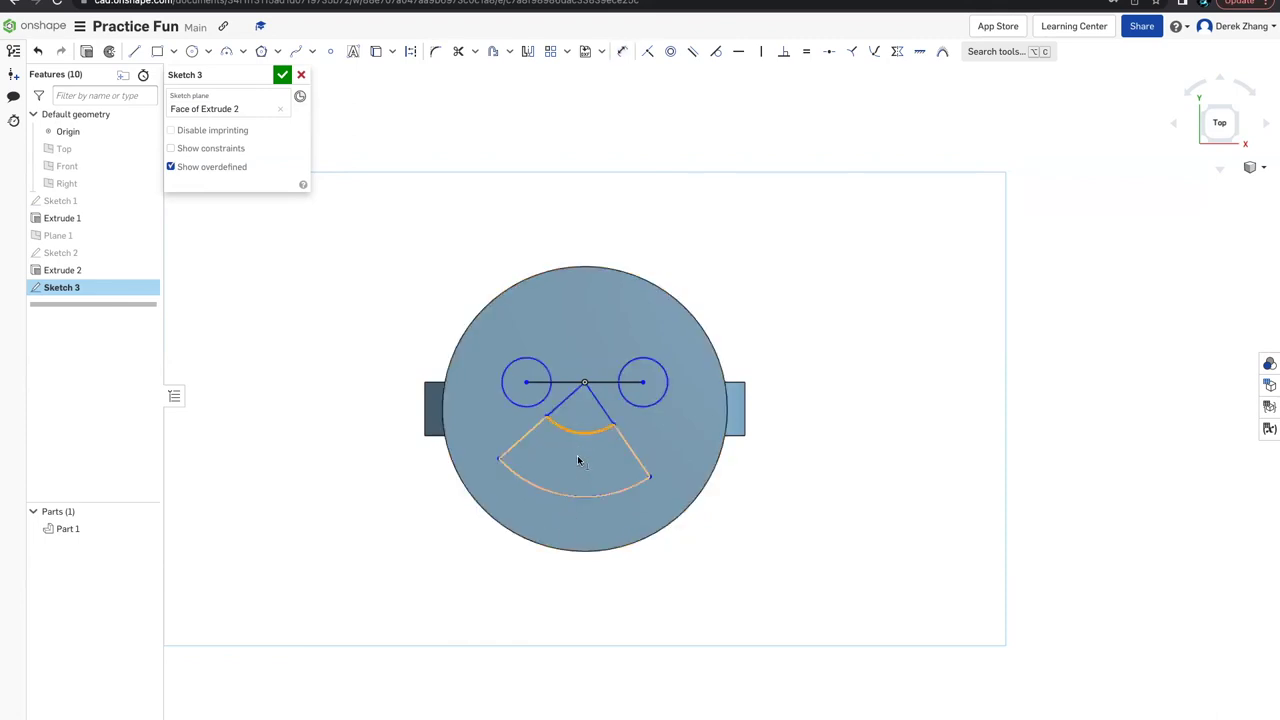
click(584, 494)
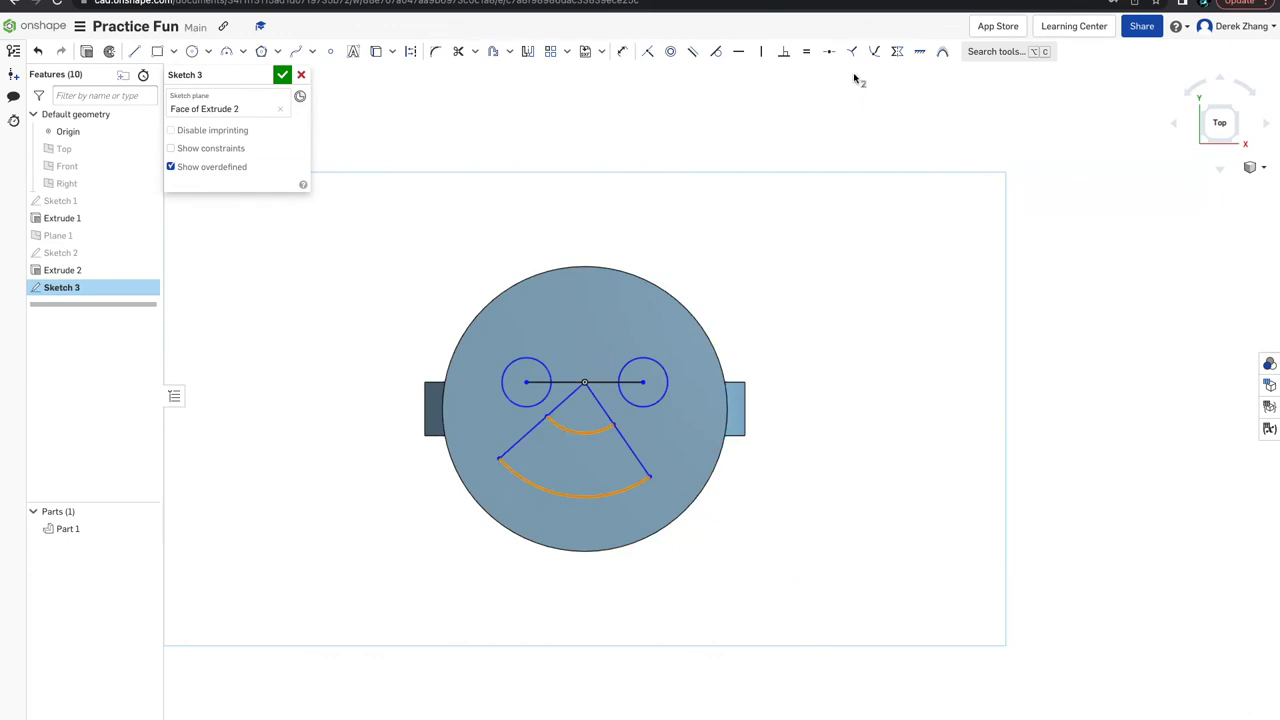
click(622, 52)
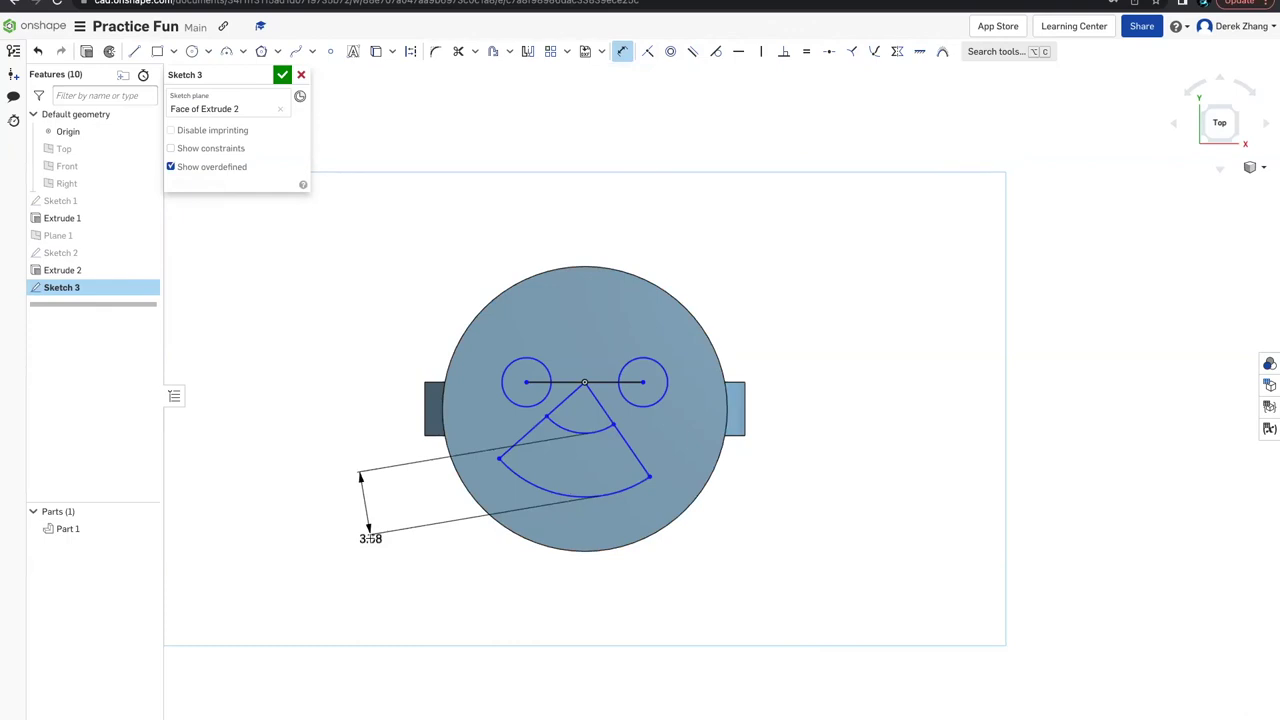
click(350, 497)
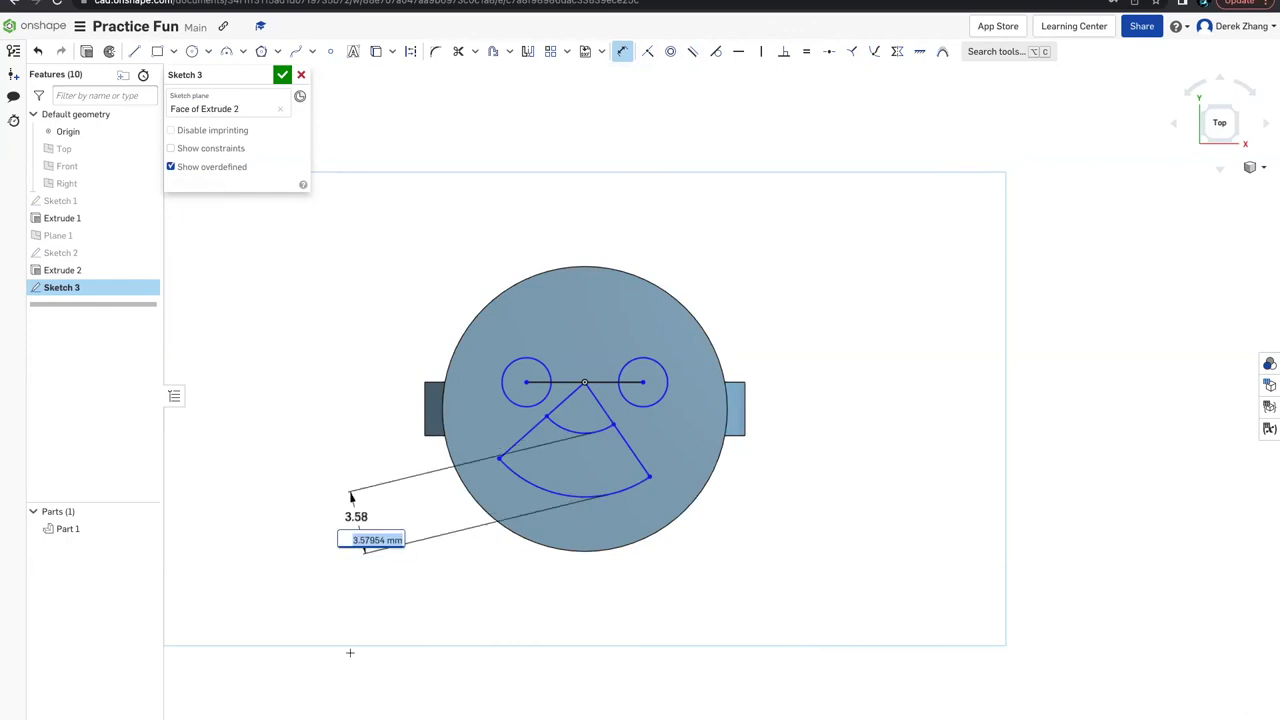
key(BackSpace)
text(1)
key(Return)
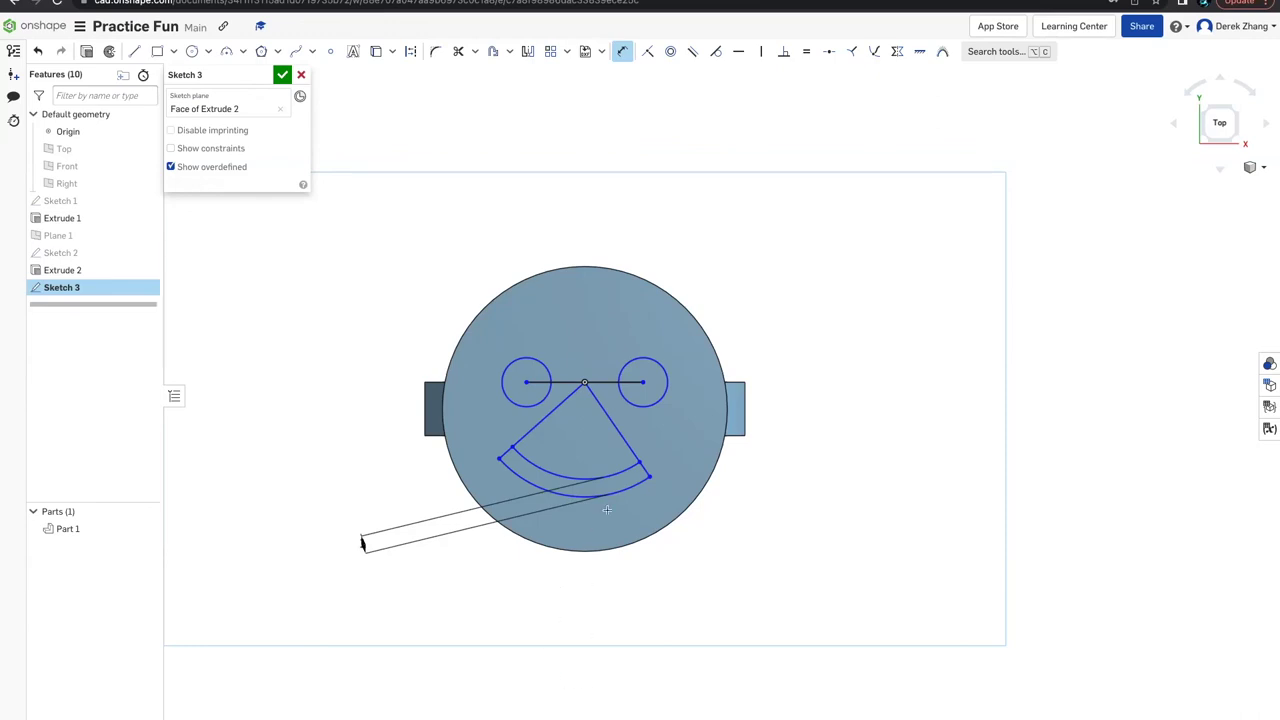
key(Escape)
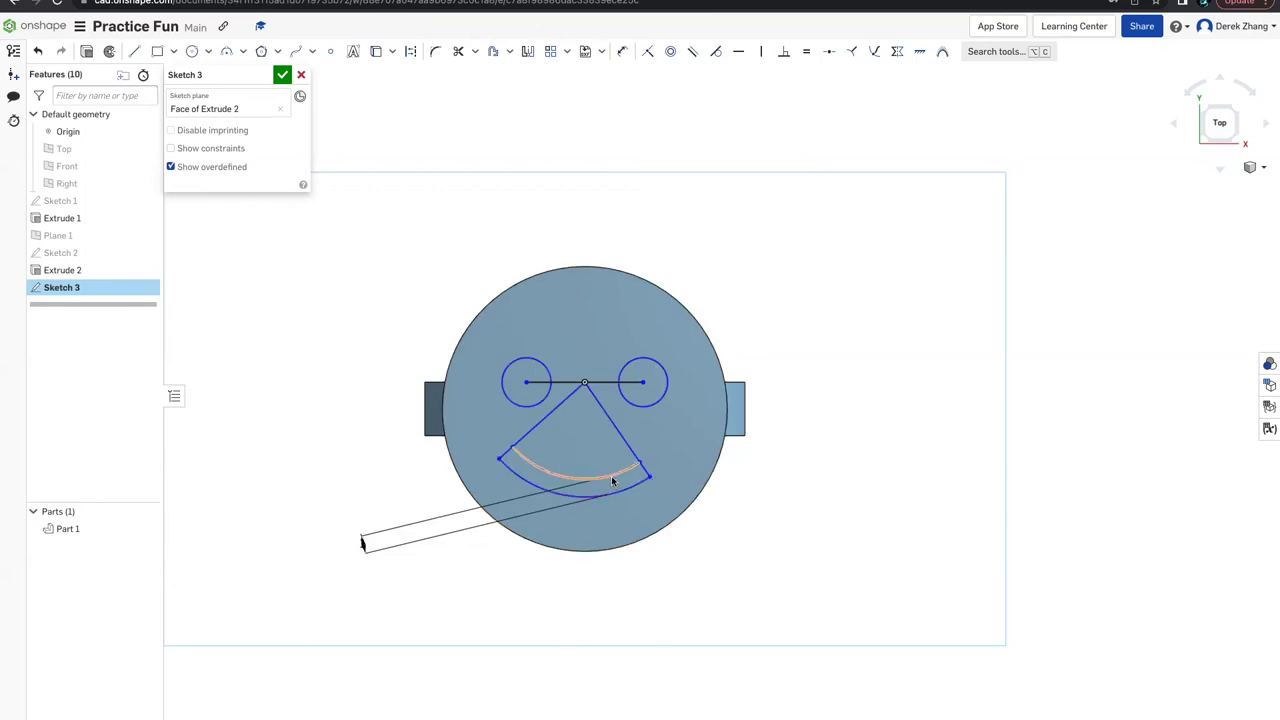
drag(613, 481, 618, 532)
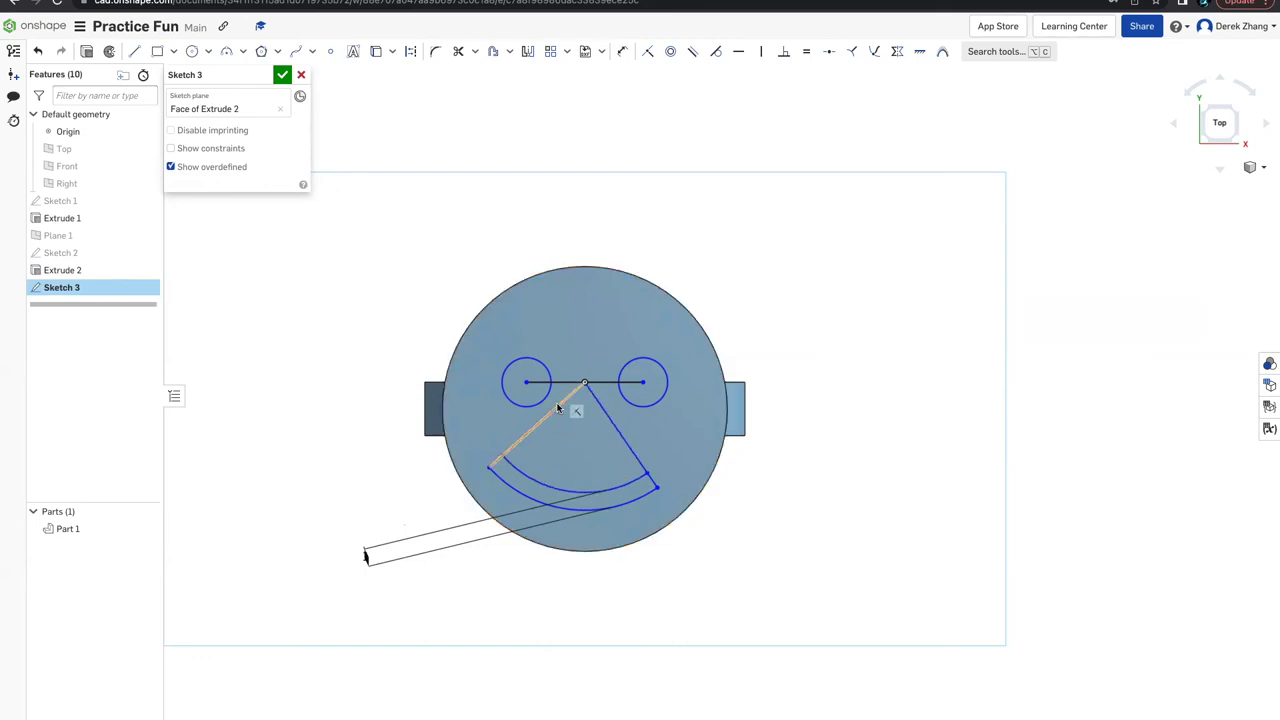
- Dimension the angle between the horizontal eye line and the smile's left radial line as 45°
key(d)
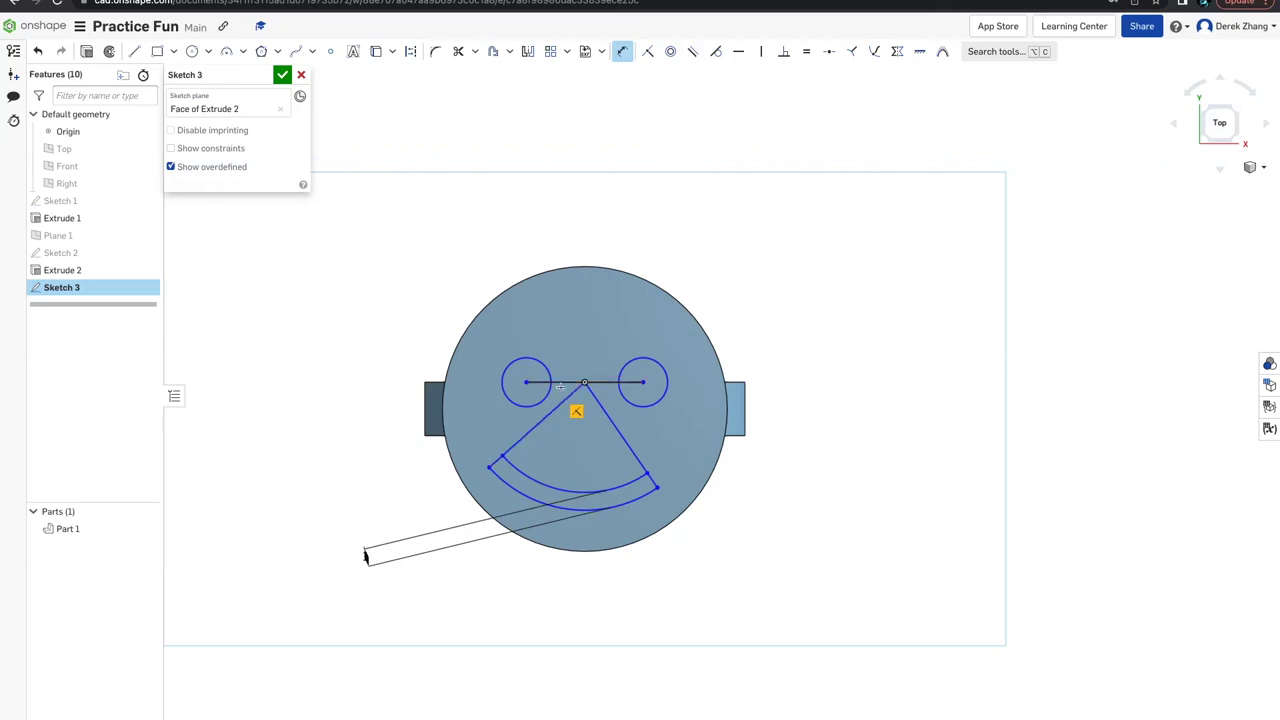
click(558, 382)
click(563, 401)
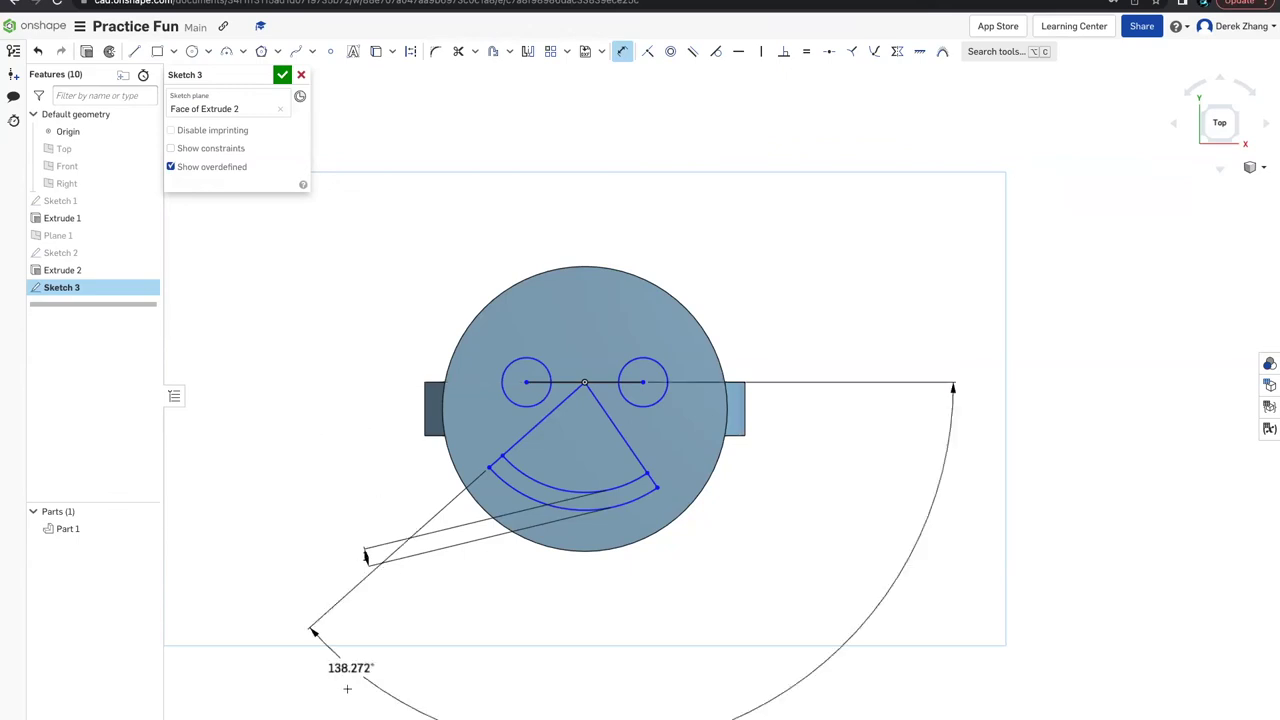
click(363, 495)
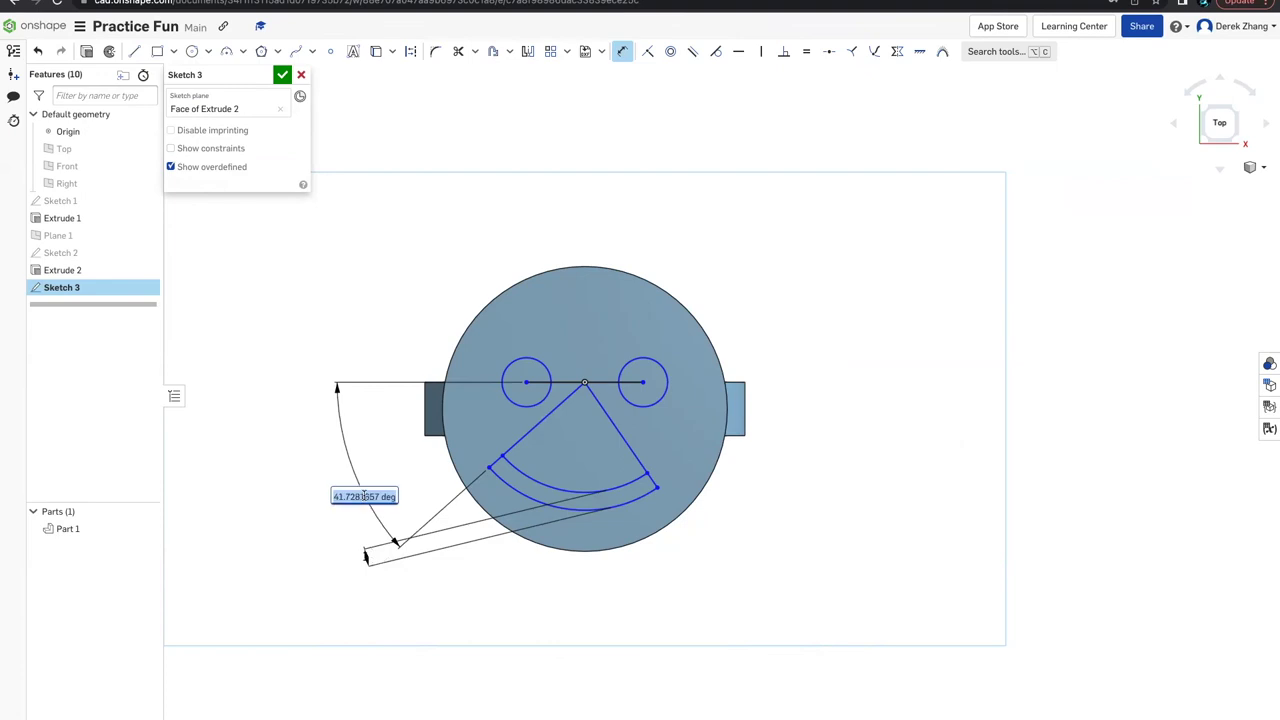
text(45)
key(Return)
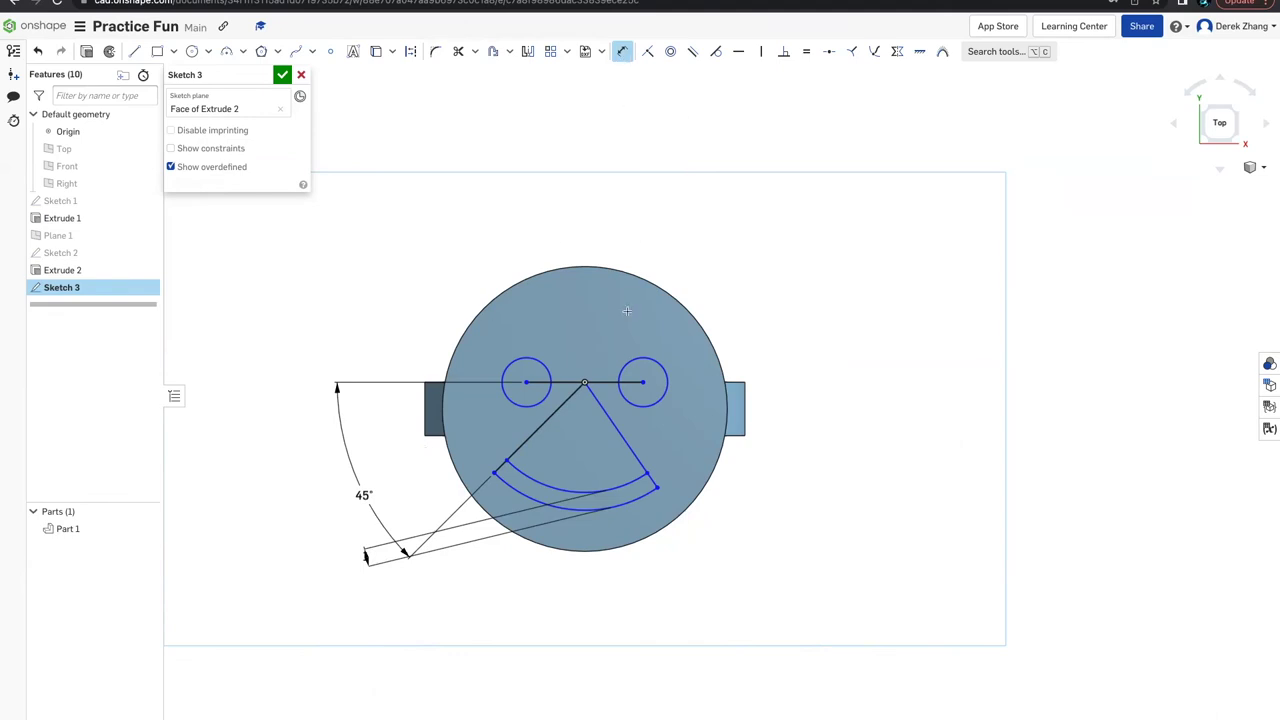
- Dimension the angle between the smile's two radial lines as 90° and finish the sketch
click(571, 396)
click(593, 403)
click(587, 449)
key(Return)
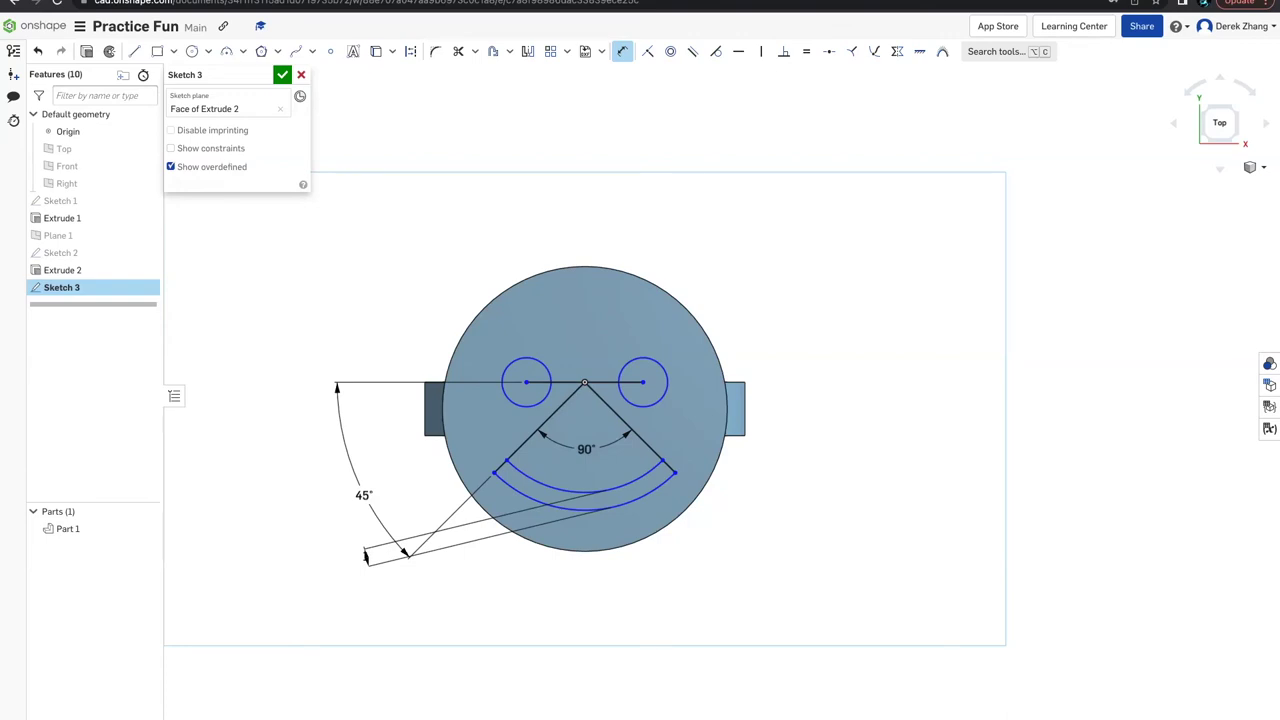
click(283, 76)
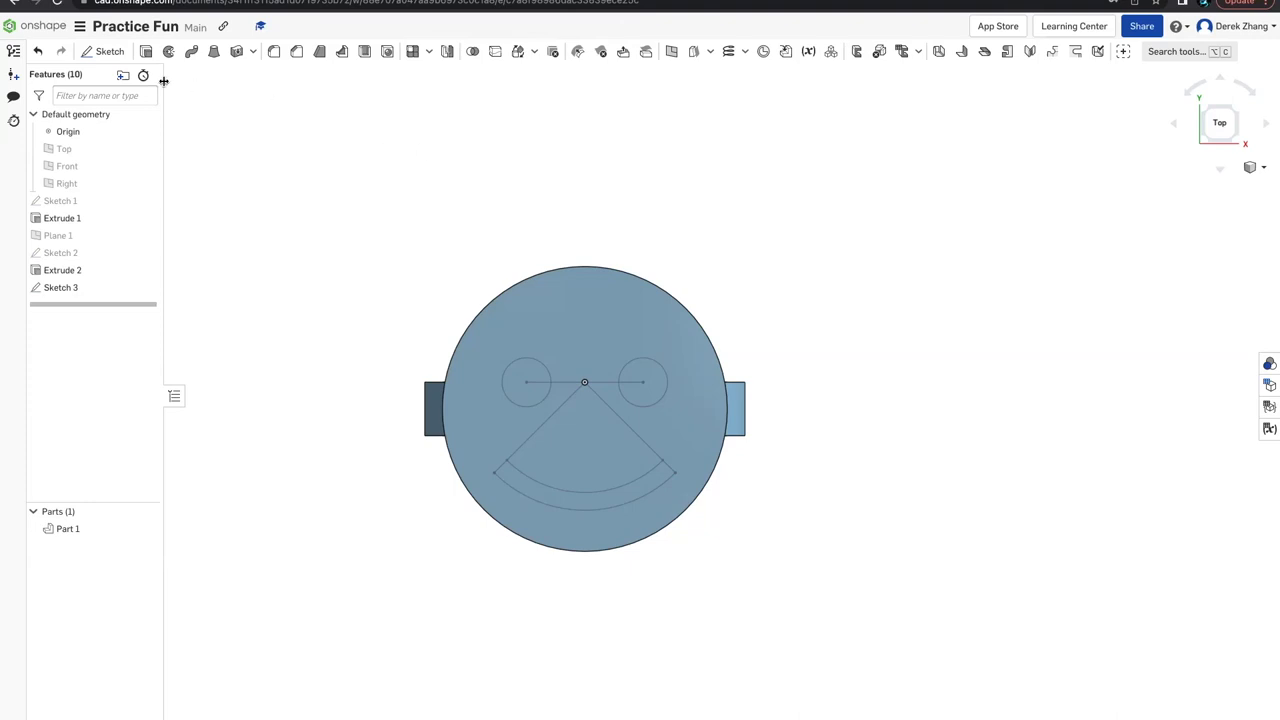
- Cut the two eye circles and the smile band 1 mm deep into the disc with a blind Remove extrude
click(146, 51)
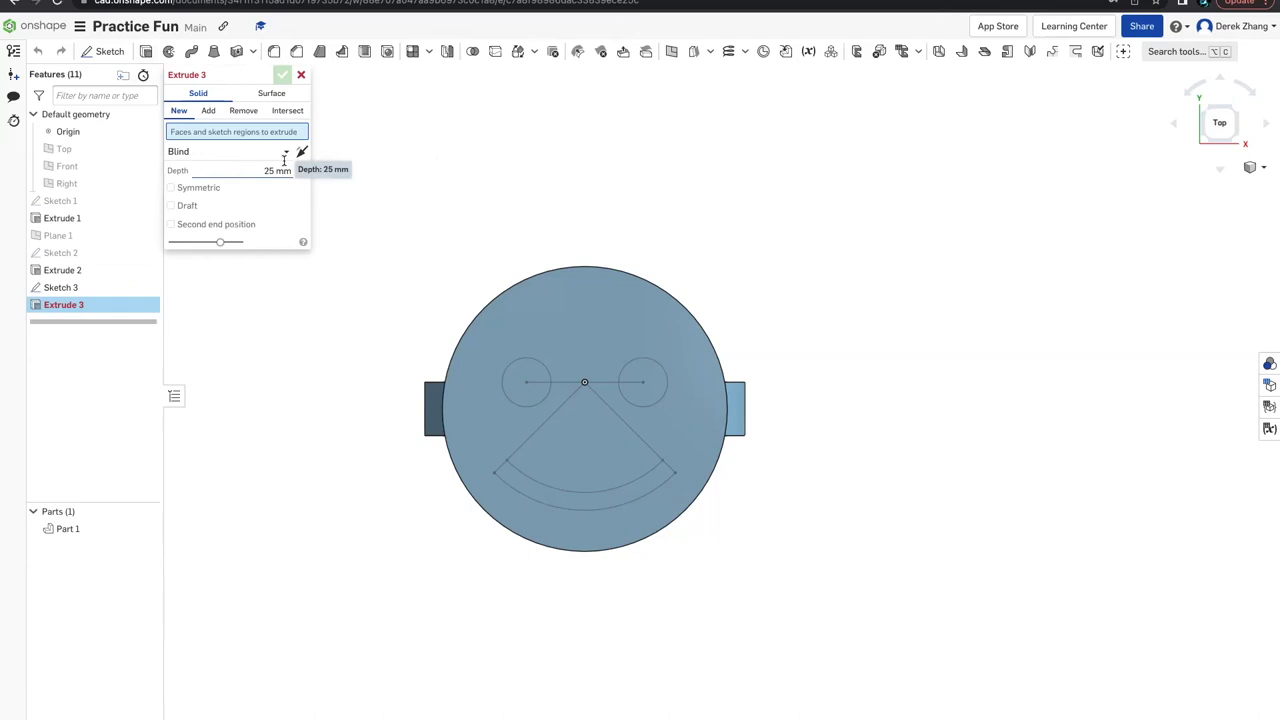
click(241, 113)
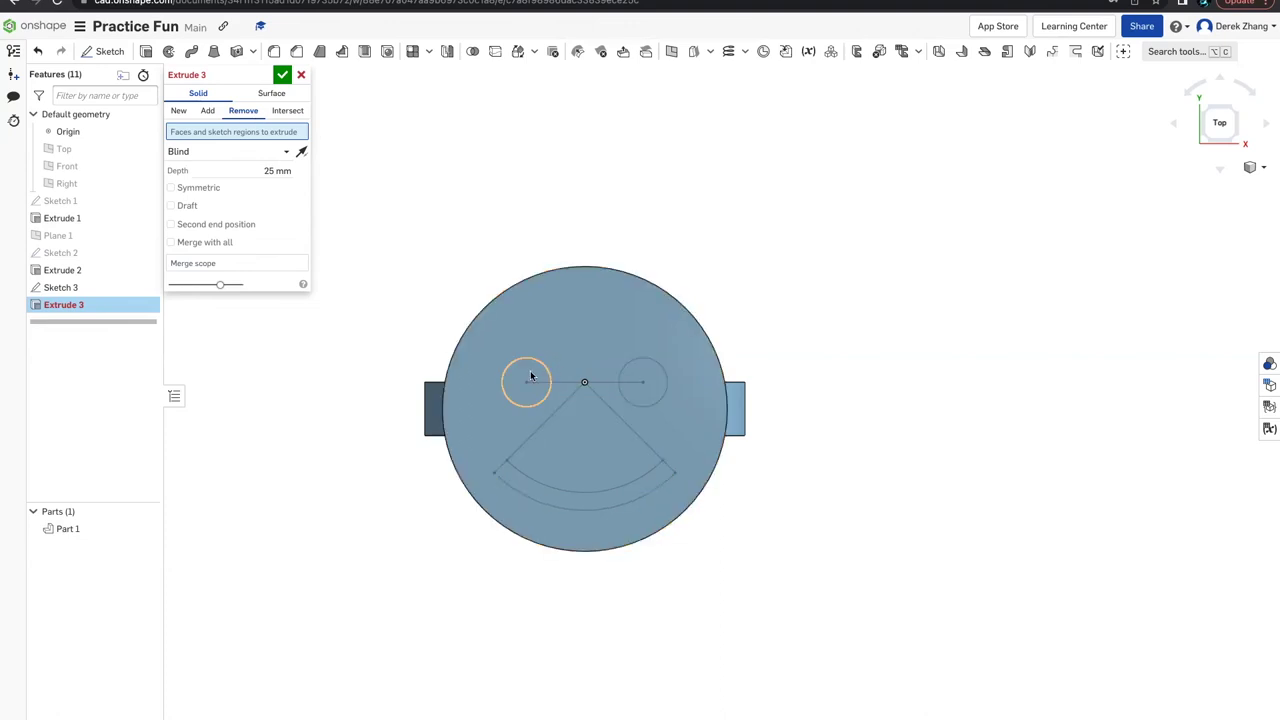
click(532, 376)
click(642, 378)
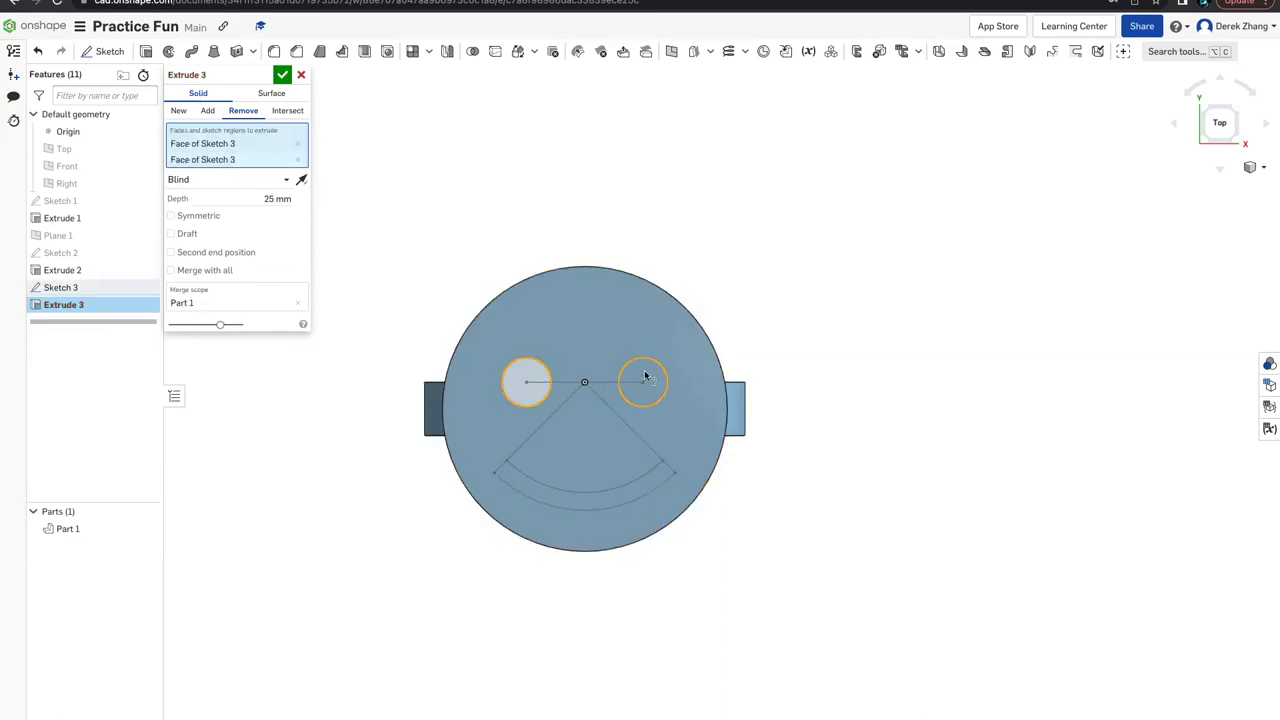
click(646, 486)
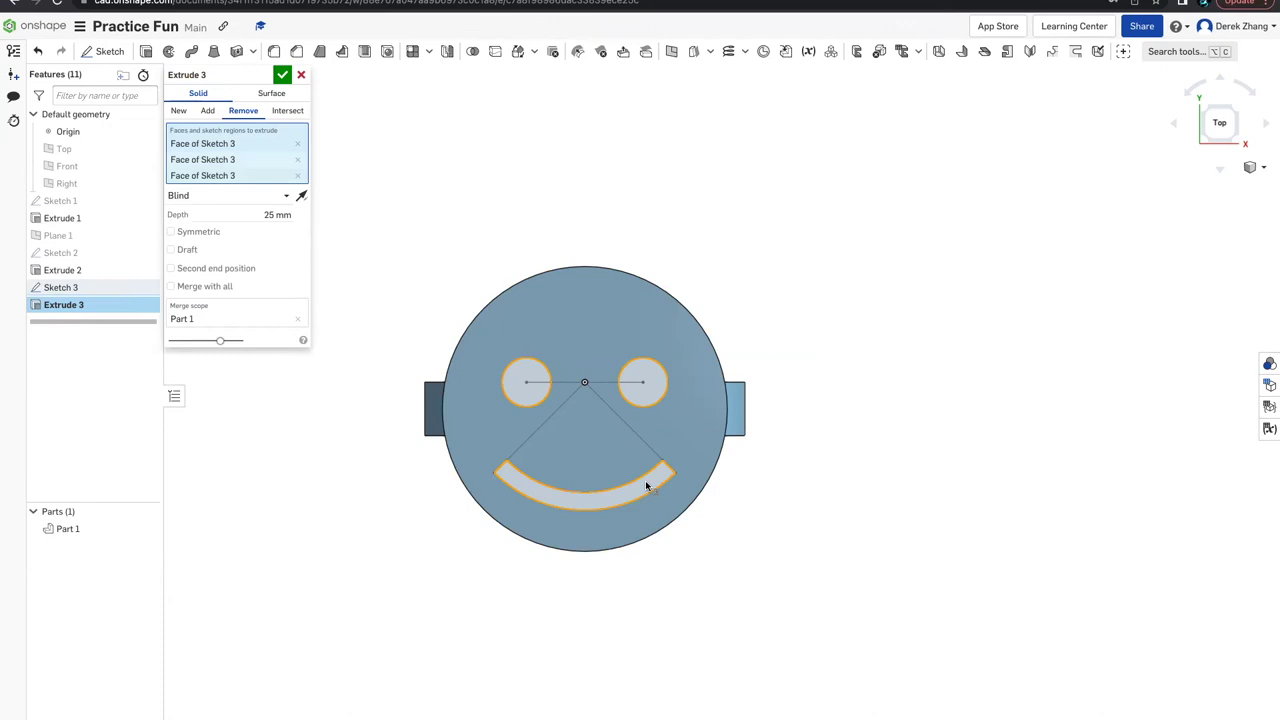
click(284, 215)
text(1 mm)
key(Return)
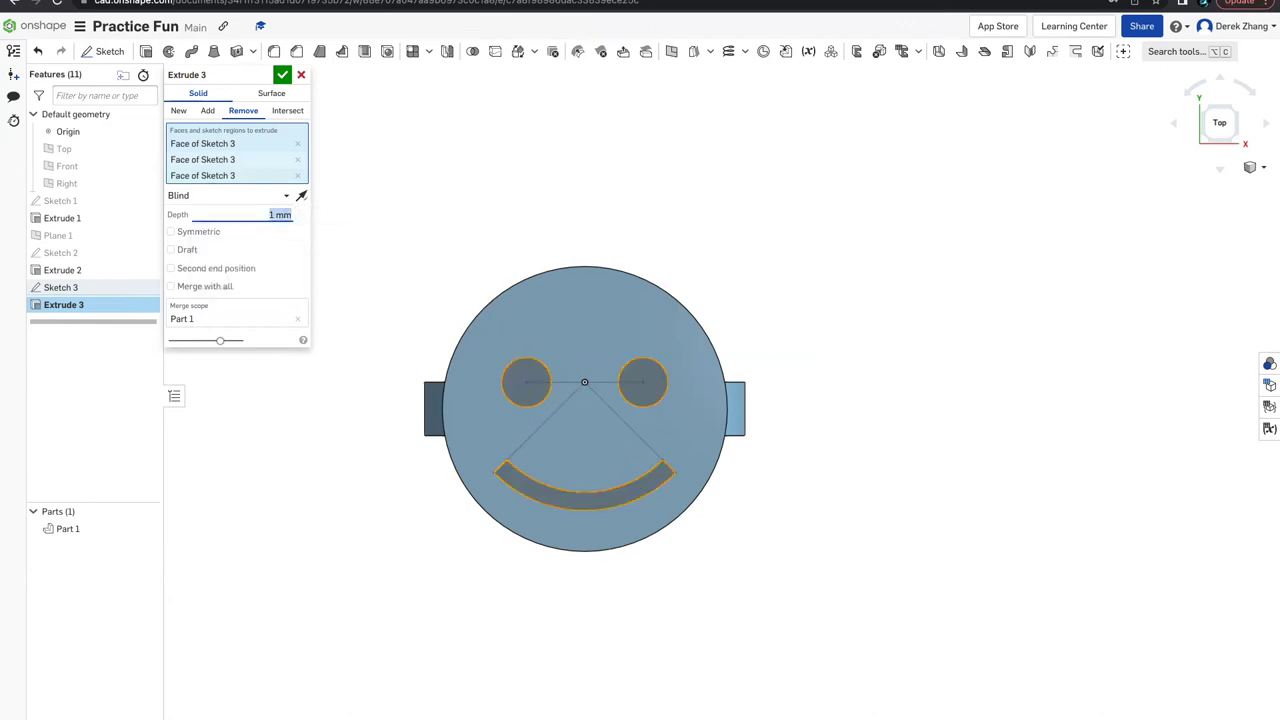
click(283, 76)
right_drag(891, 383, 853, 402)
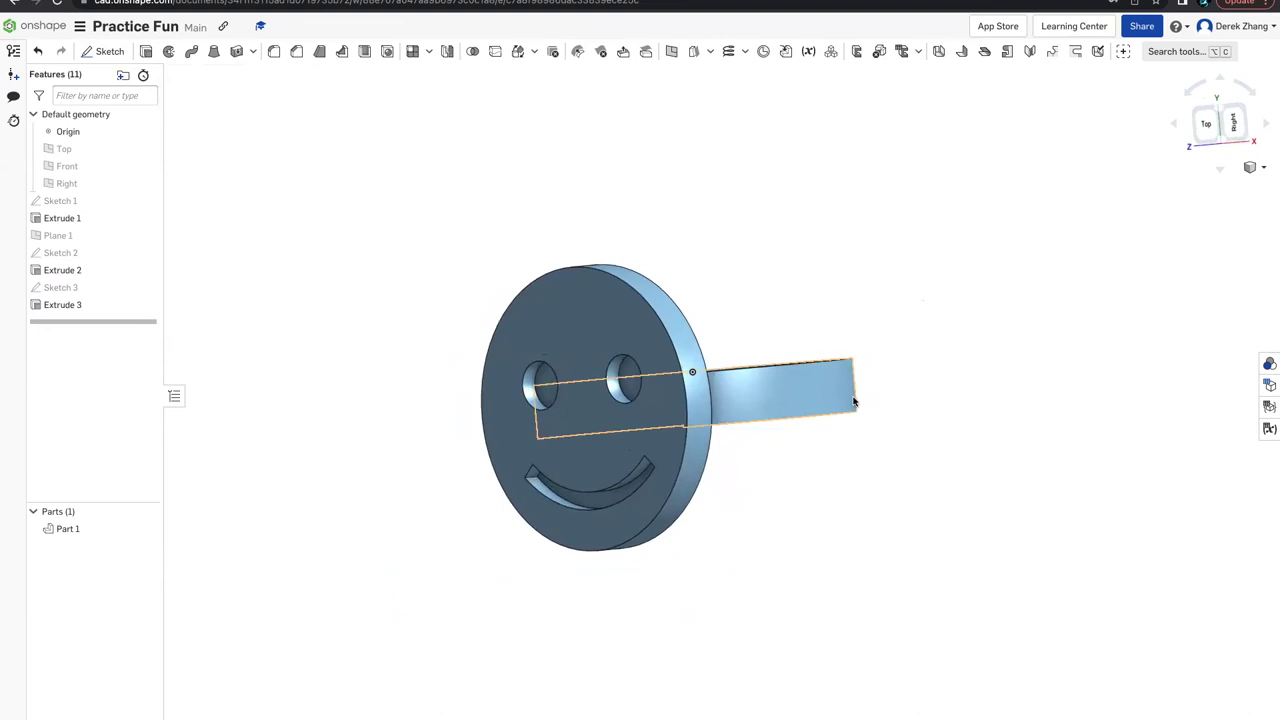